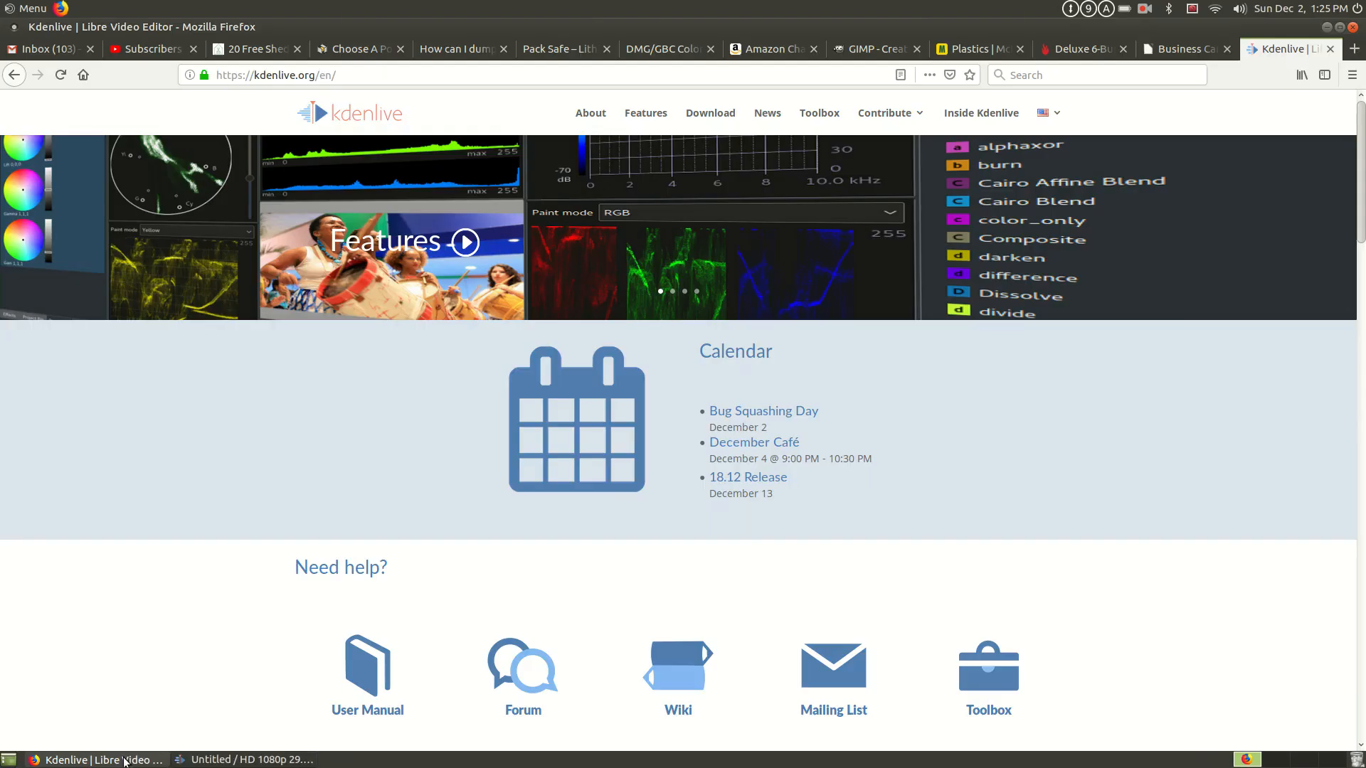
- Switch to Firefox, review the packages on the Kdenlive website's Download page, and return to Kdenlive
{"action": "left_click", "coordinate": [125, 762]}
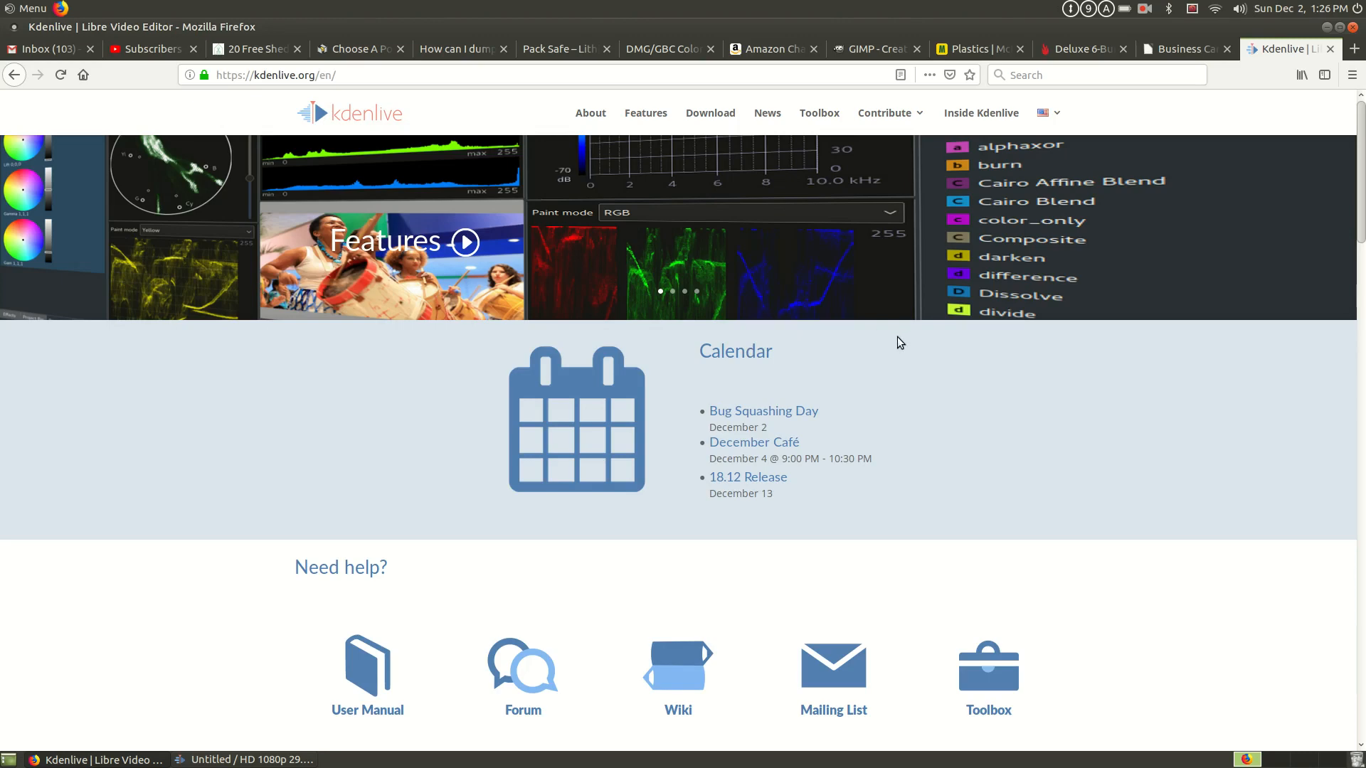
{"action": "left_click", "coordinate": [721, 118]}
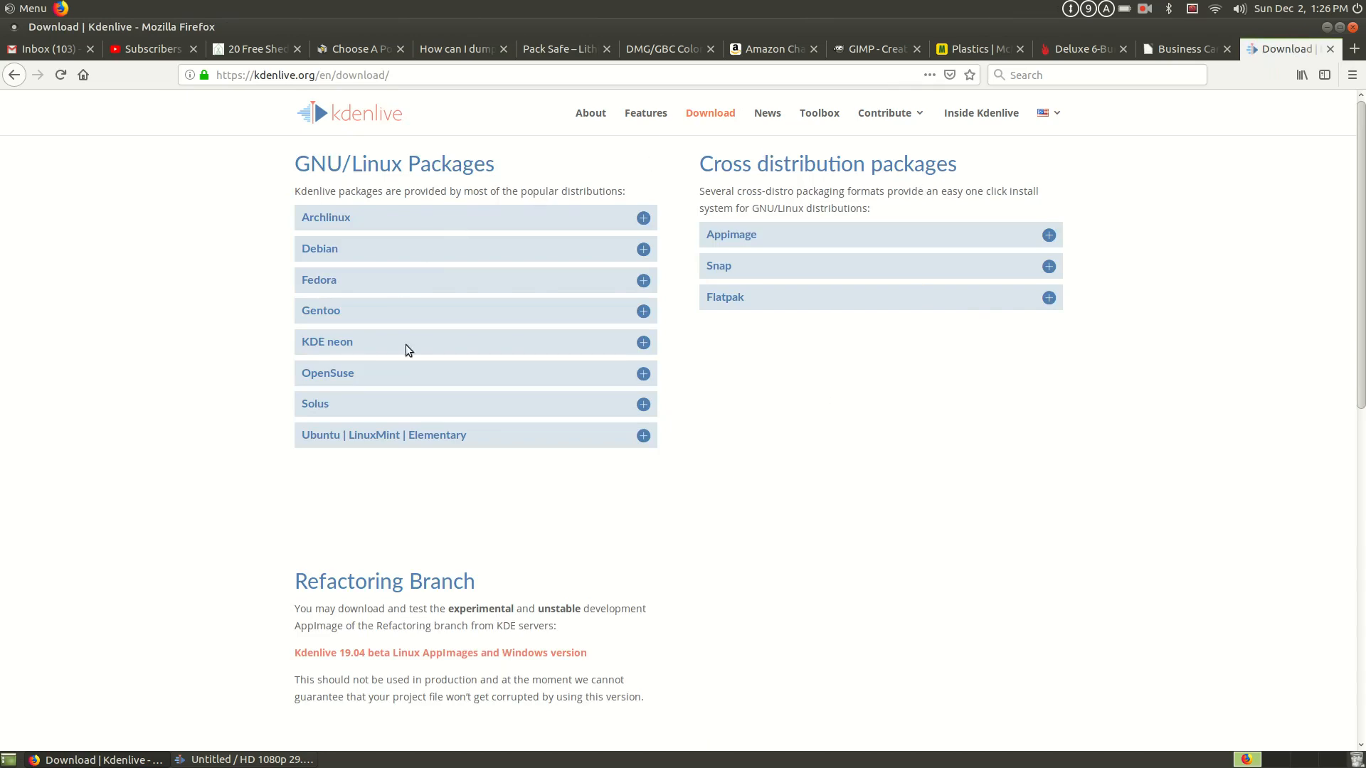
{"action": "scroll", "coordinate": [683, 398], "scroll_direction": "down", "scroll_amount": 3}
{"action": "scroll", "coordinate": [688, 395], "scroll_direction": "down", "scroll_amount": 2}
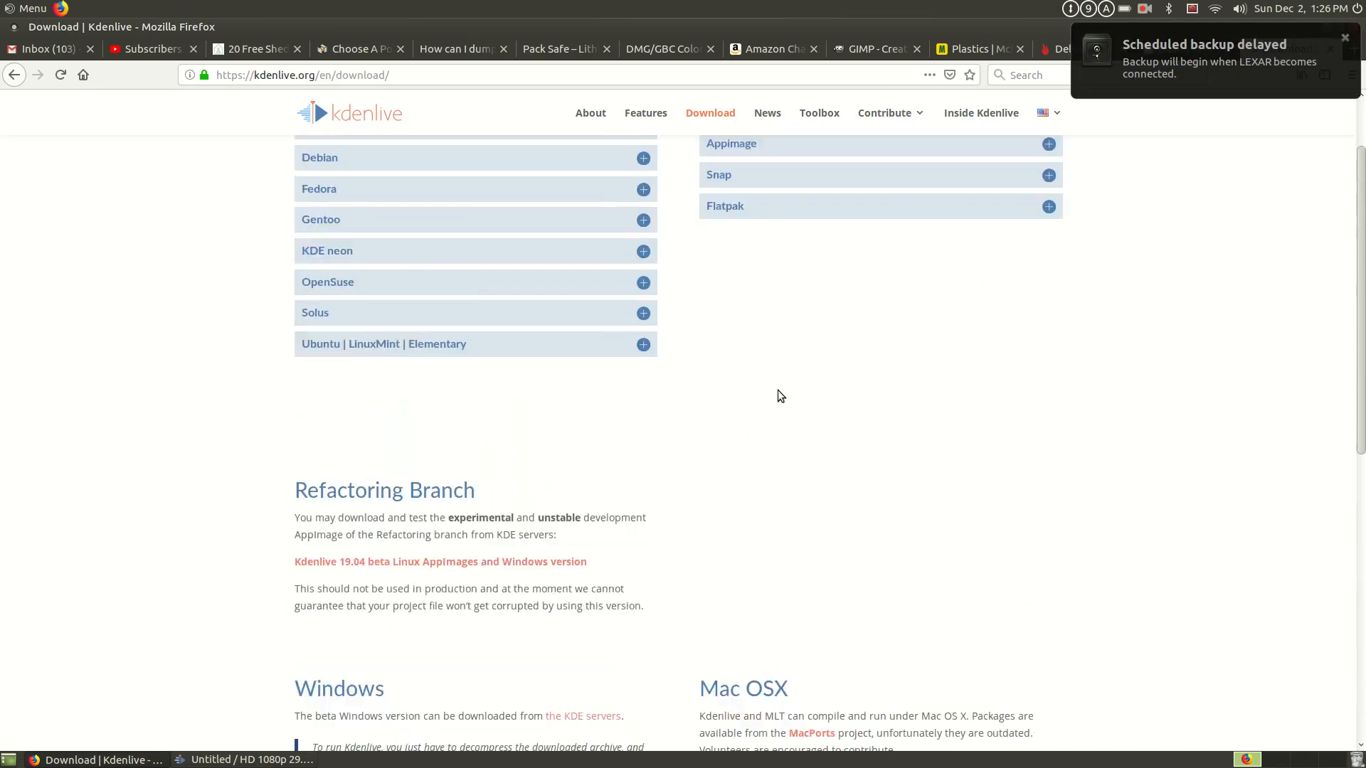
{"action": "scroll", "coordinate": [778, 393], "scroll_direction": "up", "scroll_amount": 5}
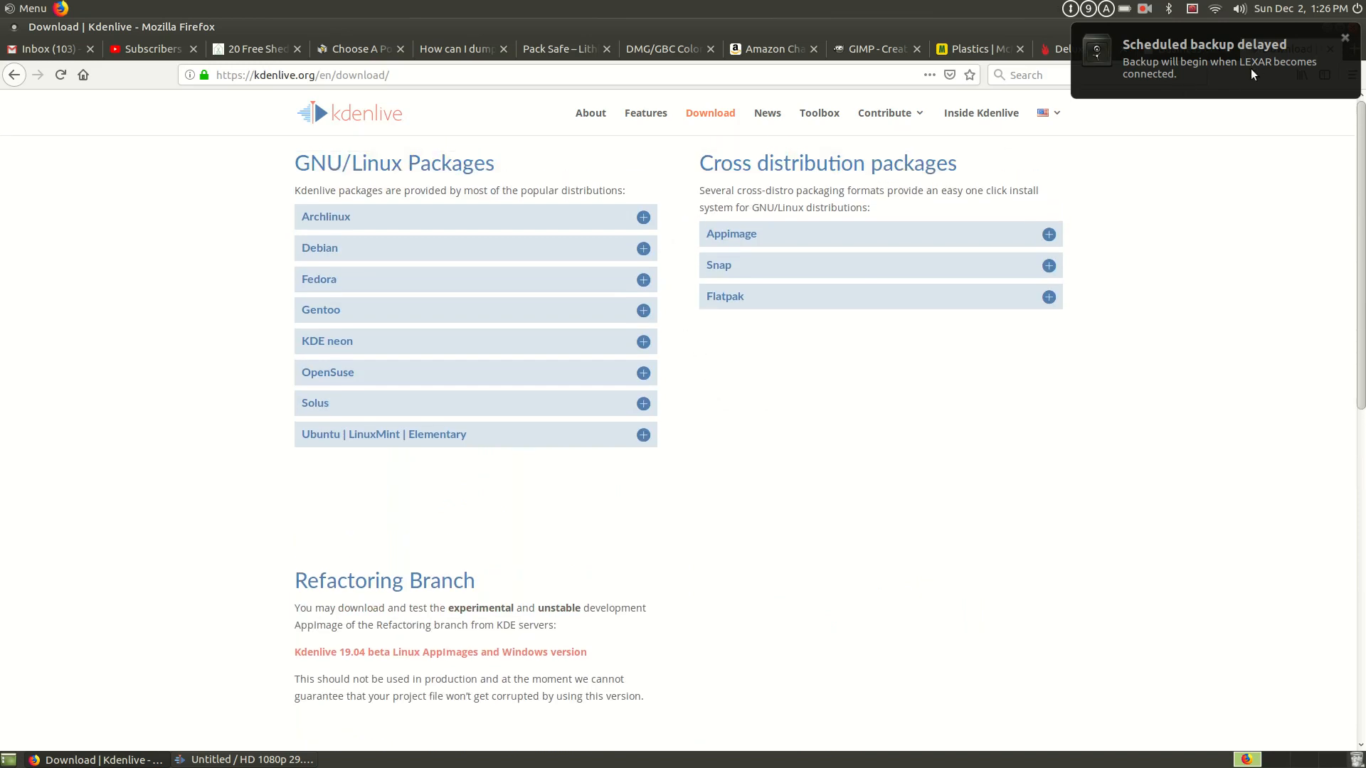
{"action": "left_click", "coordinate": [1345, 39]}
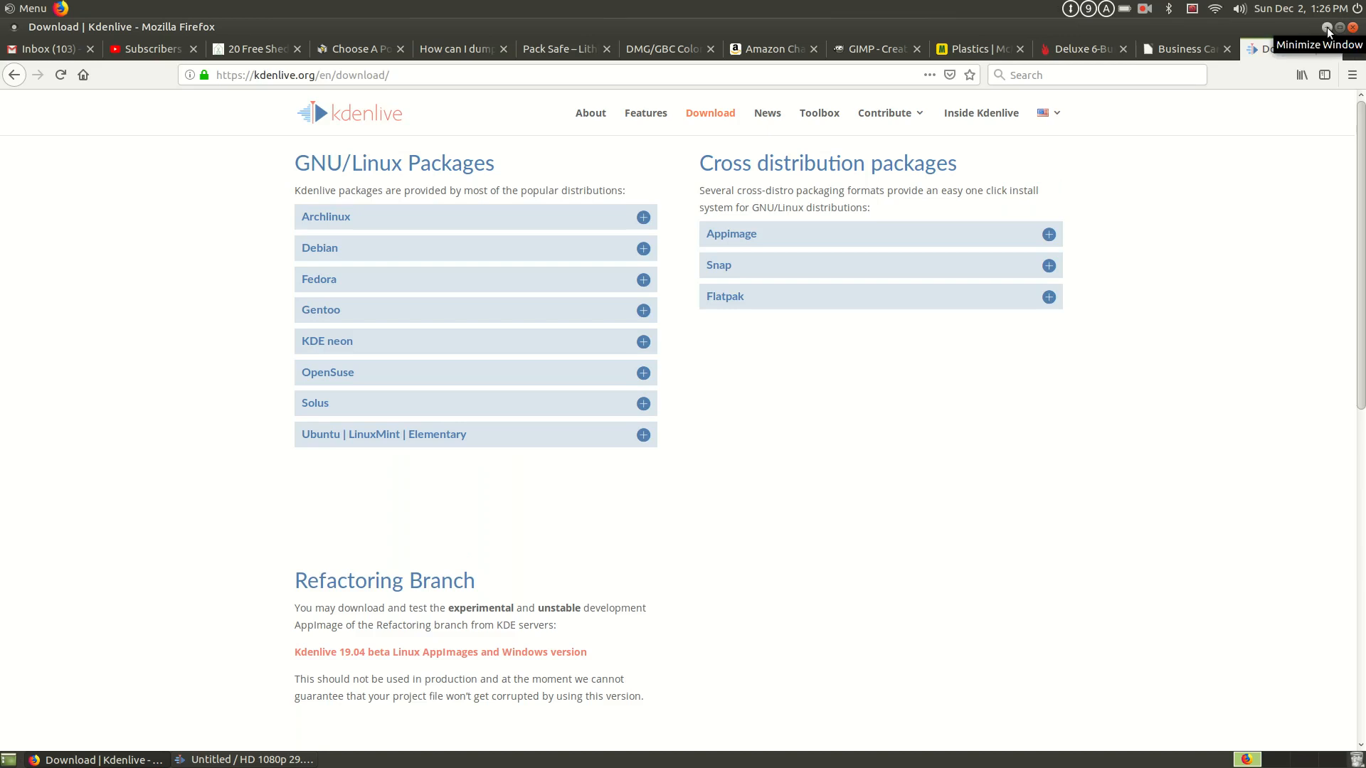
{"action": "left_click", "coordinate": [1328, 28]}
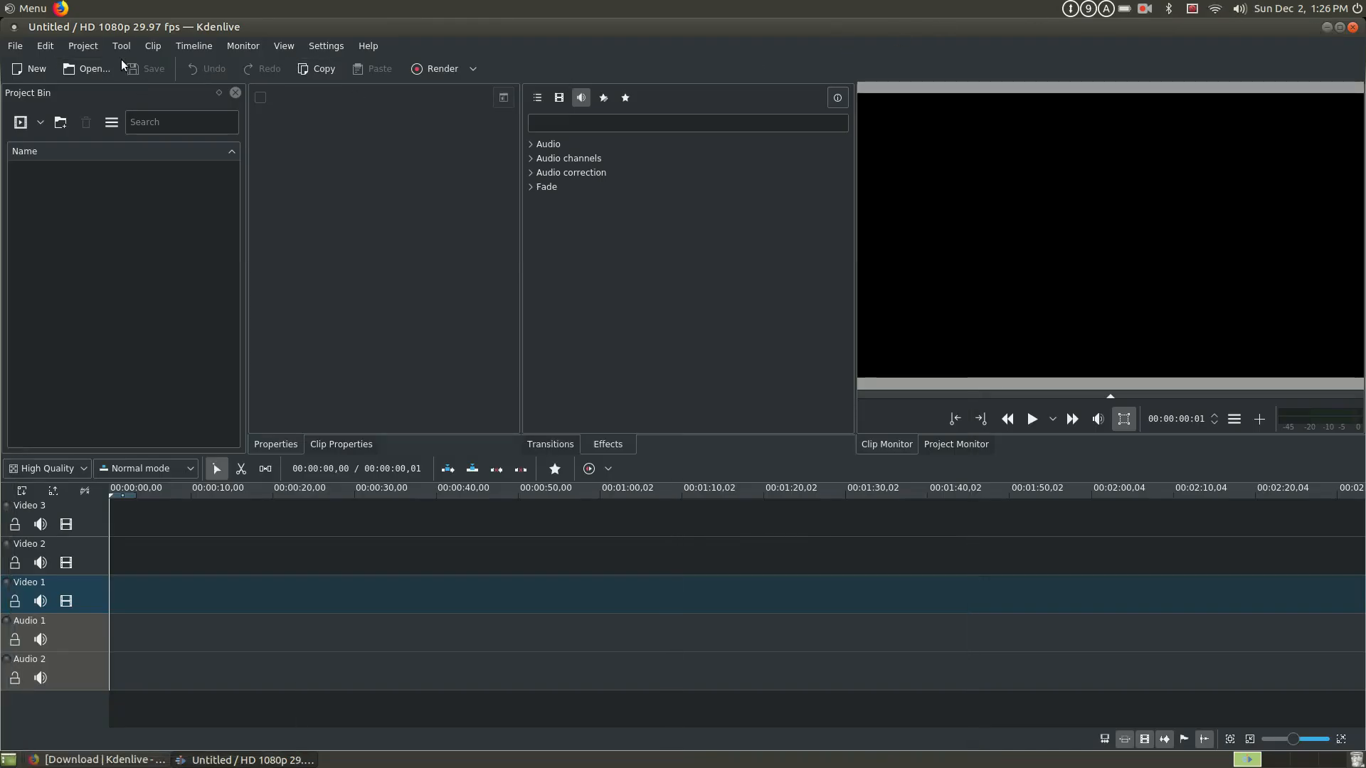
- Open the recent project Template.kdenlive
{"action": "left_click", "coordinate": [15, 46]}
{"action": "mouse_move", "coordinate": [62, 97]}
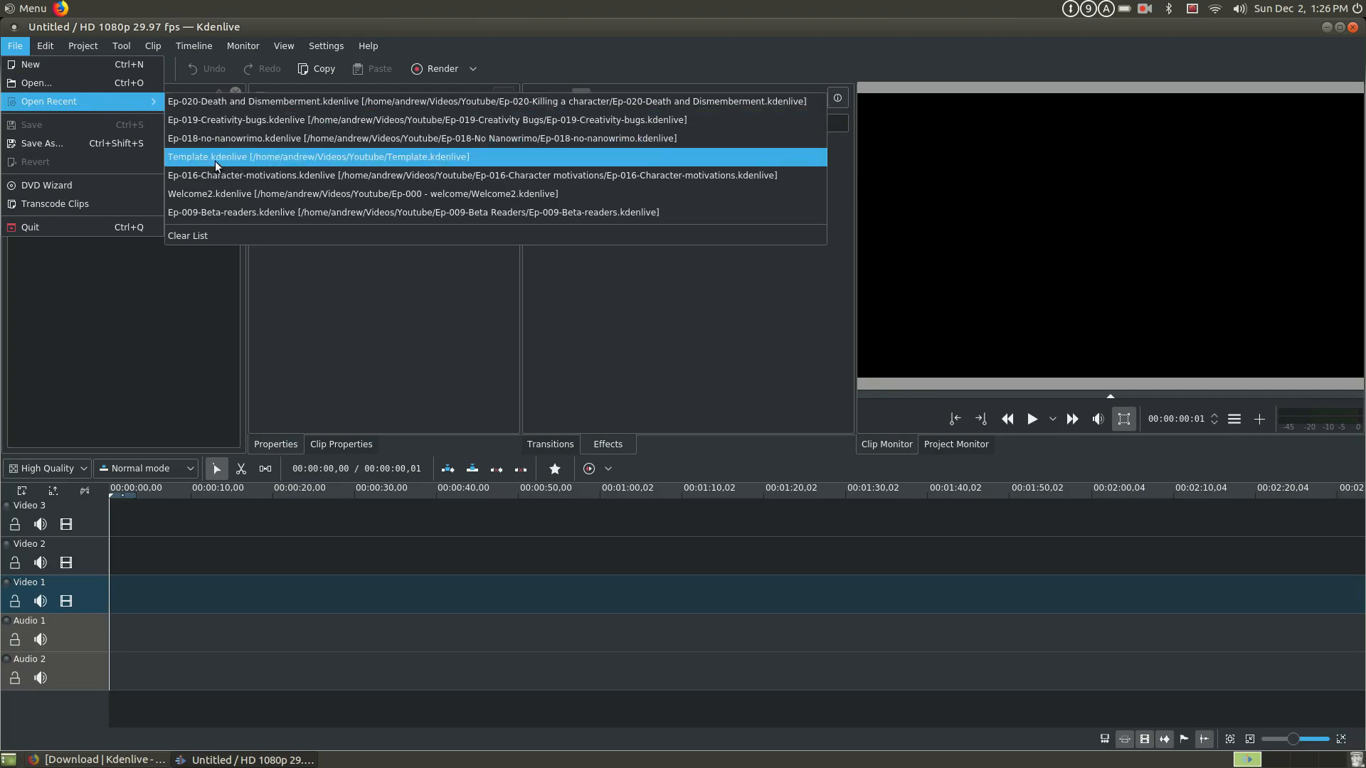
{"action": "left_click", "coordinate": [279, 159]}
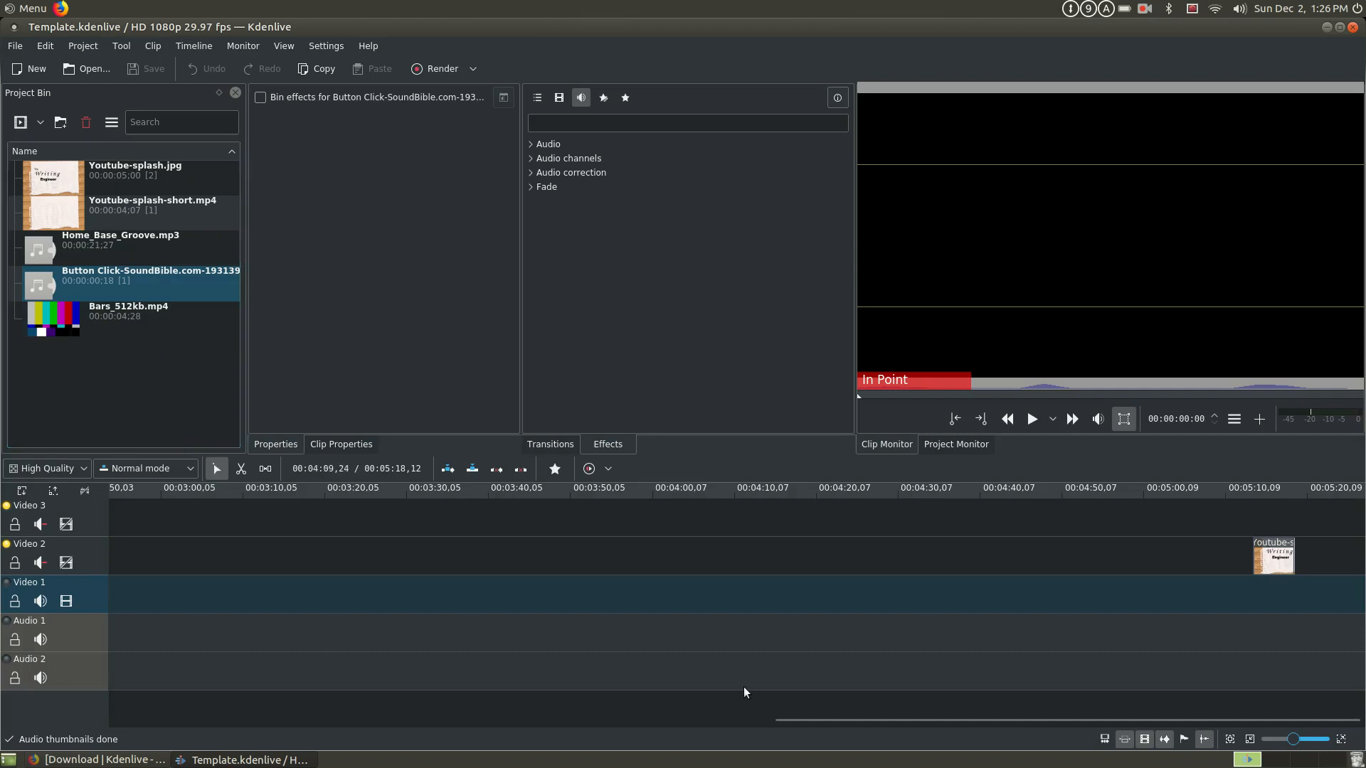
- Play the intro splash and button-click sound from the start of the timeline
{"action": "left_click_drag", "start_coordinate": [799, 723], "coordinate": [104, 727]}
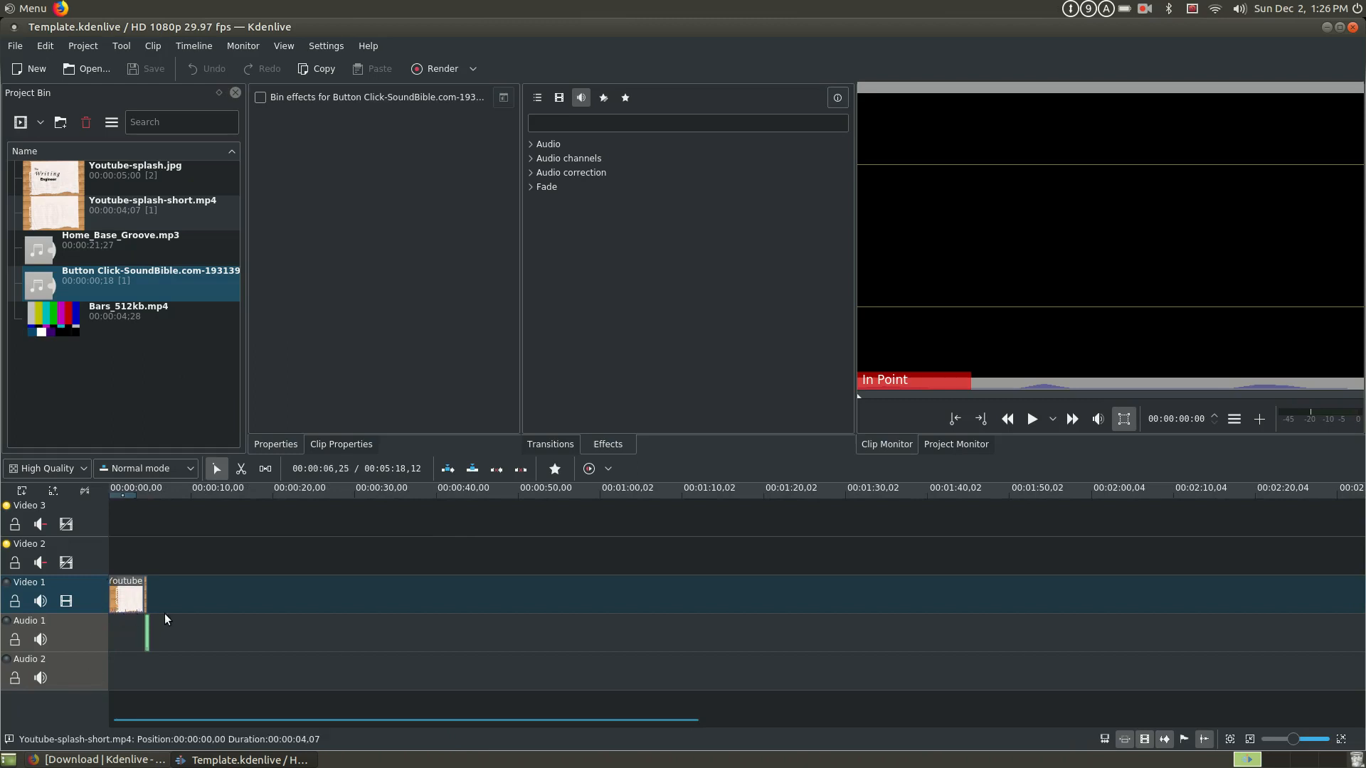
{"action": "scroll", "coordinate": [164, 613], "scroll_direction": "up", "scroll_amount": 3}
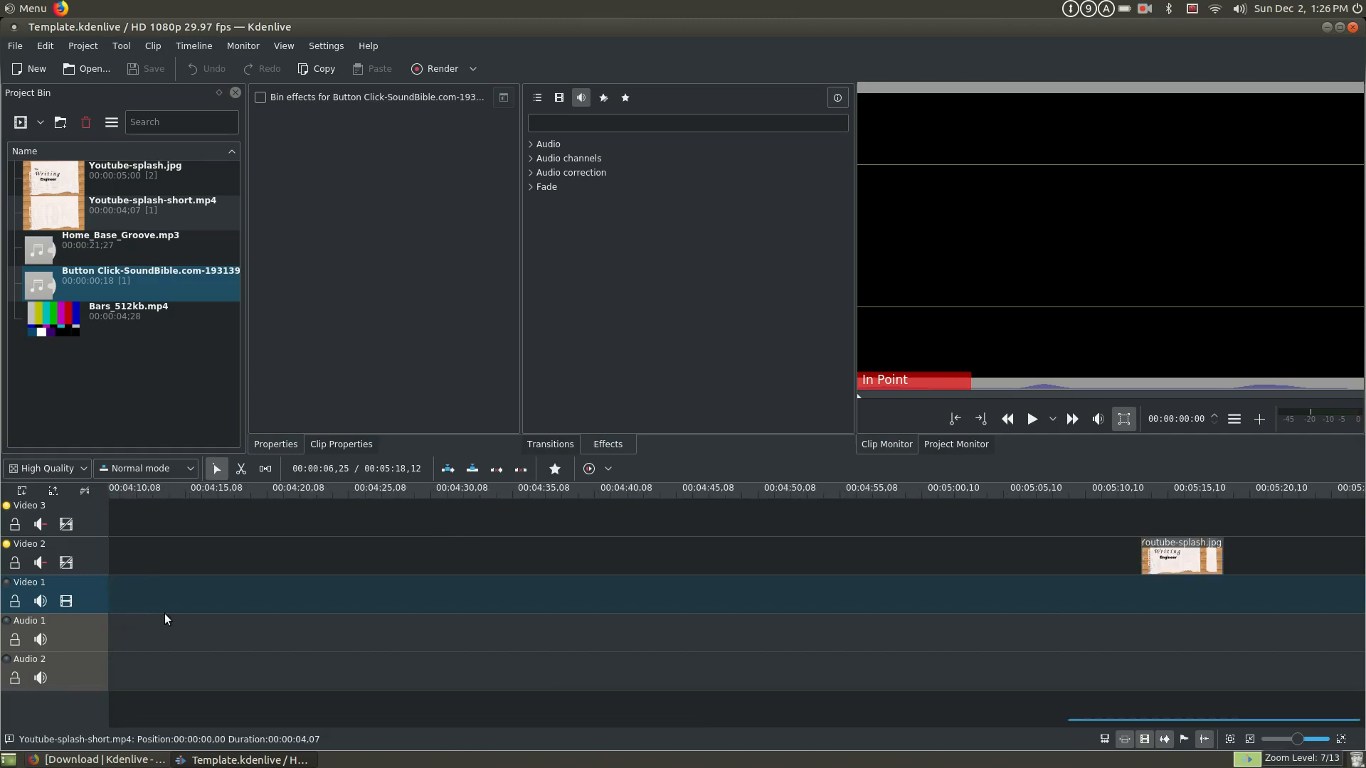
{"action": "left_click_drag", "start_coordinate": [1323, 721], "coordinate": [137, 720]}
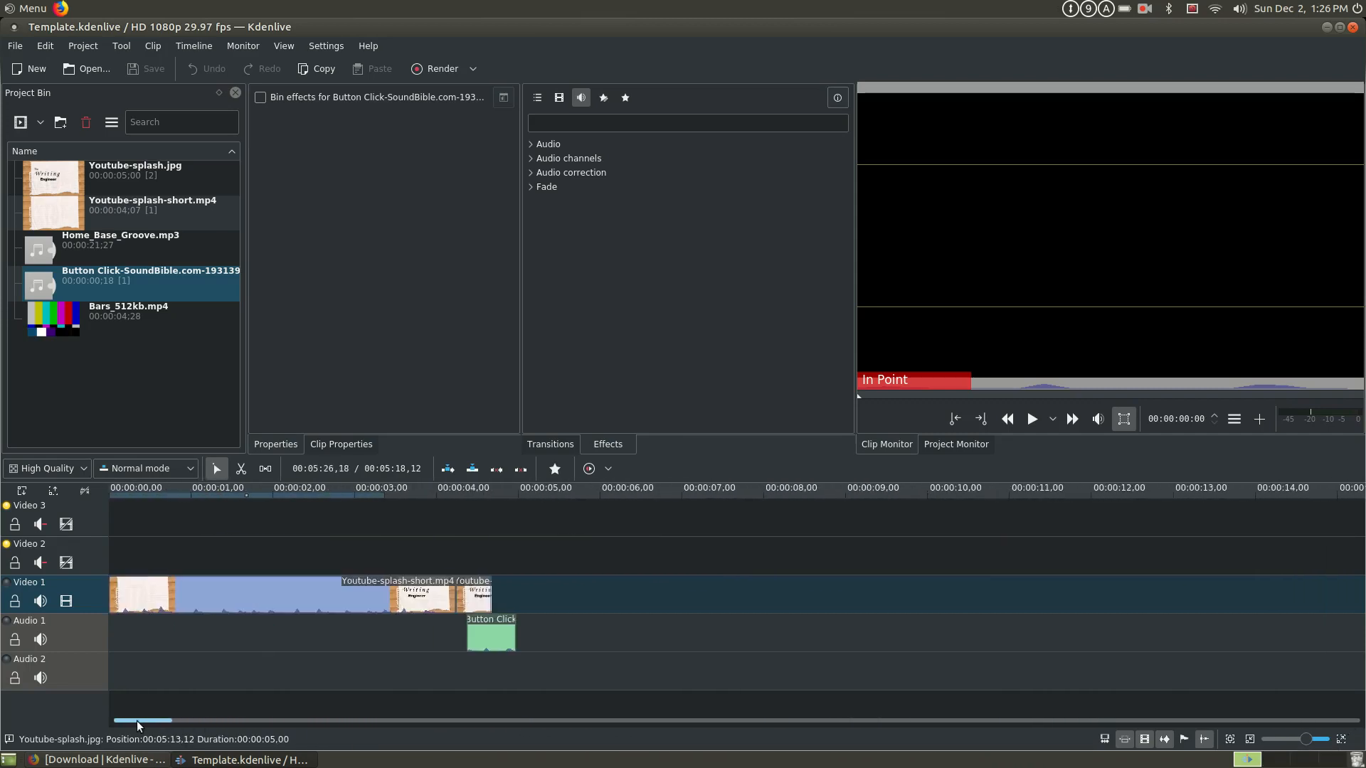
{"action": "left_click", "coordinate": [115, 531]}
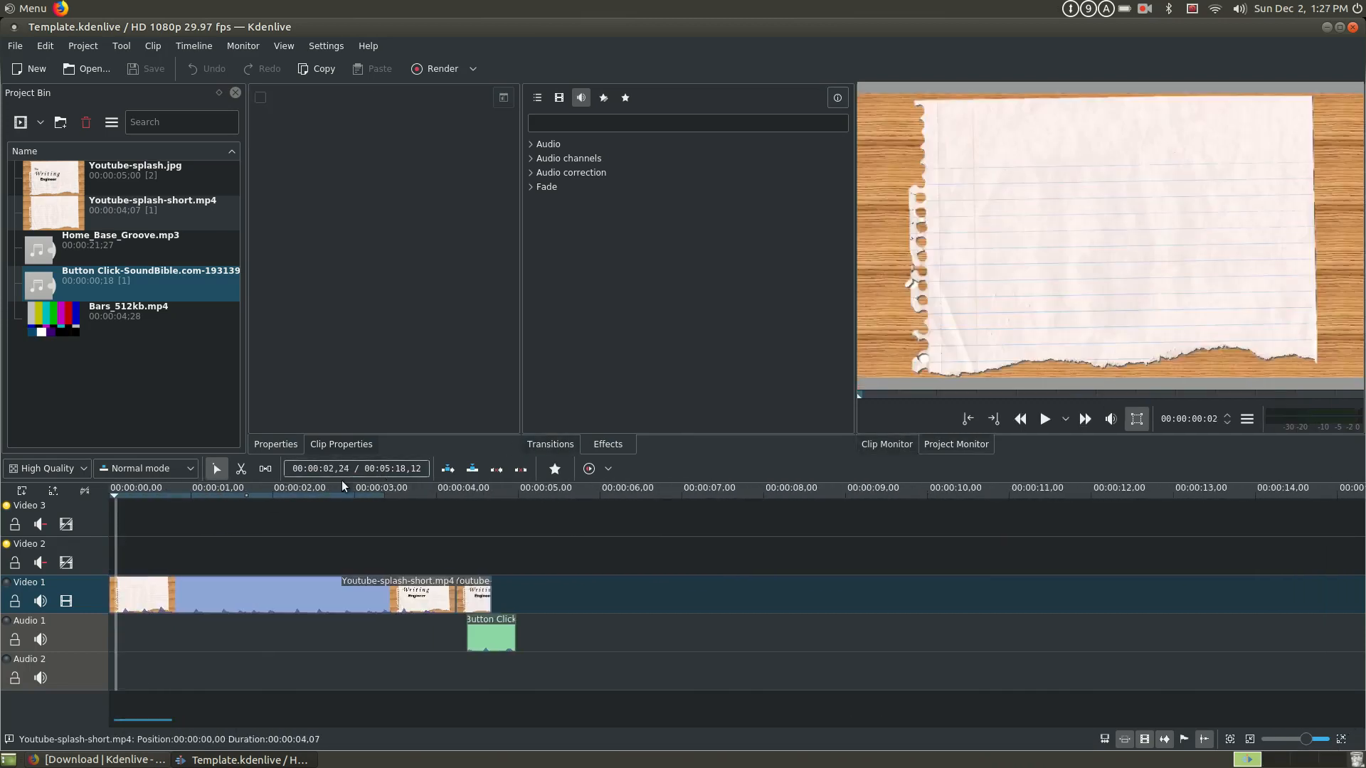
{"action": "key", "text": "space"}
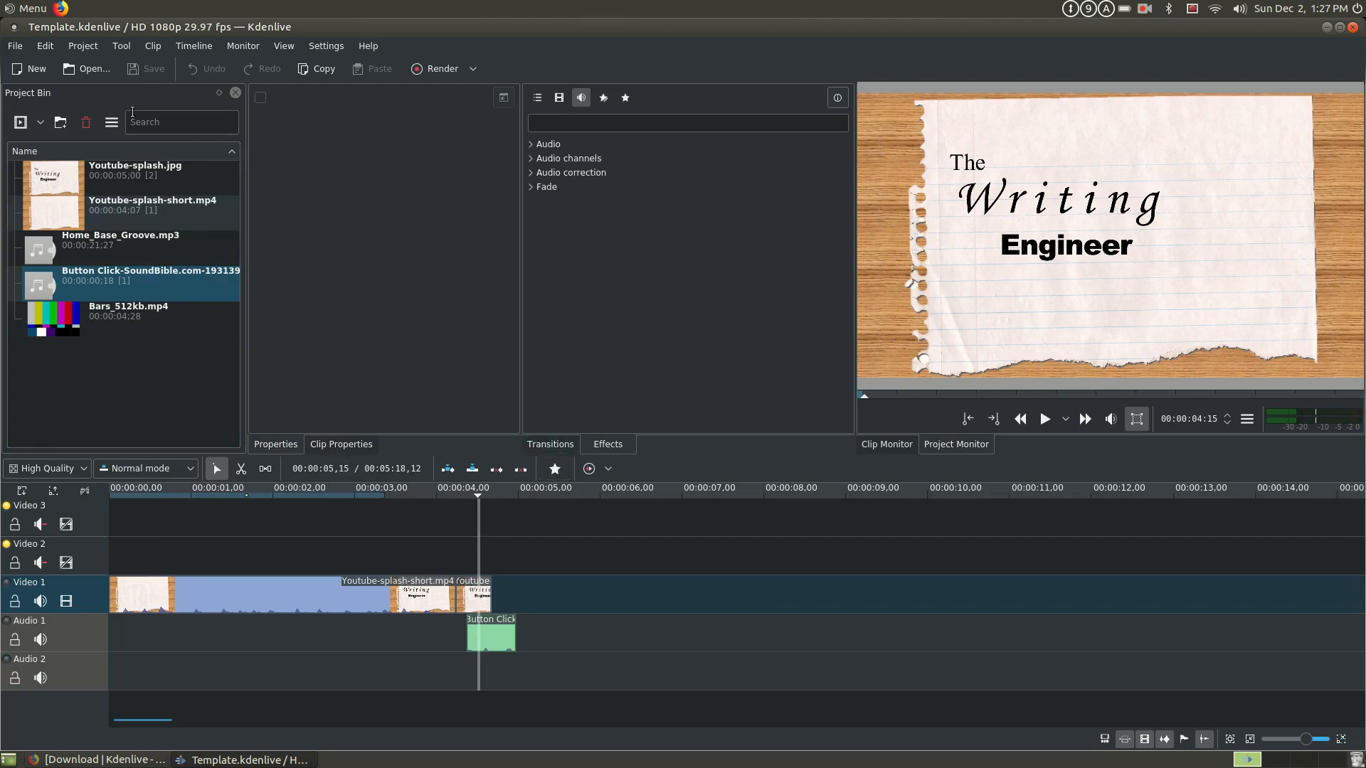
- Import the five clips from 20181123_123605.mp4 through 20181123_124425.mp4 in the Ep-020-Killing a character folder into the project bin
{"action": "left_click", "coordinate": [24, 132]}
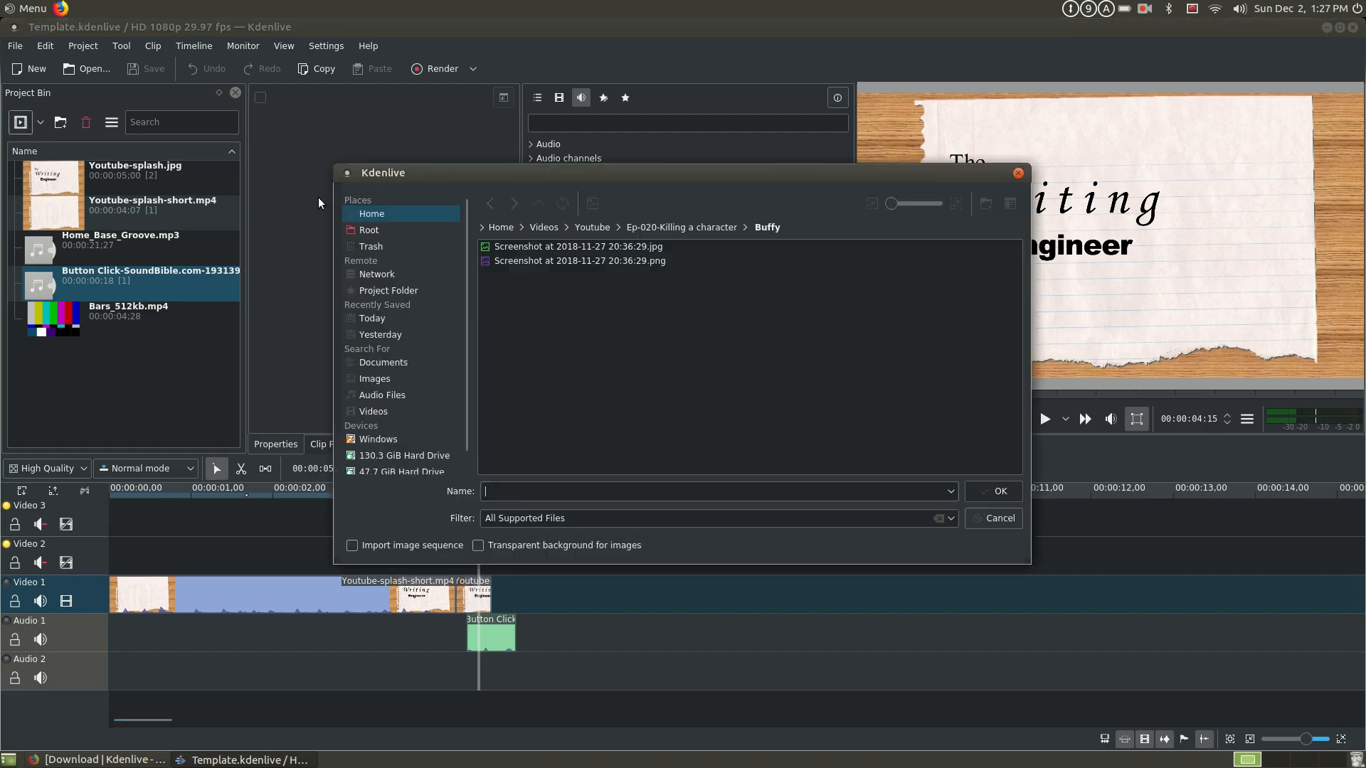
{"action": "left_click", "coordinate": [707, 228]}
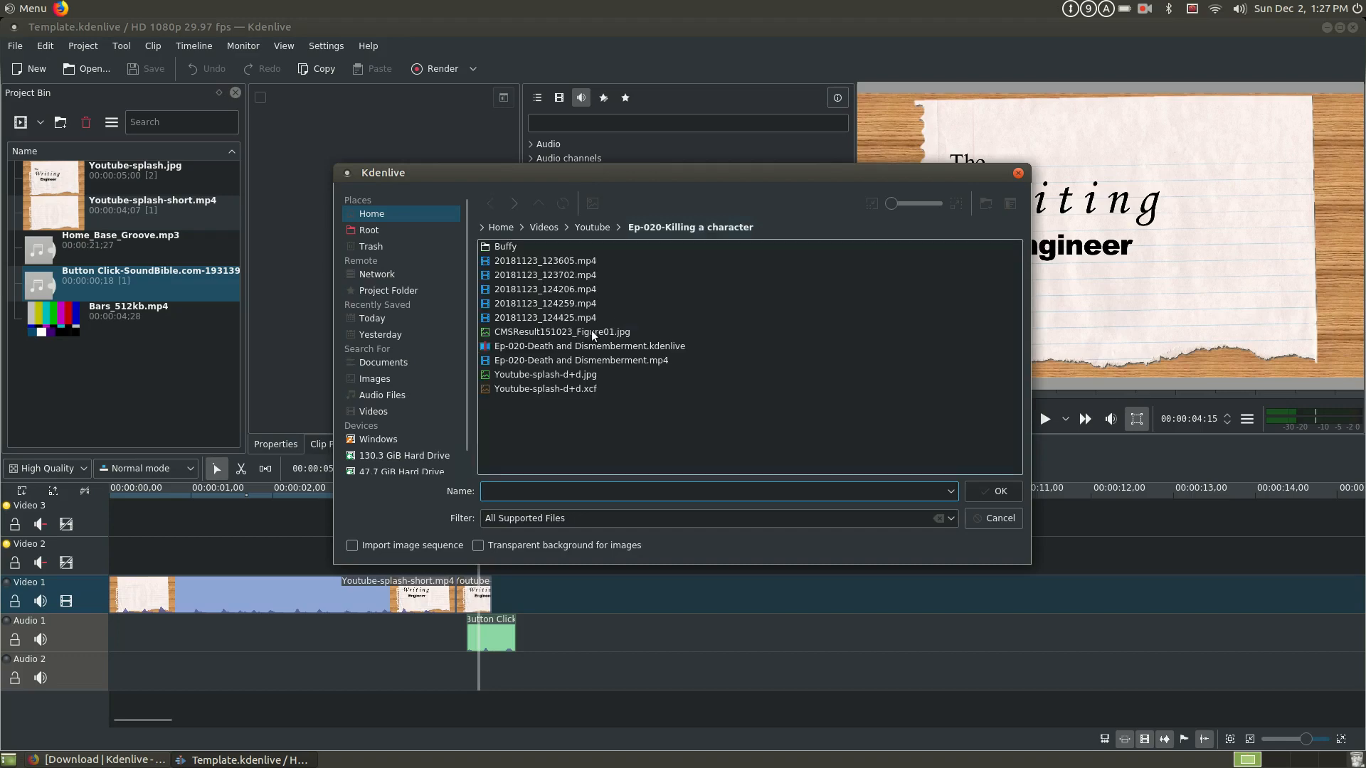
{"action": "left_click", "coordinate": [581, 263]}
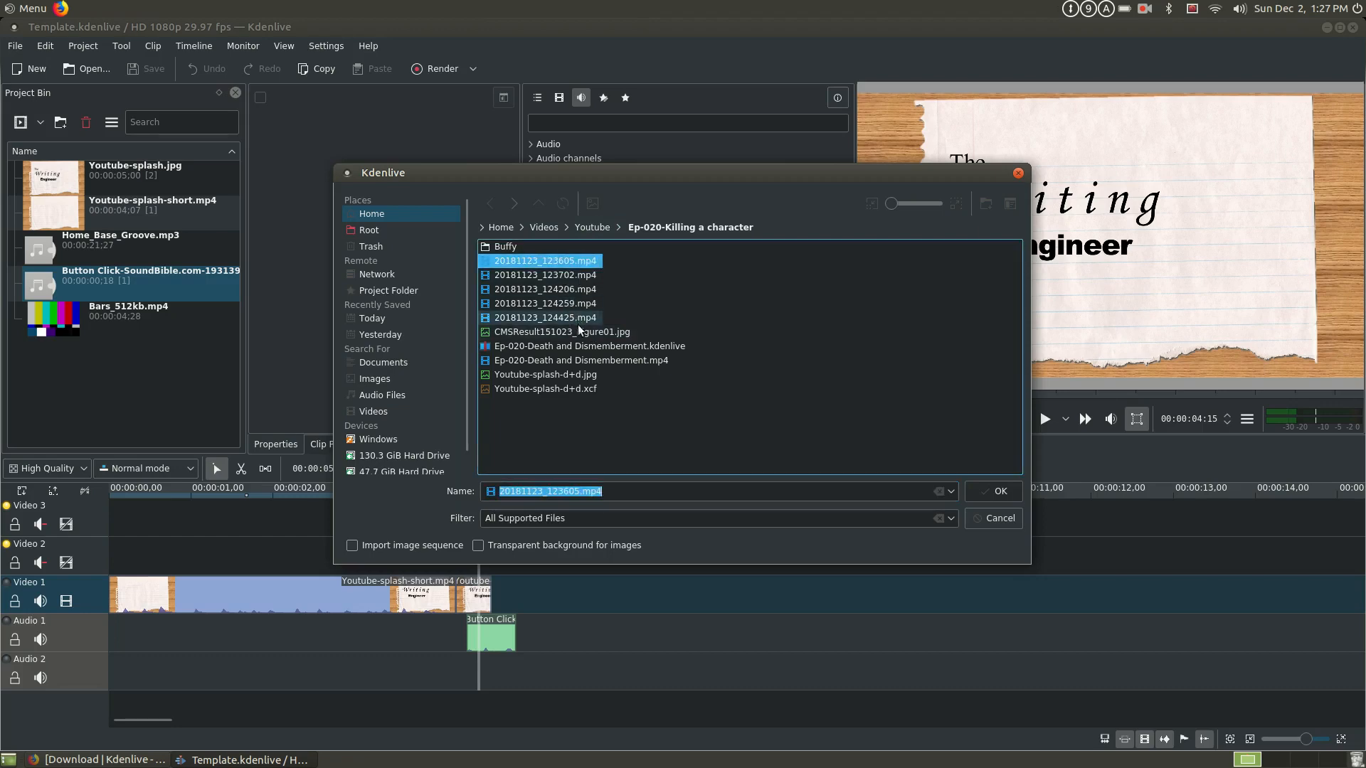
{"action": "left_click", "coordinate": [578, 320], "text": "shift"}
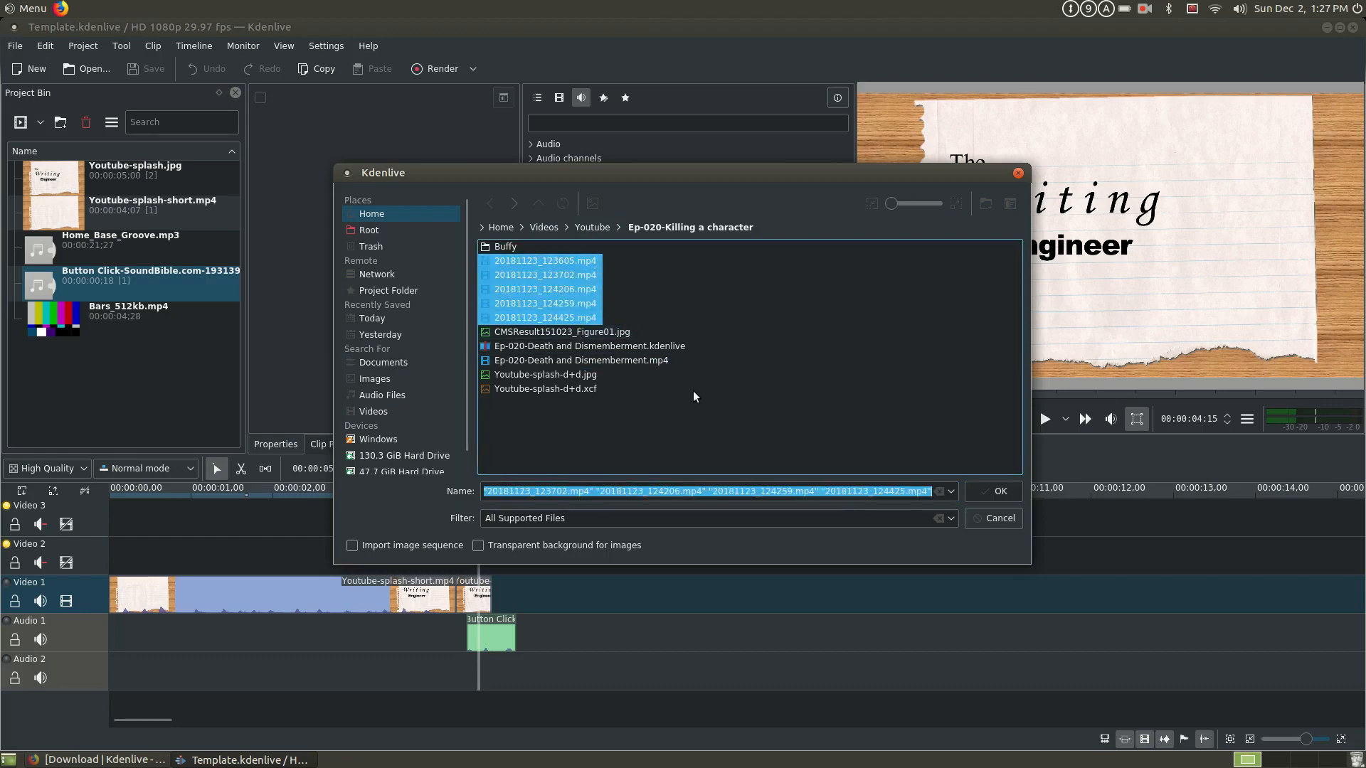
{"action": "left_click", "coordinate": [996, 492]}
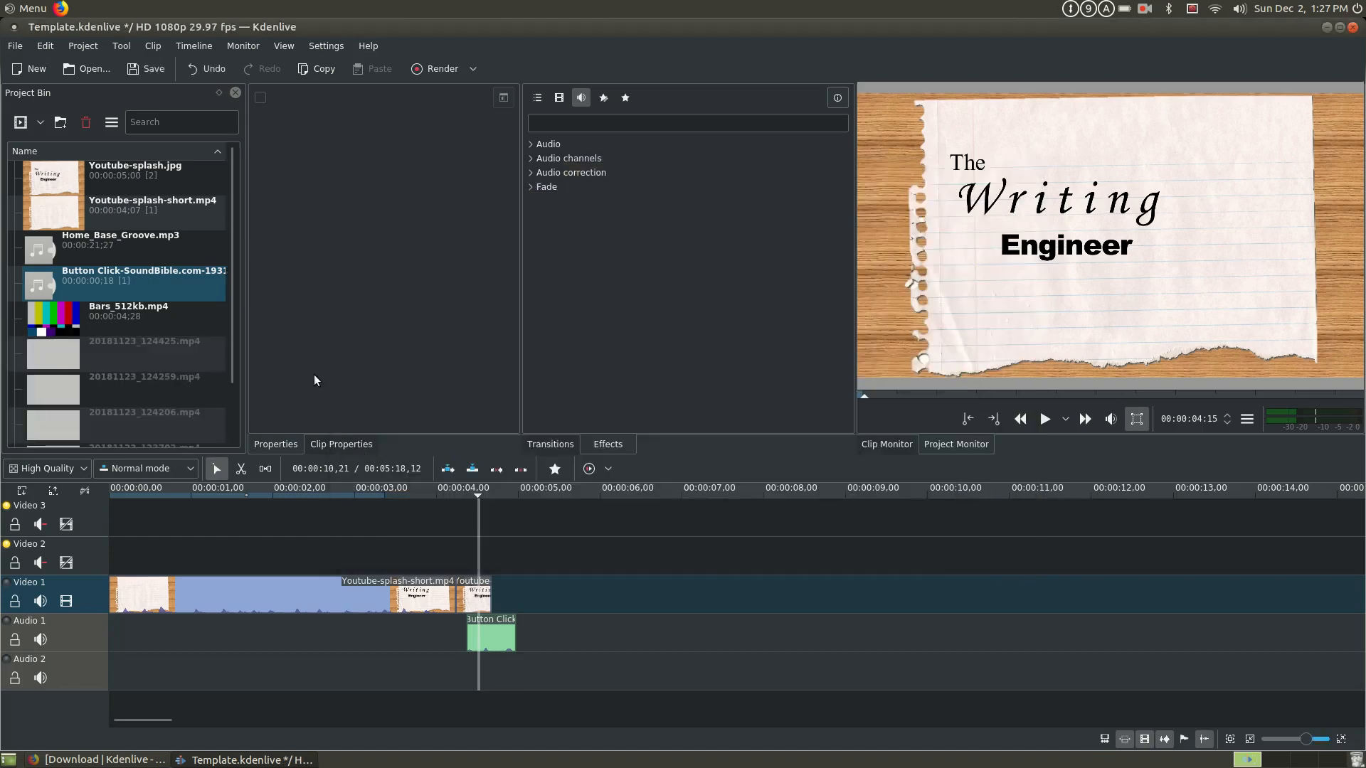
- Place 20181123_124425.mp4 on the Video 1 track, starting where the button-click sound on Audio 1 ends
{"action": "left_click_drag", "start_coordinate": [231, 187], "coordinate": [216, 249]}
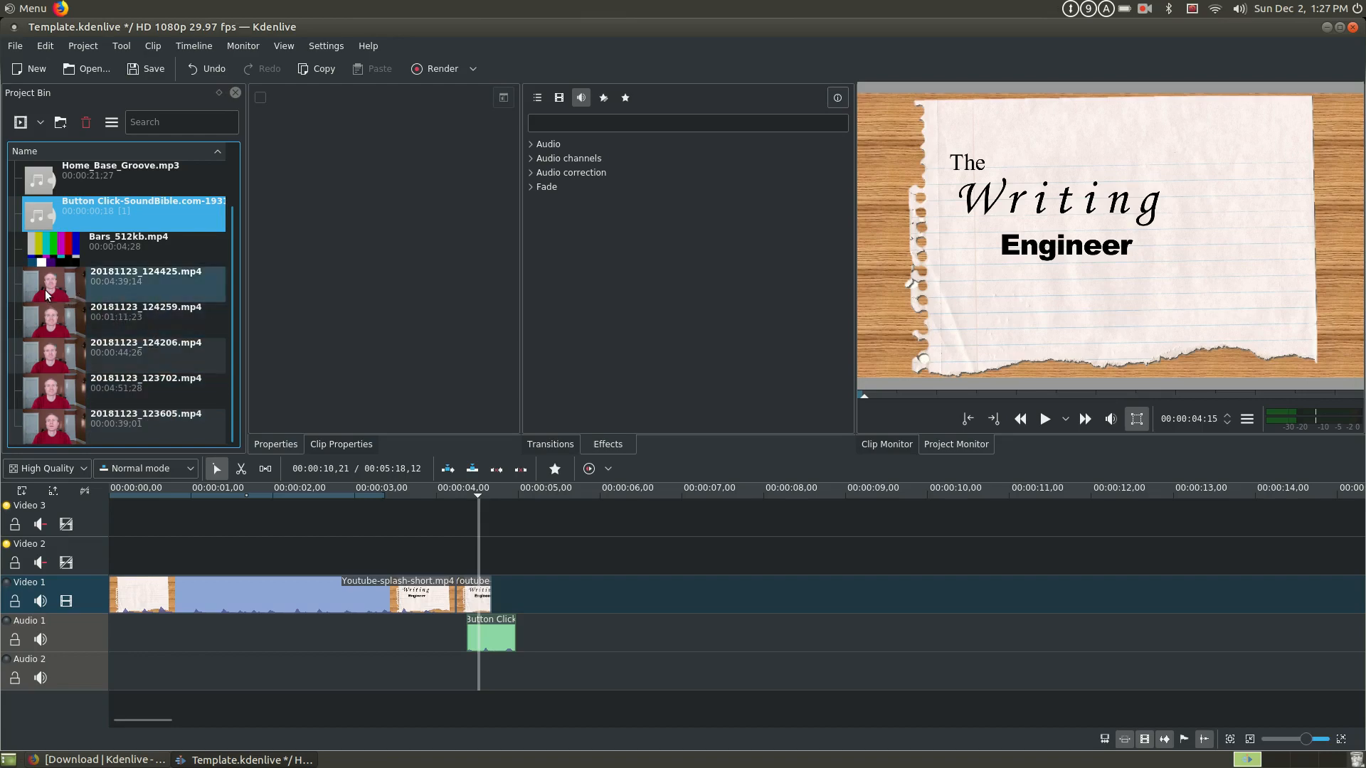
{"action": "left_click_drag", "start_coordinate": [47, 292], "coordinate": [521, 605]}
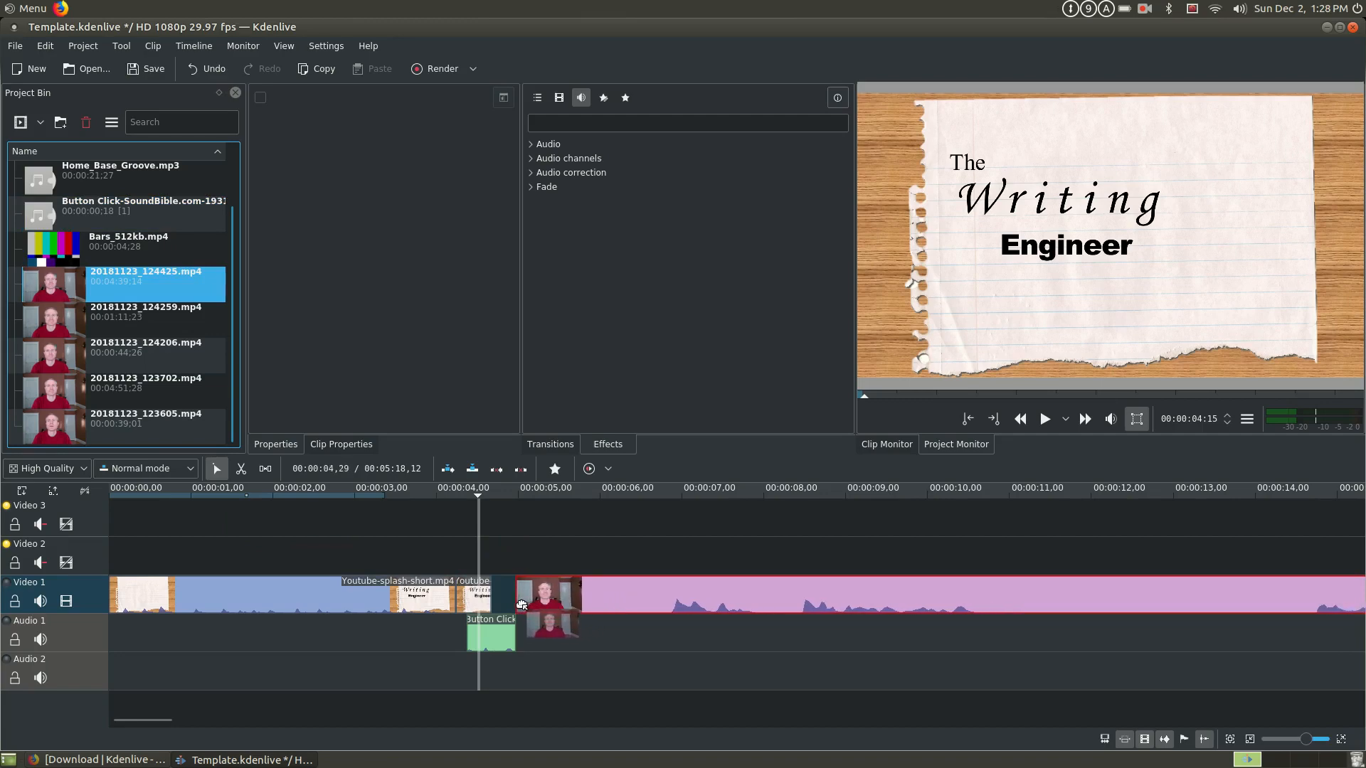
{"action": "mouse_move", "coordinate": [521, 605]}
{"action": "left_mouse_down"}
{"action": "mouse_move", "coordinate": [496, 608]}
{"action": "mouse_move", "coordinate": [523, 605]}
{"action": "left_mouse_up"}
- Examine the opening of the newly placed clip on Video 1 by stepping through frames and jumping between several timeline positions
{"action": "left_click", "coordinate": [534, 545]}
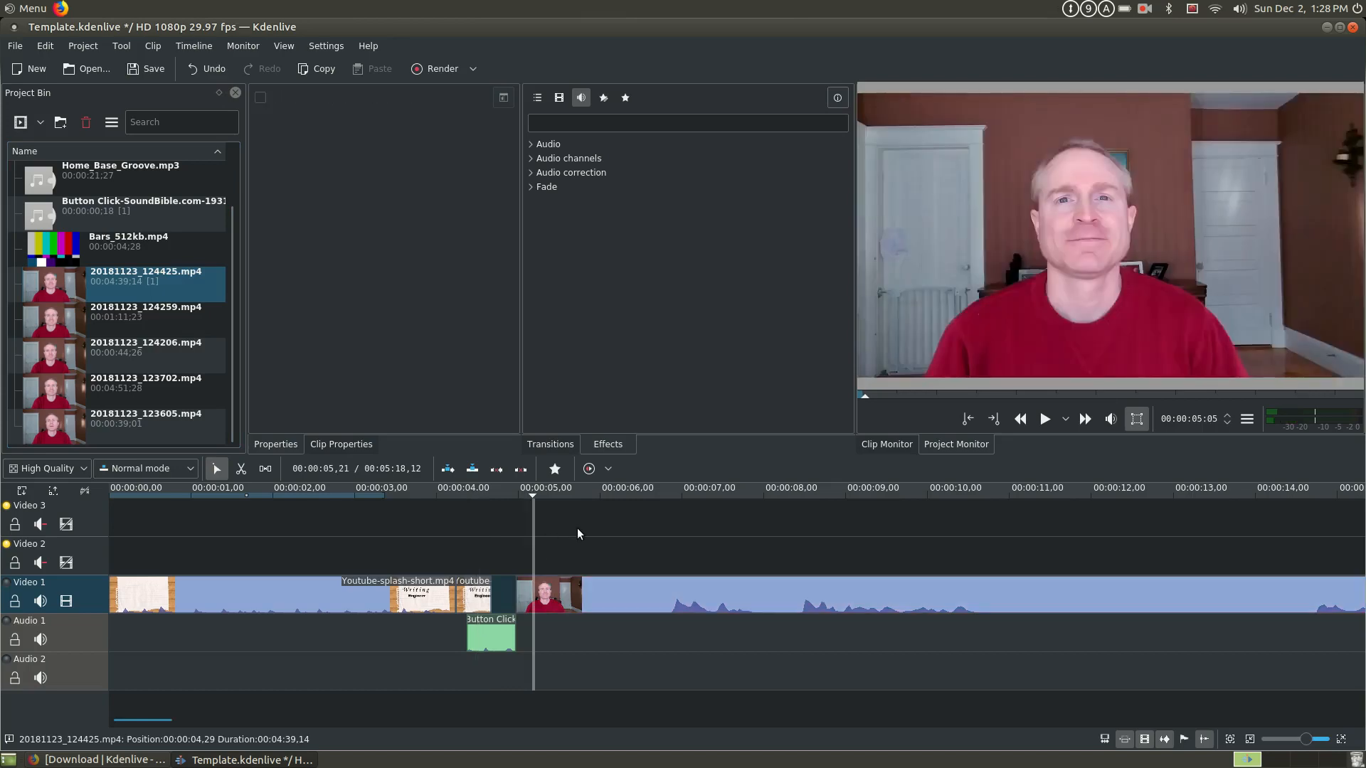
{"action": "key", "text": "Right"}
{"action": "key", "text": "Right"}
{"action": "key", "text": "Right"}
{"action": "key", "text": "Right"}
{"action": "key", "text": "Right"}
{"action": "key", "text": "Right"}
{"action": "key", "text": "Right"}
{"action": "key", "text": "Right"}
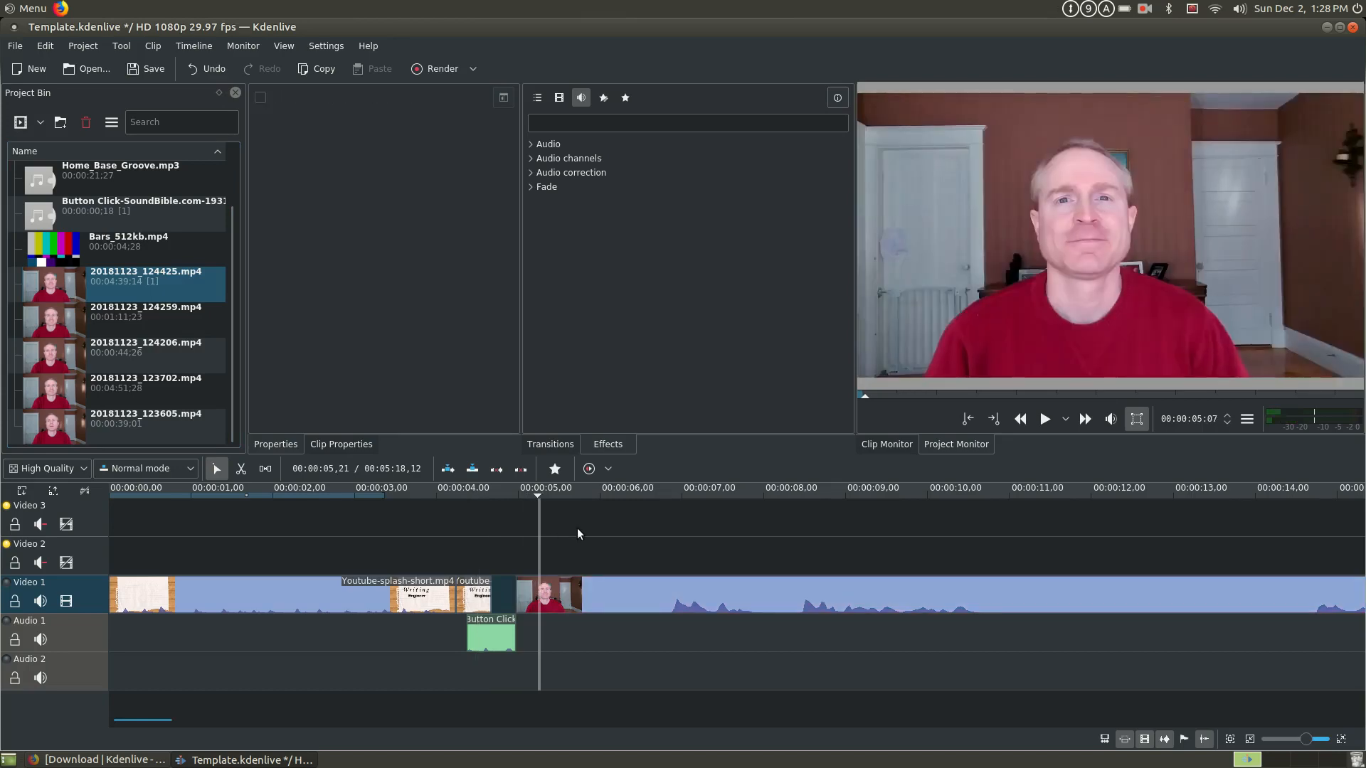
{"action": "key", "text": "Right"}
{"action": "key", "text": "Right"}
{"action": "key", "text": "Right"}
{"action": "key", "text": "Right"}
{"action": "key", "text": "Right"}
{"action": "key", "text": "Right"}
{"action": "key", "text": "Right"}
{"action": "key", "text": "Right"}
{"action": "key", "text": "Right"}
{"action": "key", "text": "Right"}
{"action": "key", "text": "Right"}
{"action": "key", "text": "Right"}
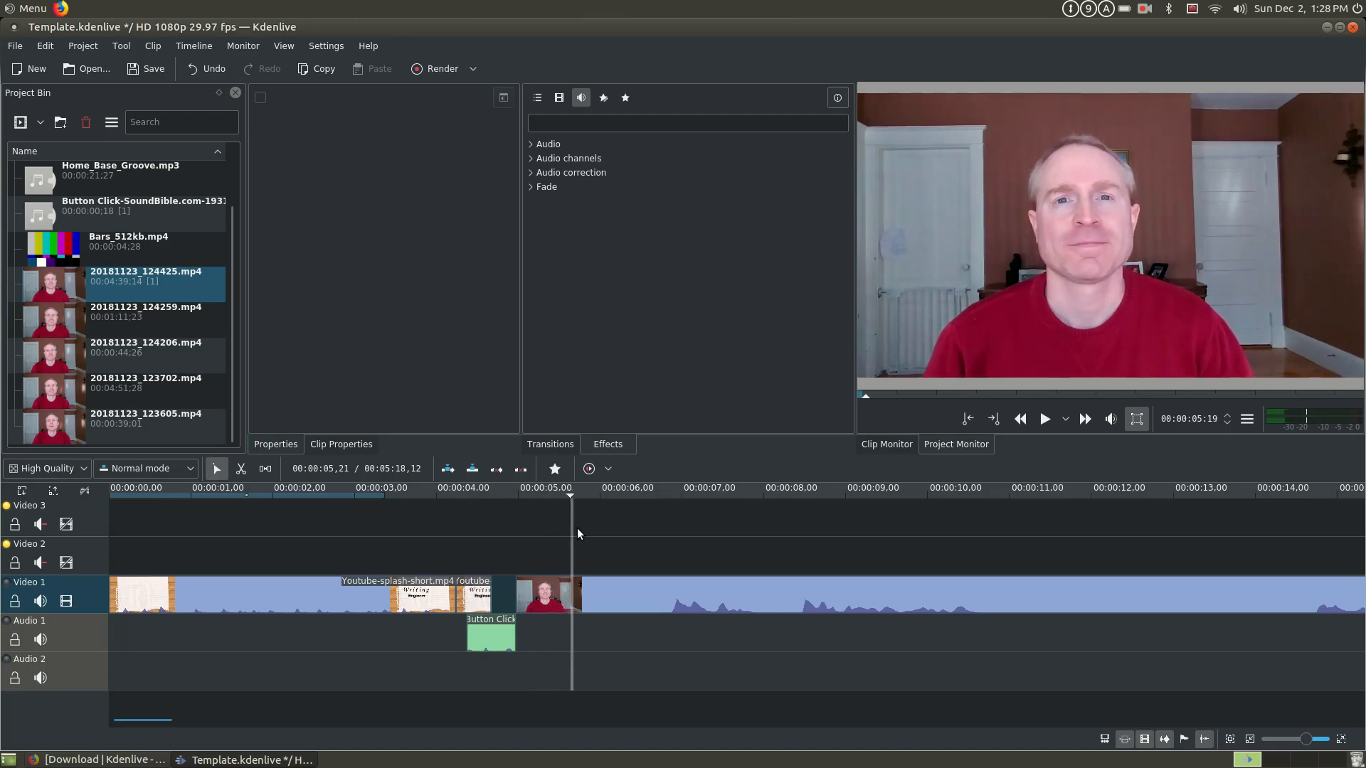
{"action": "left_click", "coordinate": [1207, 532]}
{"action": "left_click", "coordinate": [1095, 528]}
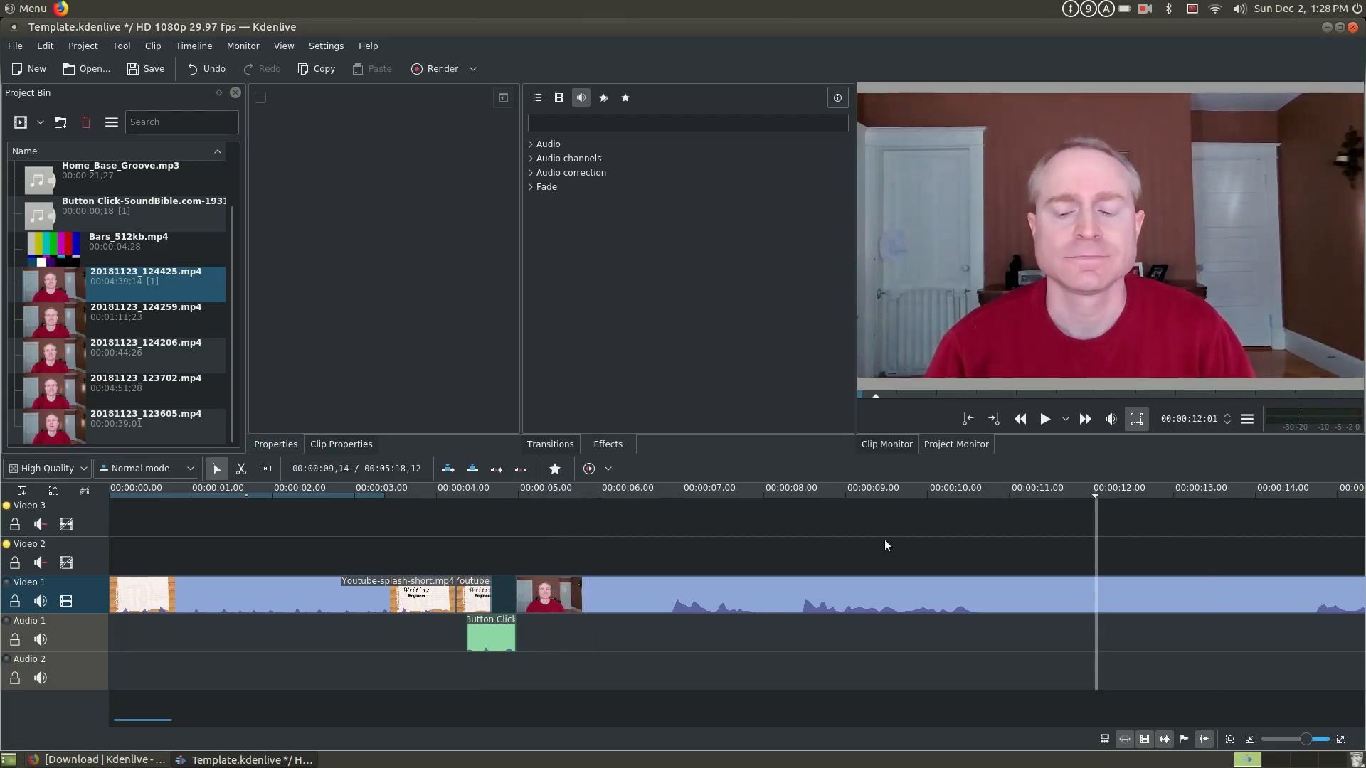
{"action": "left_click", "coordinate": [867, 535]}
{"action": "left_click", "coordinate": [619, 542]}
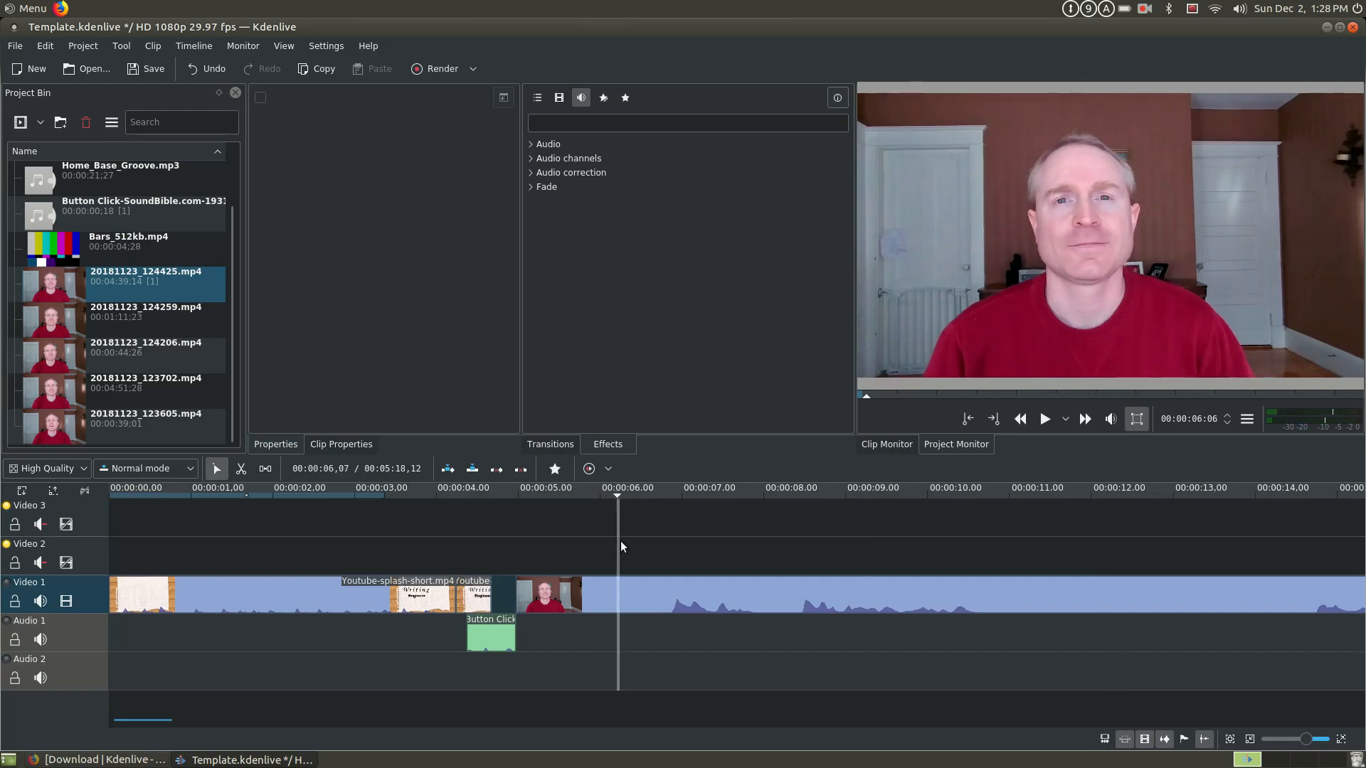
- Step the playhead frame by frame to 00:00:06:18, just before the first speech peak in the clip's waveform
{"action": "key", "text": "Right"}
{"action": "key", "text": "Right"}
{"action": "key", "text": "Right"}
{"action": "key", "text": "Right"}
{"action": "key", "text": "Right"}
{"action": "key", "text": "Right"}
{"action": "key", "text": "Right"}
{"action": "key", "text": "Right"}
{"action": "key", "text": "Right"}
{"action": "key", "text": "Right"}
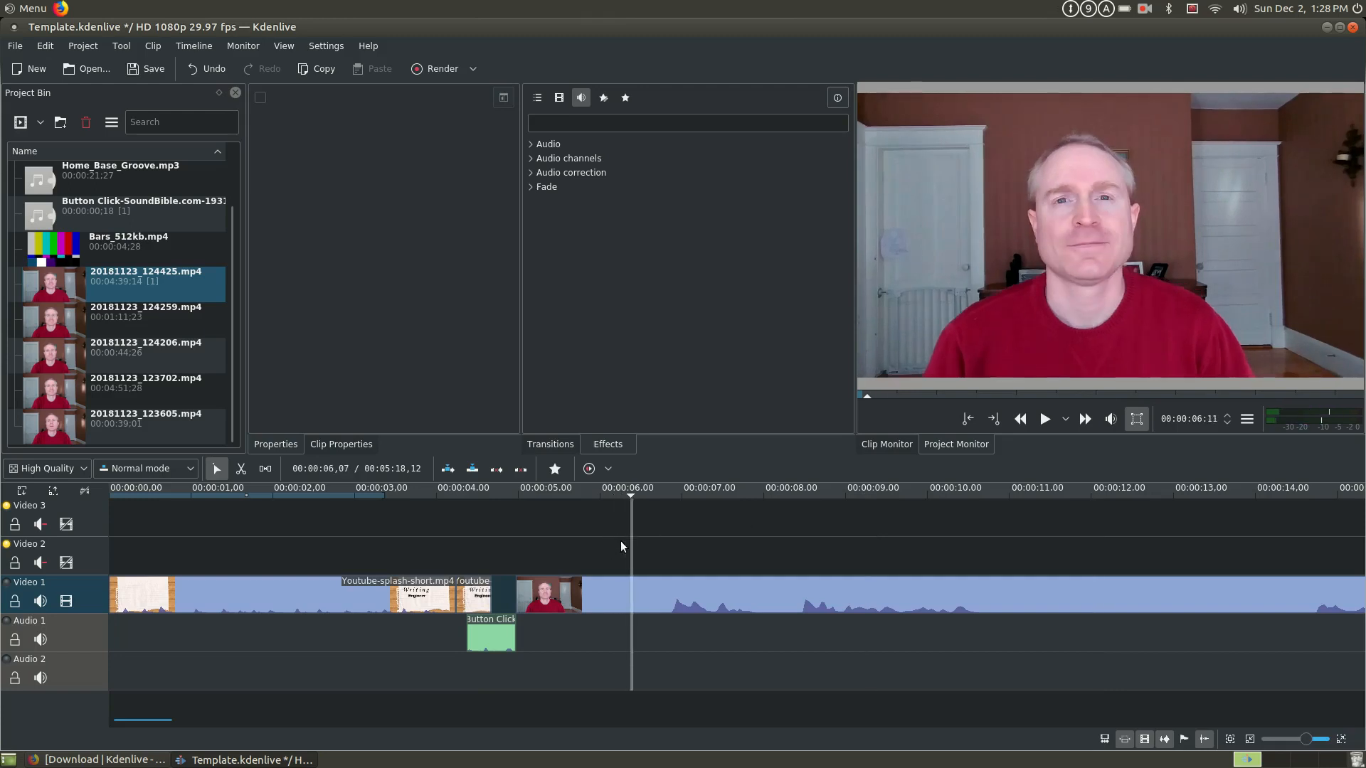
{"action": "key", "text": "Right"}
{"action": "key", "text": "Right"}
{"action": "key", "text": "Right"}
{"action": "key", "text": "Right"}
{"action": "key", "text": "Left"}
{"action": "key", "text": "Left"}
{"action": "key", "text": "Left"}
{"action": "key", "text": "Right"}
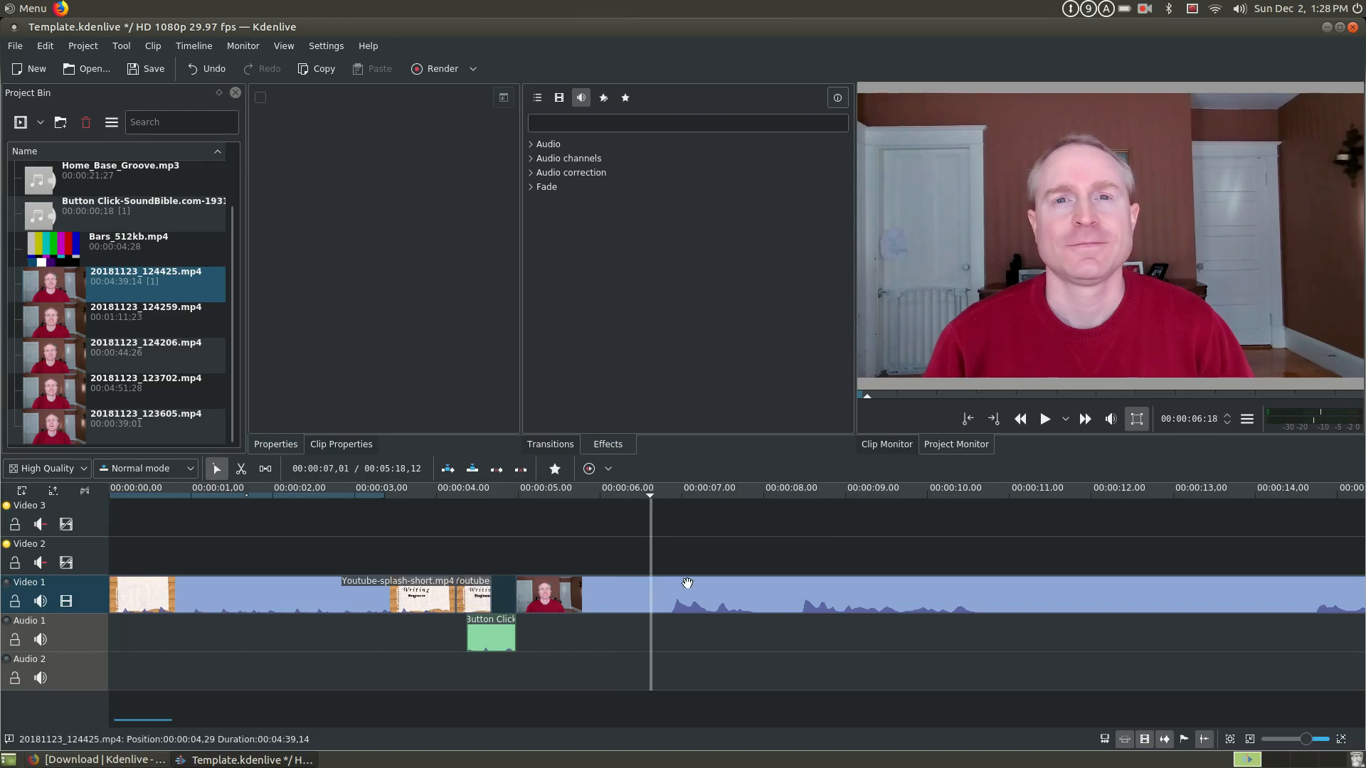
- Examine the clip around the playhead at different timeline zoom levels, from the whole project down to single frames
{"action": "key", "text": "ctrl+plus"}
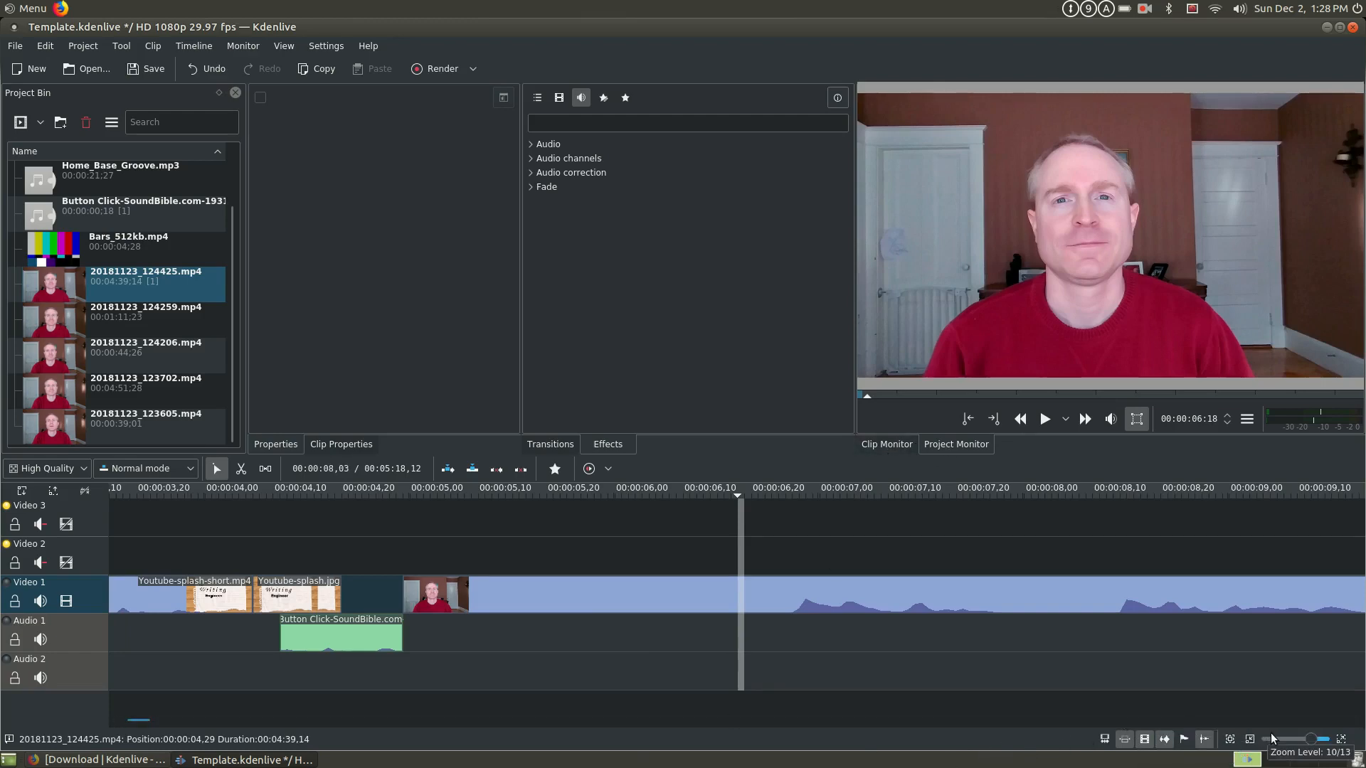
{"action": "left_click_drag", "start_coordinate": [1311, 743], "coordinate": [1284, 745]}
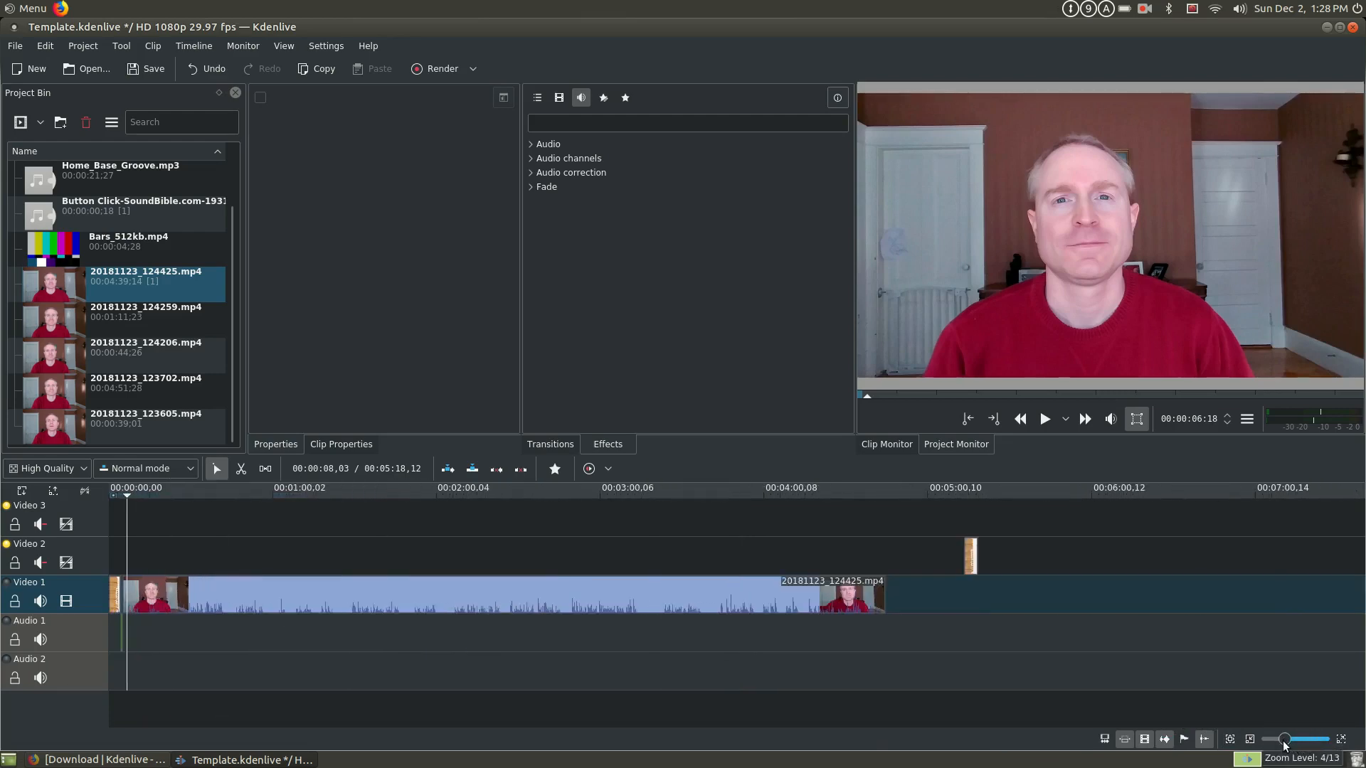
{"action": "scroll", "coordinate": [1285, 745], "scroll_direction": "up", "scroll_amount": 8}
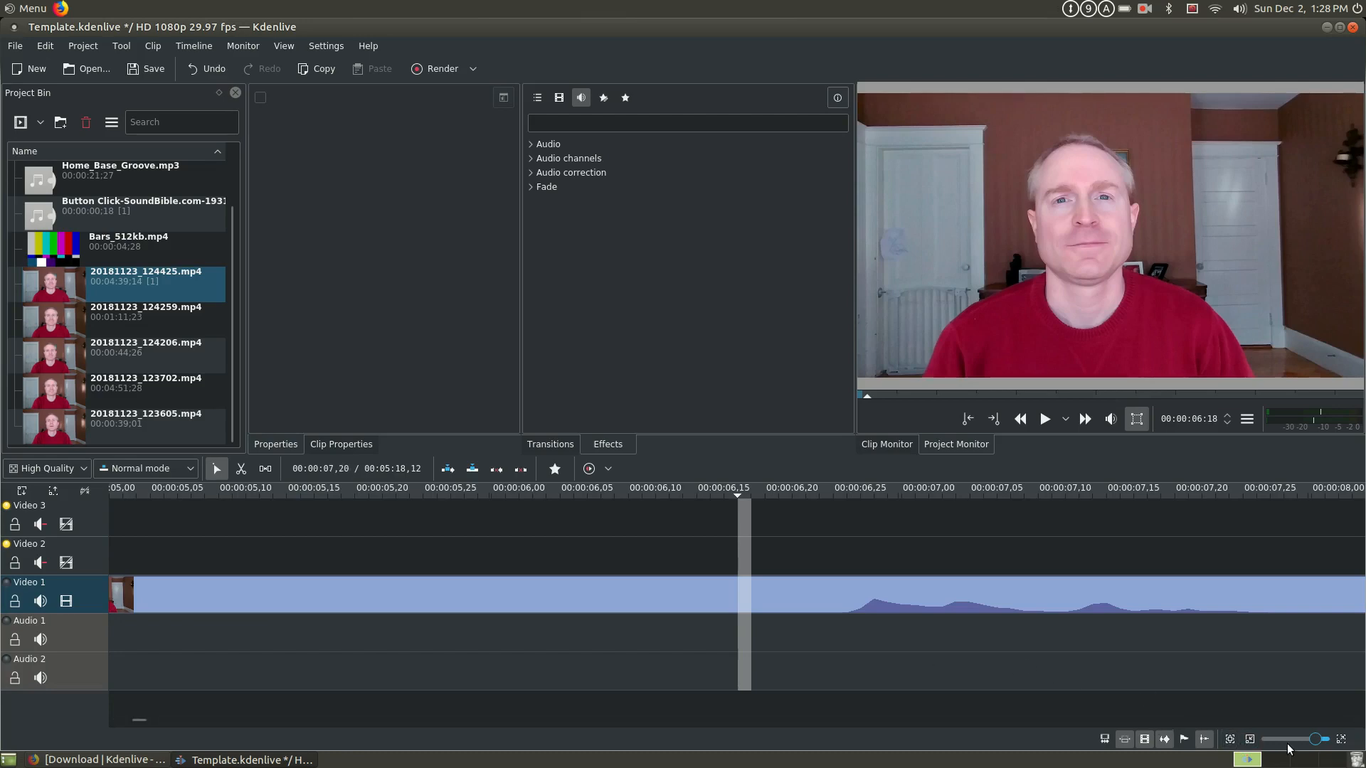
{"action": "scroll", "coordinate": [1321, 742], "scroll_direction": "up", "scroll_amount": 1}
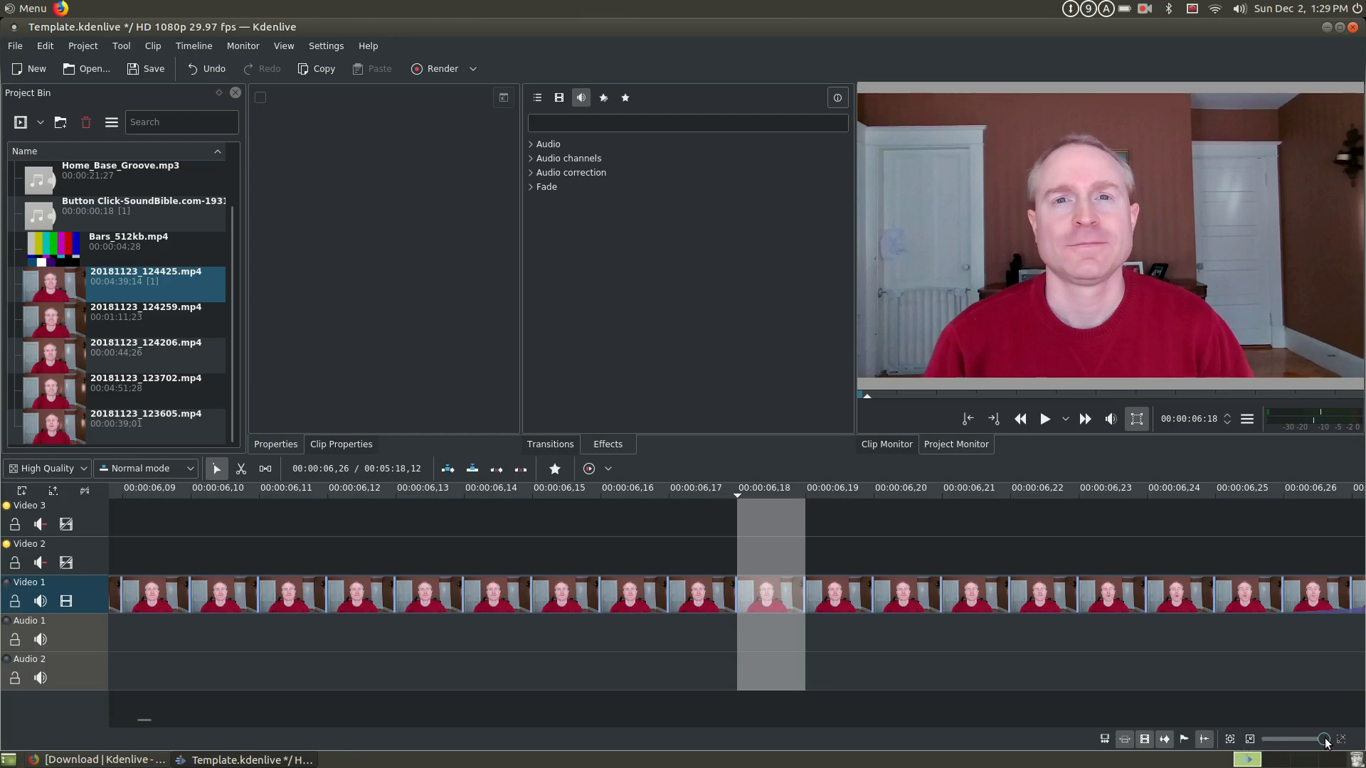
{"action": "left_click_drag", "start_coordinate": [1325, 742], "coordinate": [1306, 740]}
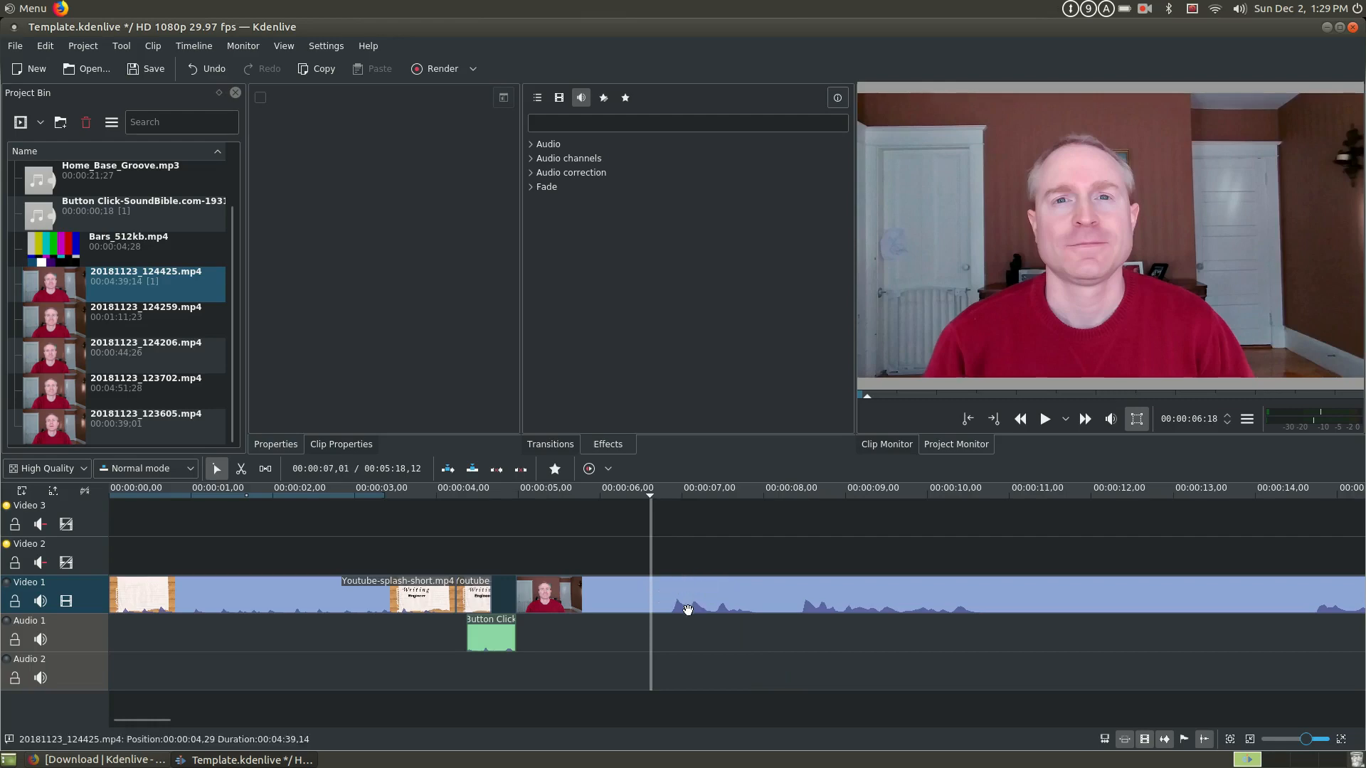
- Save the project, then select the 20181123_124425.mp4 clip on Video 1 with the playhead at 00:00:06:20, just before the first speech
{"action": "left_click", "coordinate": [668, 567]}
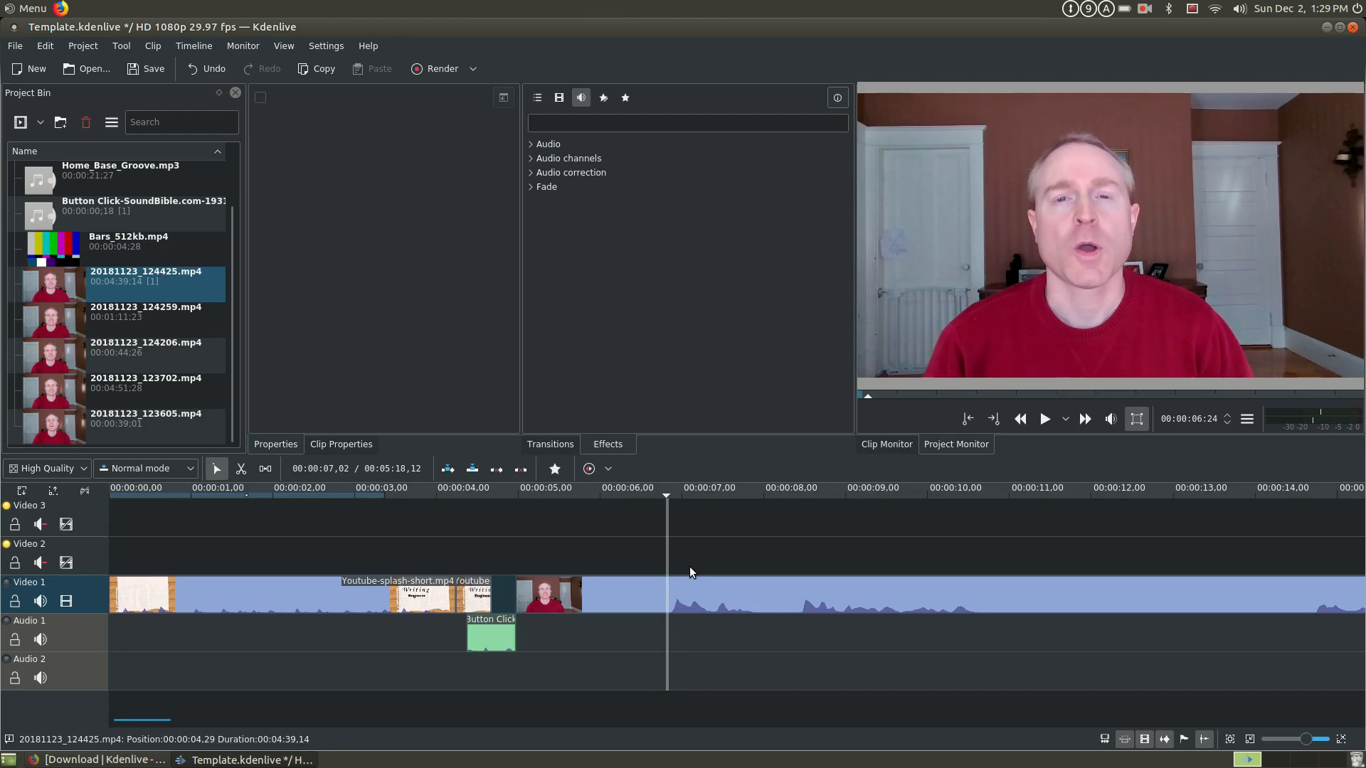
{"action": "key", "text": "ctrl+s"}
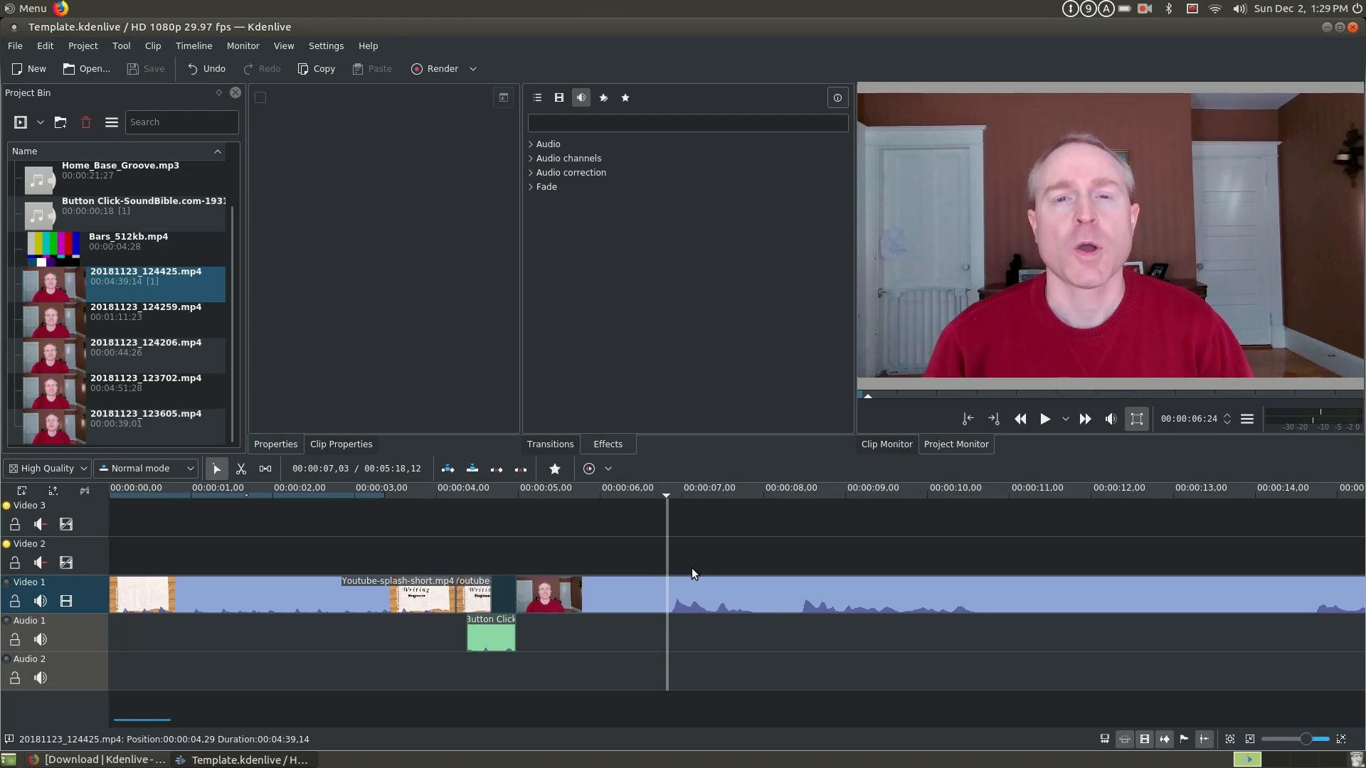
{"action": "left_click", "coordinate": [655, 572]}
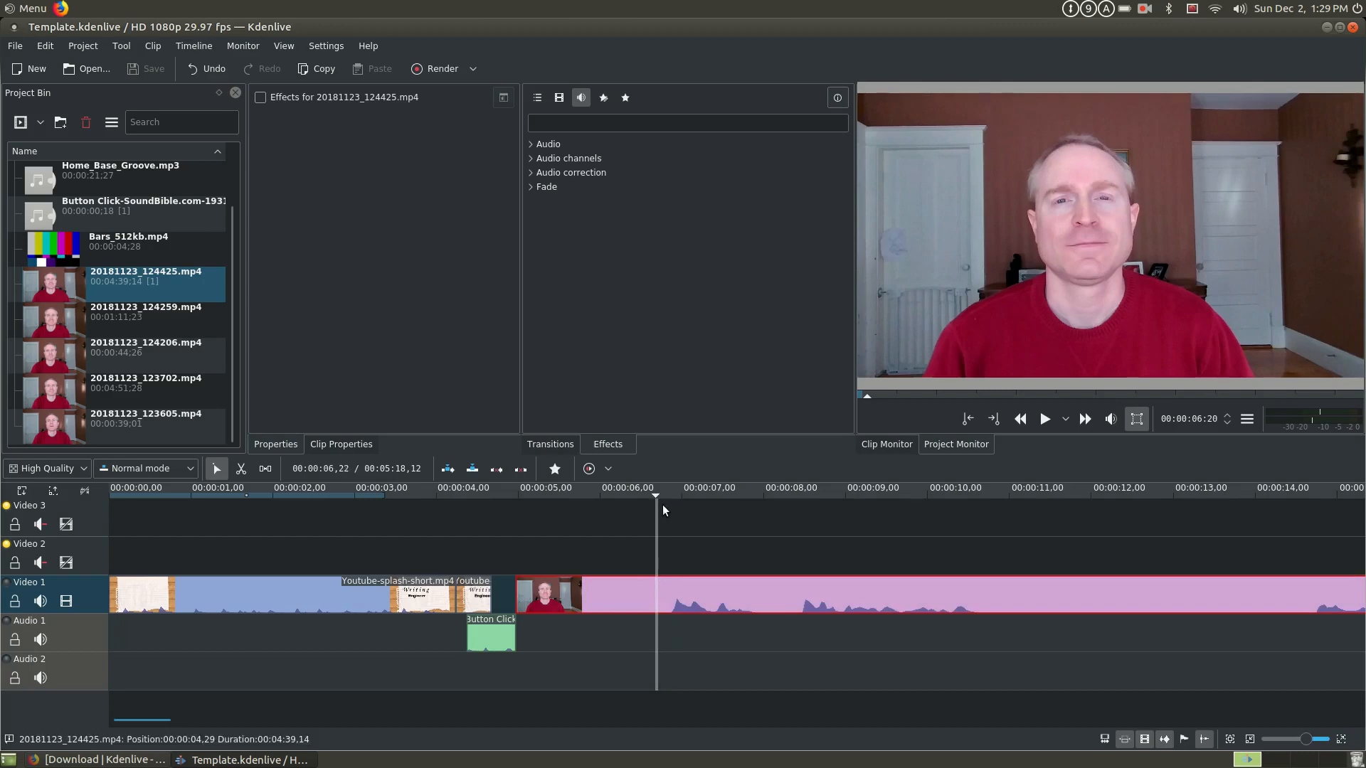
- Move the 20181123_124425.mp4 clip on Video 1 slightly later in time so it starts at 00:00:05,04
{"action": "left_click", "coordinate": [1003, 564]}
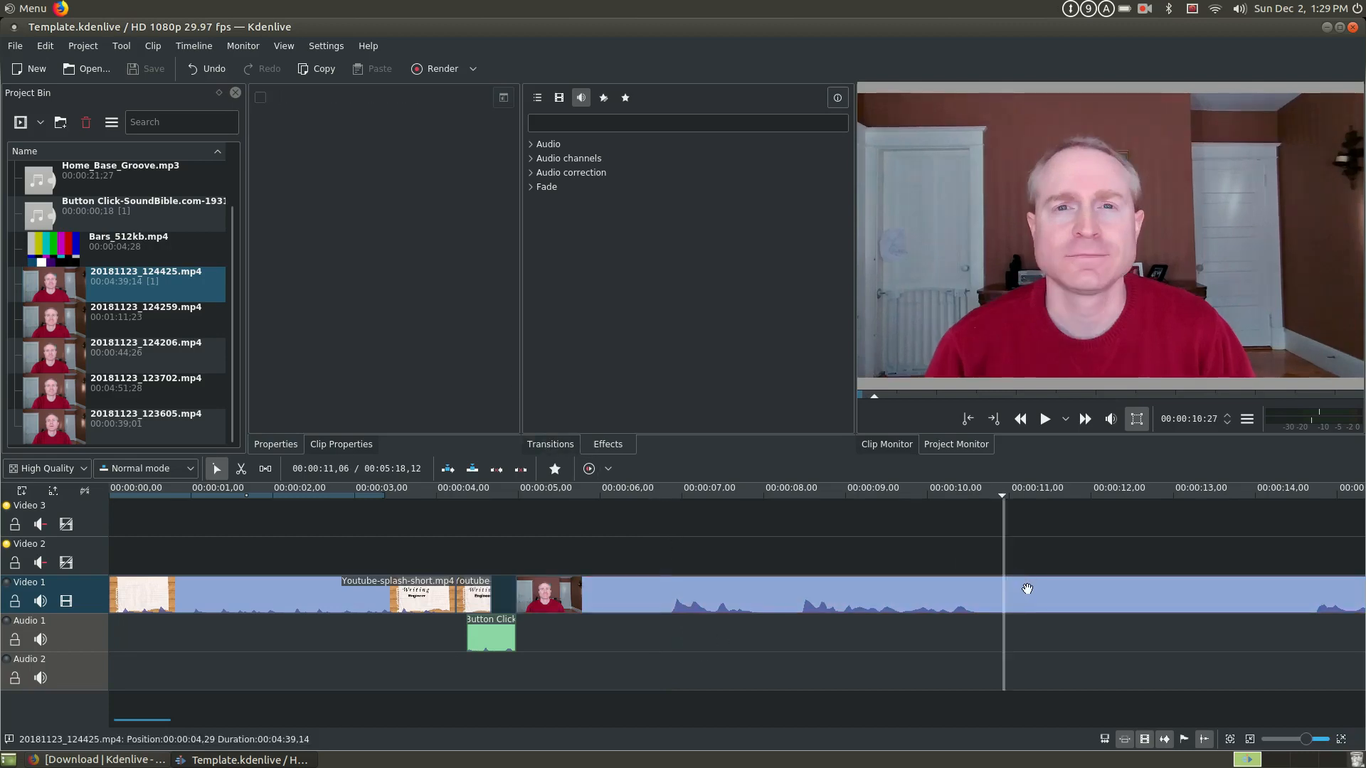
{"action": "left_click", "coordinate": [1027, 589]}
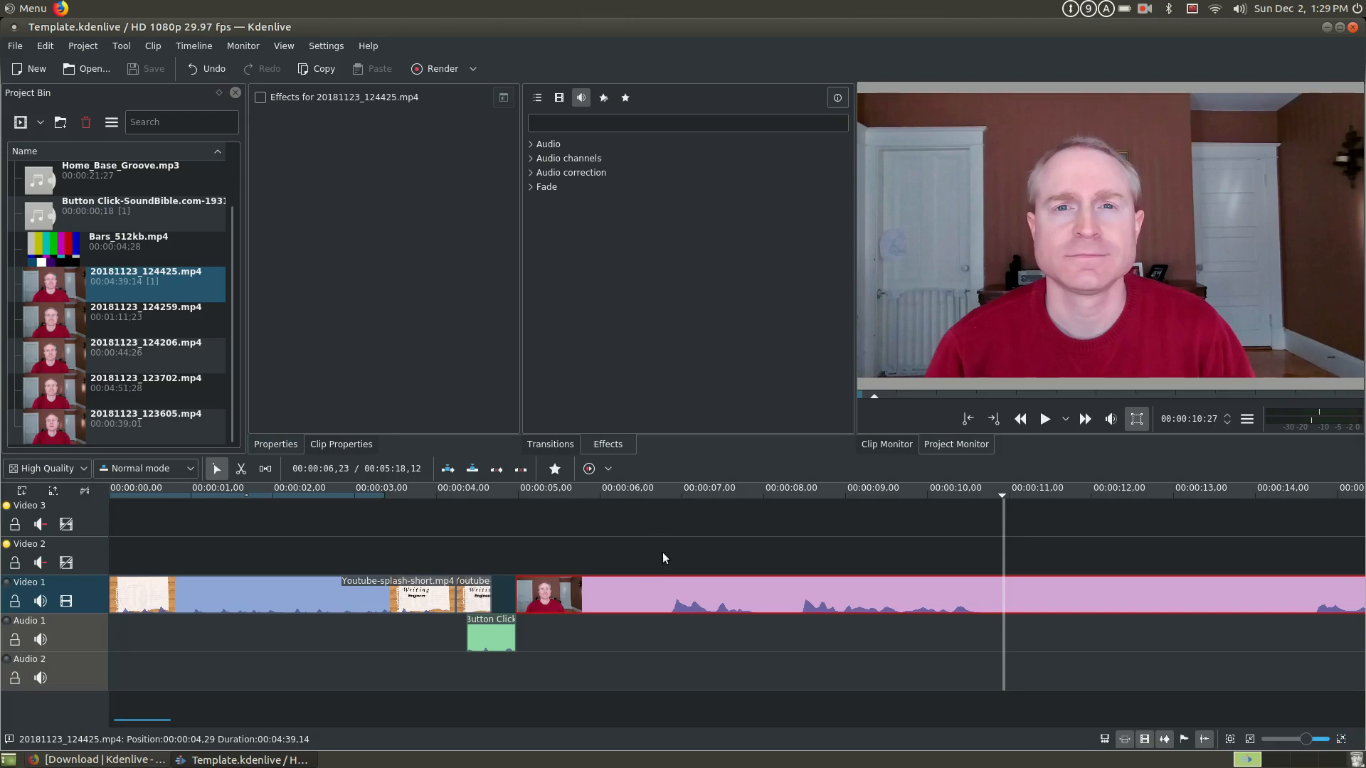
{"action": "left_click_drag", "start_coordinate": [650, 596], "coordinate": [694, 592]}
{"action": "left_click", "coordinate": [685, 584]}
{"action": "left_click", "coordinate": [676, 589]}
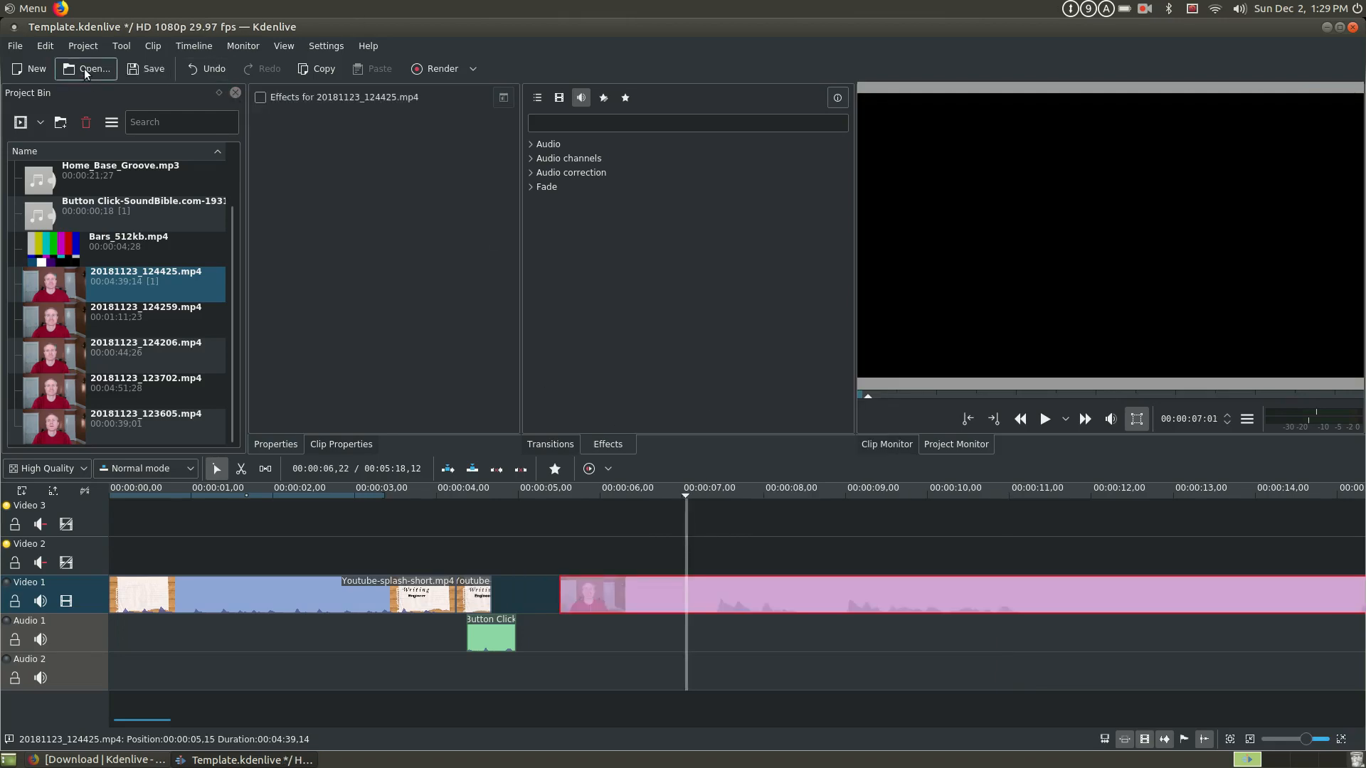
{"action": "left_click", "coordinate": [45, 46]}
{"action": "left_click", "coordinate": [53, 65]}
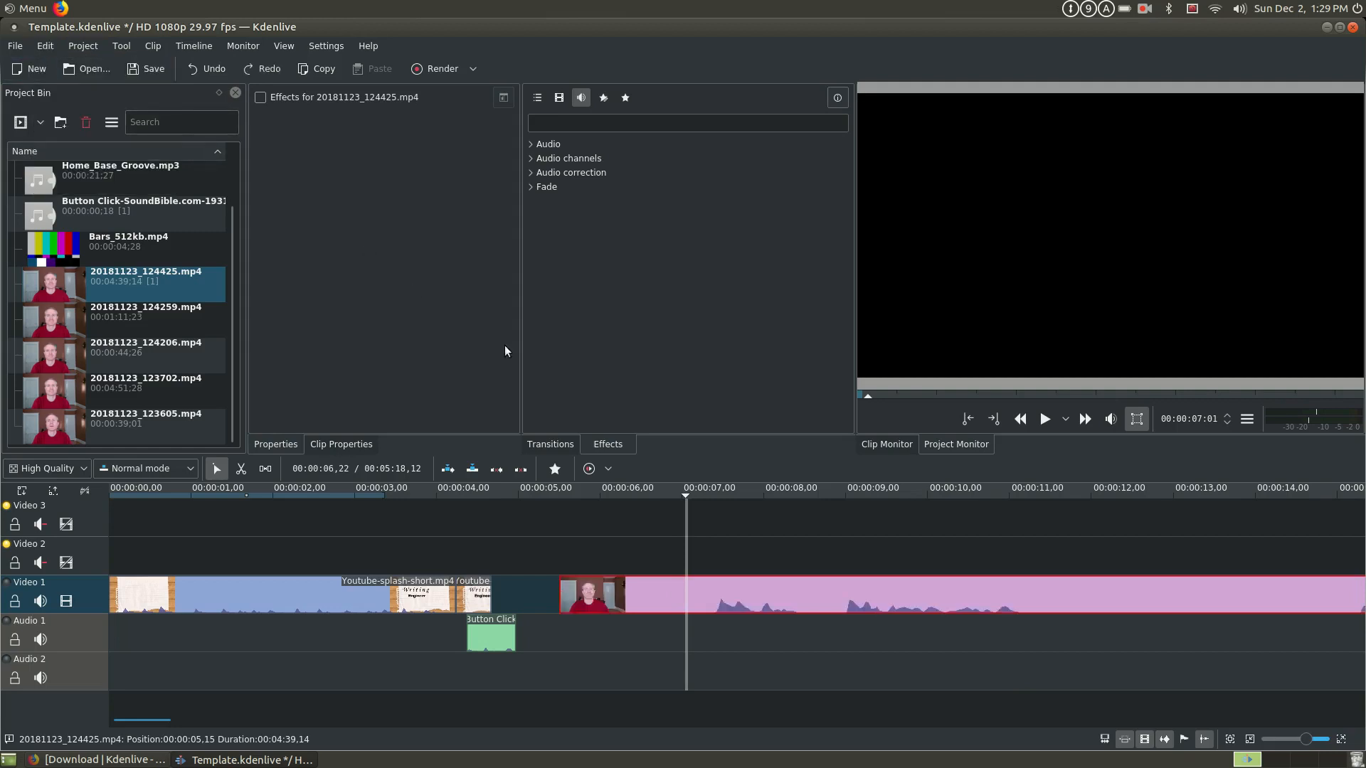
{"action": "left_click_drag", "start_coordinate": [756, 596], "coordinate": [726, 601]}
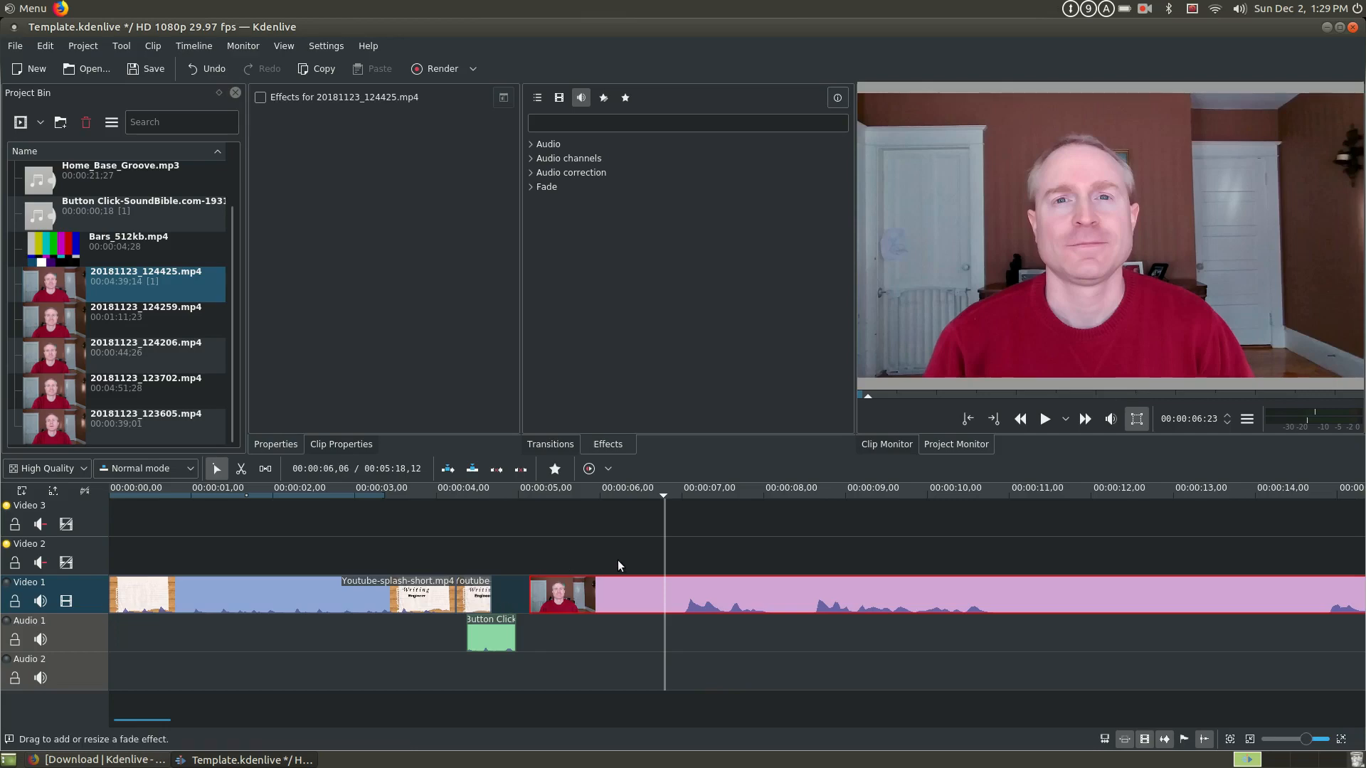
- Cut the clip on Video 1 at 00:00:06:27, just before the first speech, and move its leading piece up to Video 3
{"action": "right_click", "coordinate": [670, 588]}
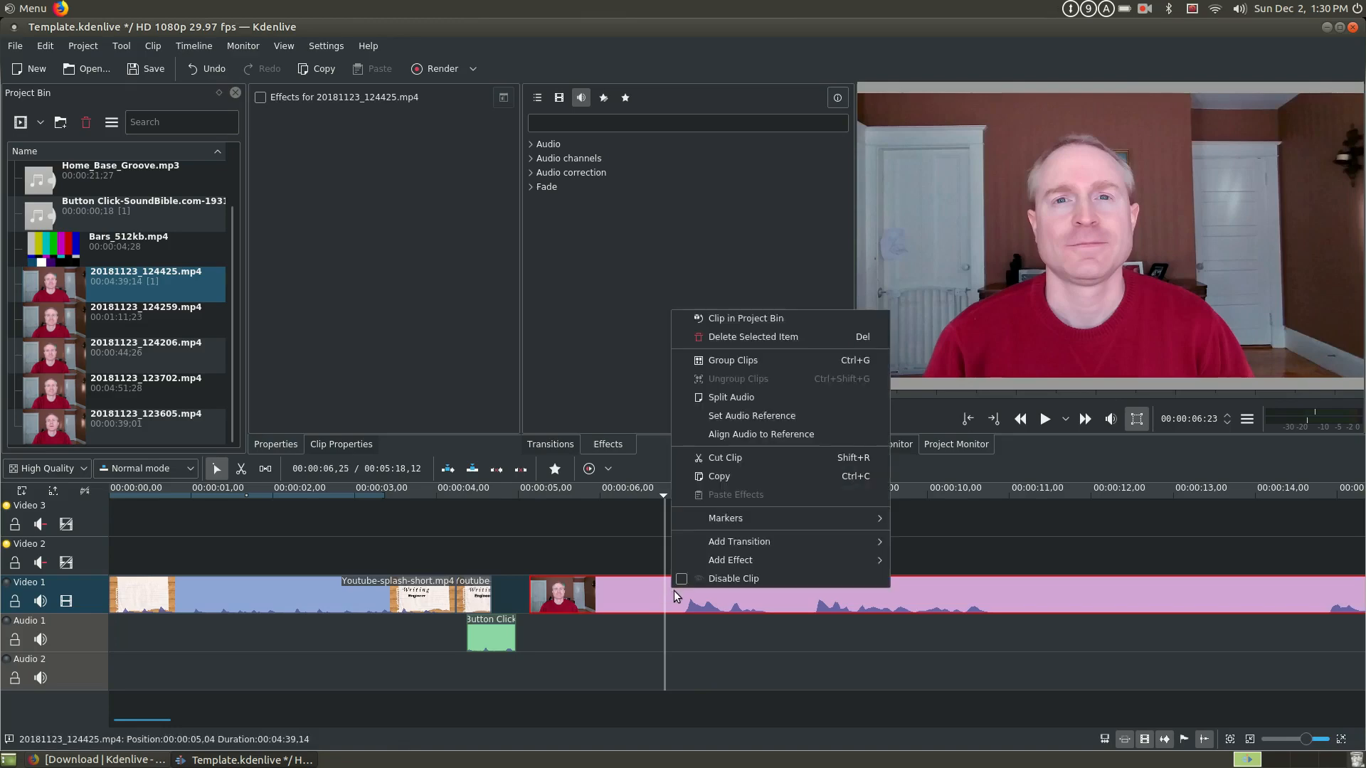
{"action": "left_click", "coordinate": [676, 589]}
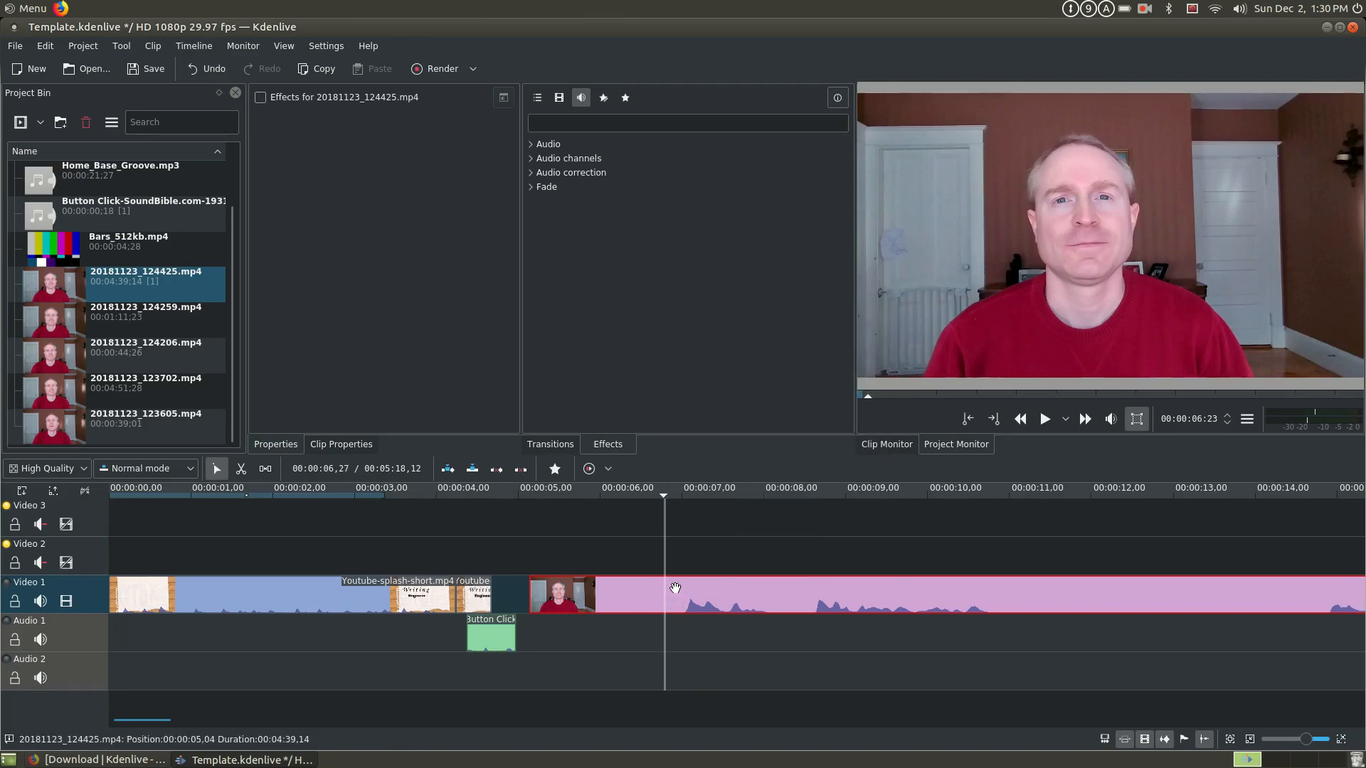
{"action": "right_click", "coordinate": [678, 601]}
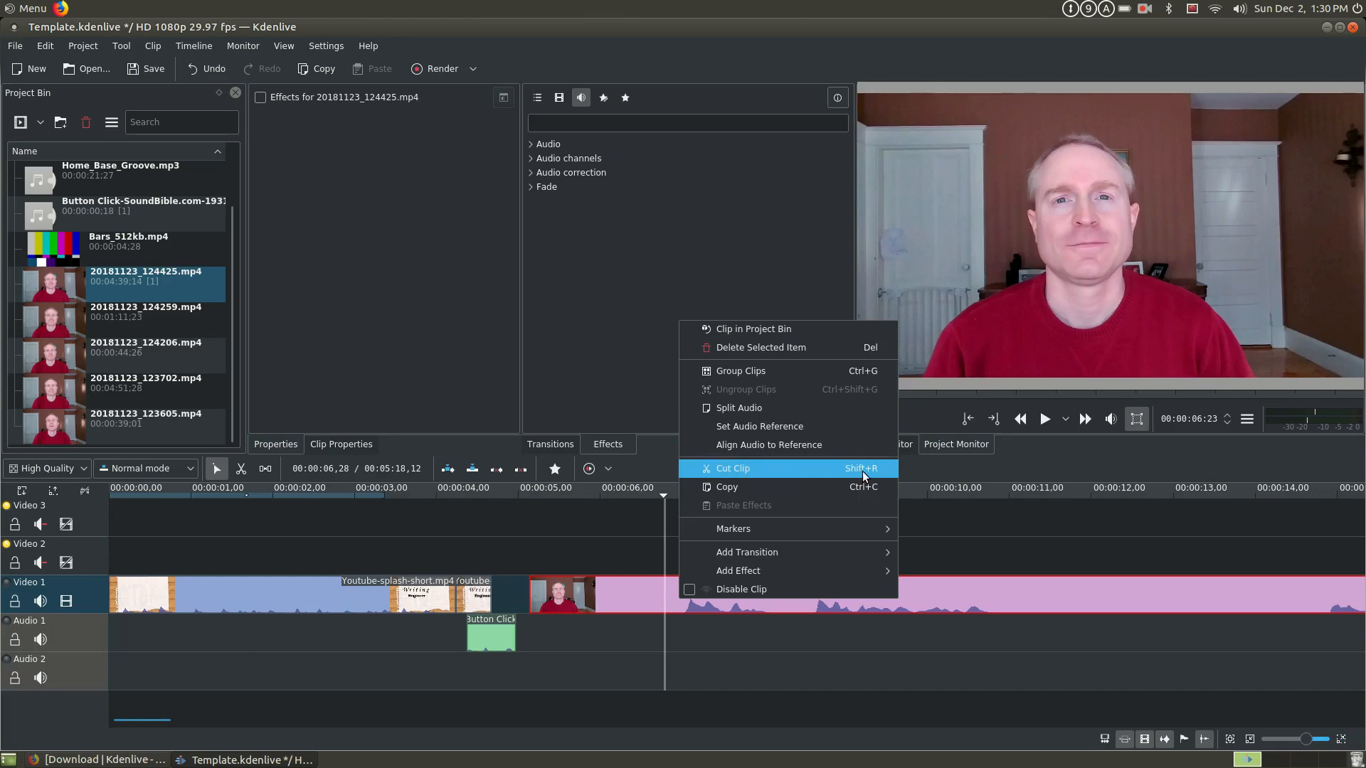
{"action": "left_click", "coordinate": [660, 557]}
{"action": "left_click", "coordinate": [677, 569]}
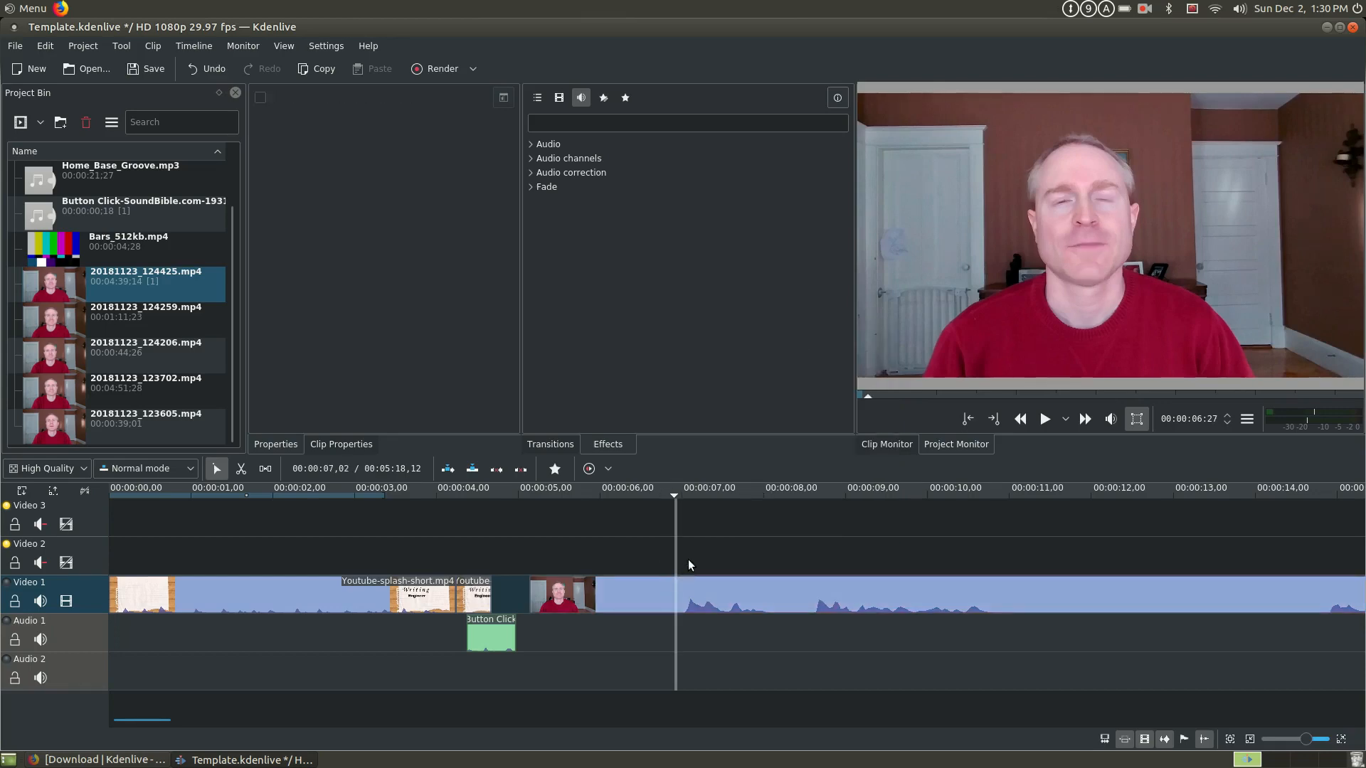
{"action": "key", "text": "b"}
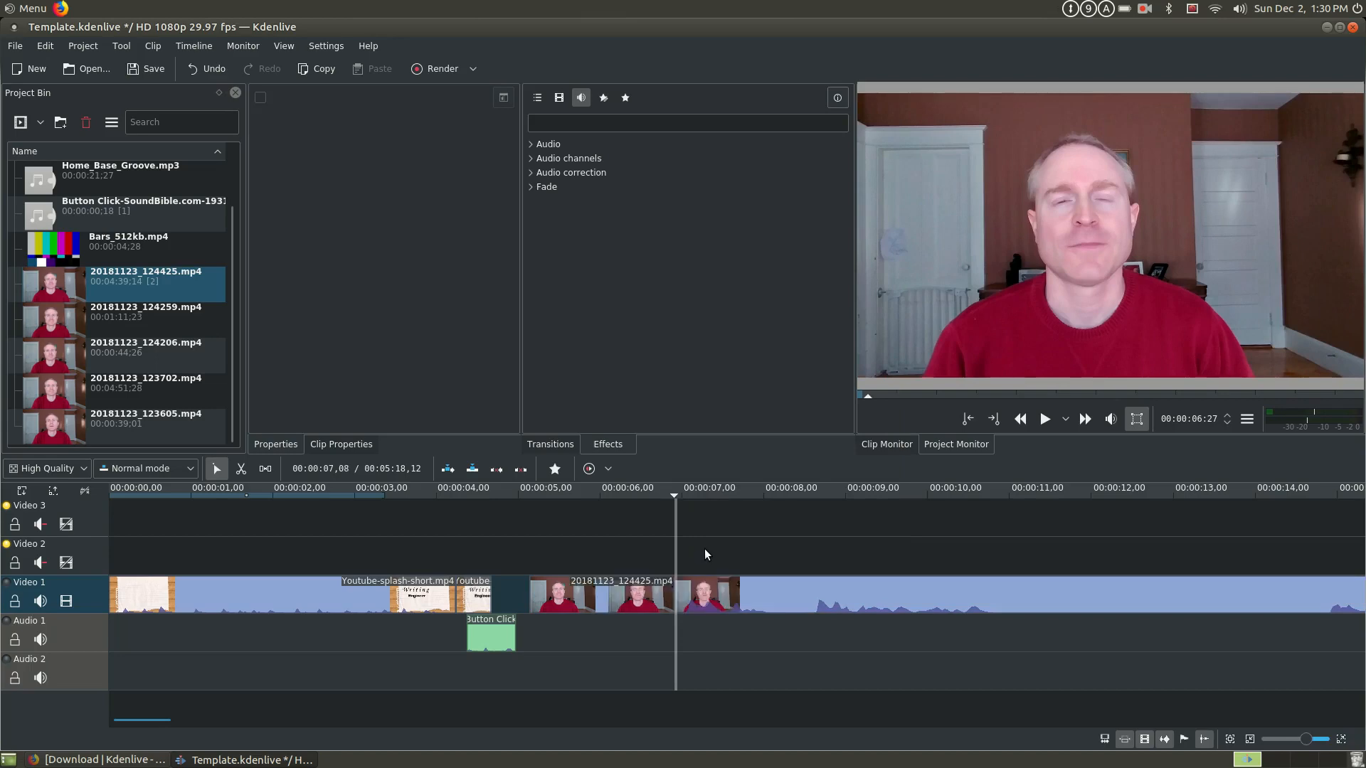
{"action": "left_click_drag", "start_coordinate": [656, 585], "coordinate": [587, 524]}
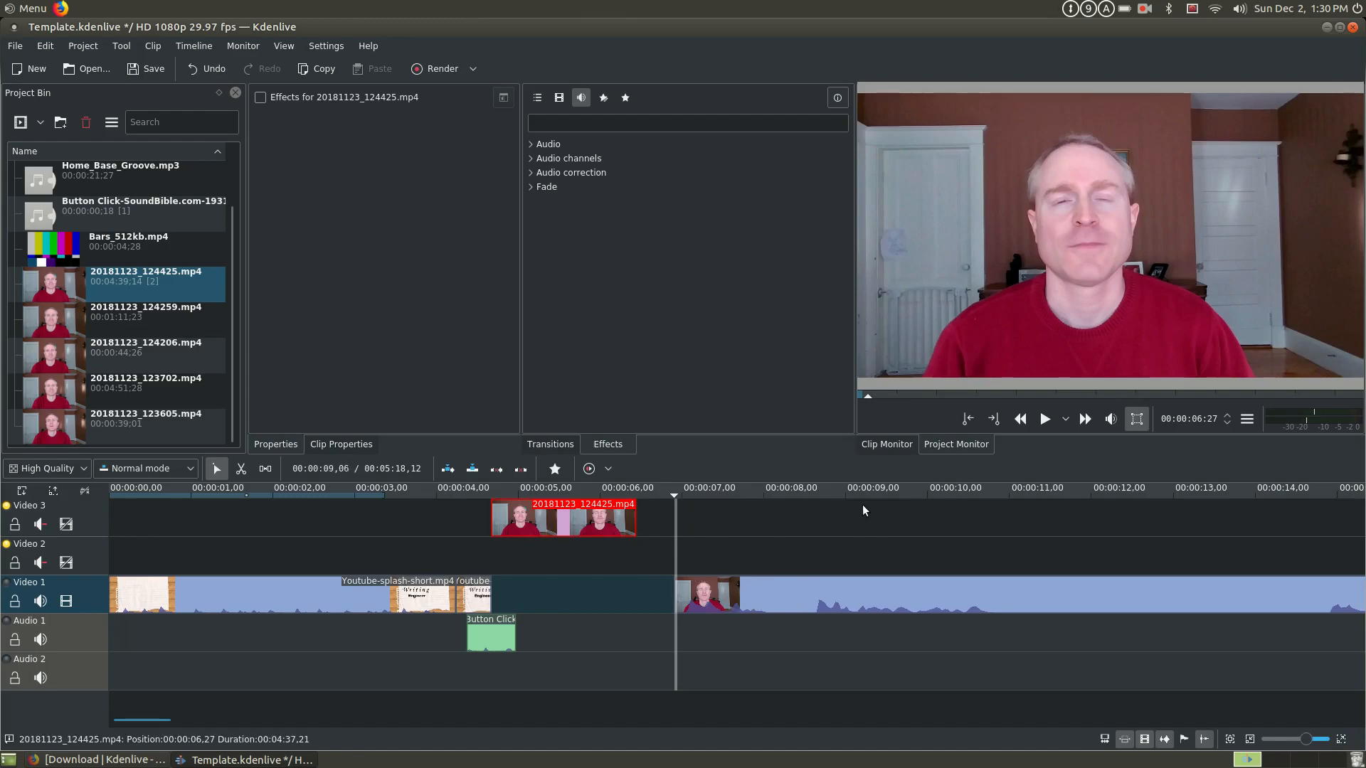
- Look through the audio correction and video fade effects, then add Fade from Black to the remaining clip on Video 1
{"action": "left_click", "coordinate": [709, 598]}
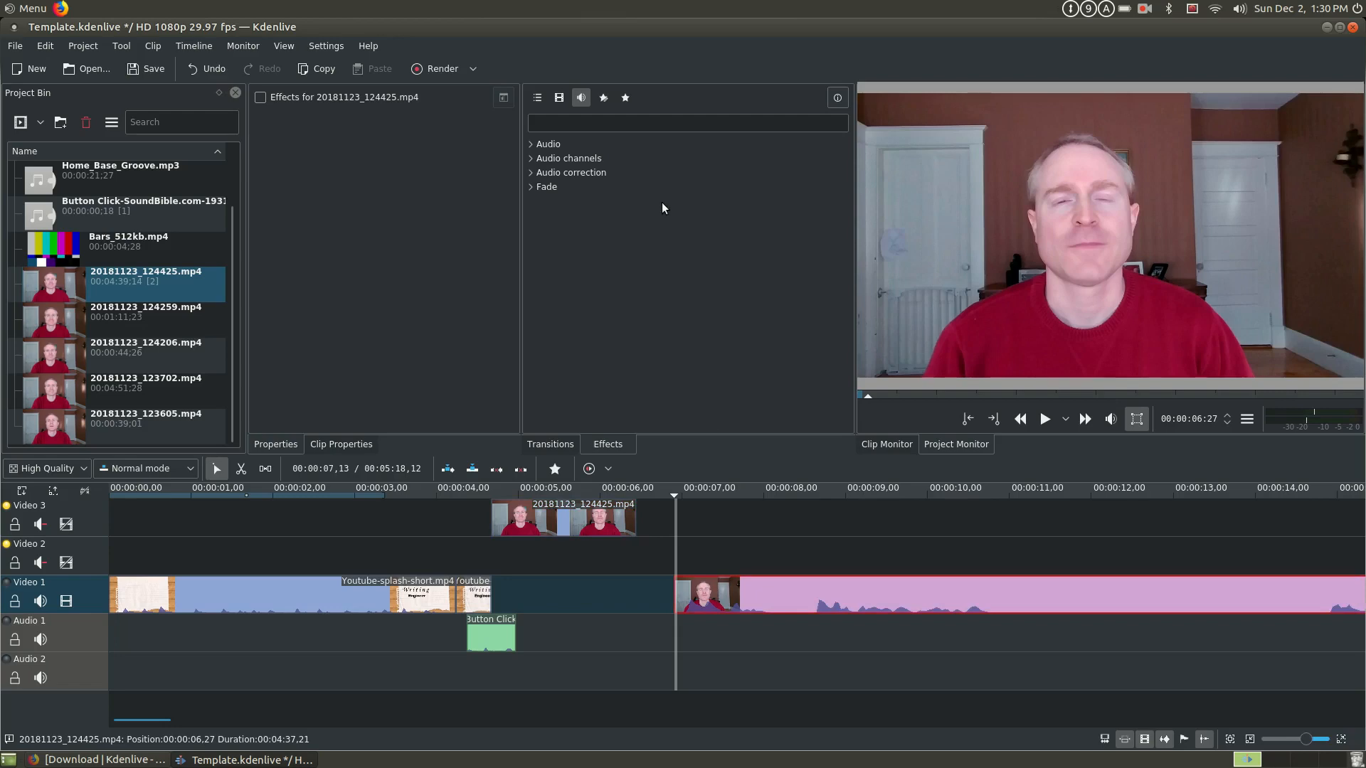
{"action": "left_click", "coordinate": [551, 175]}
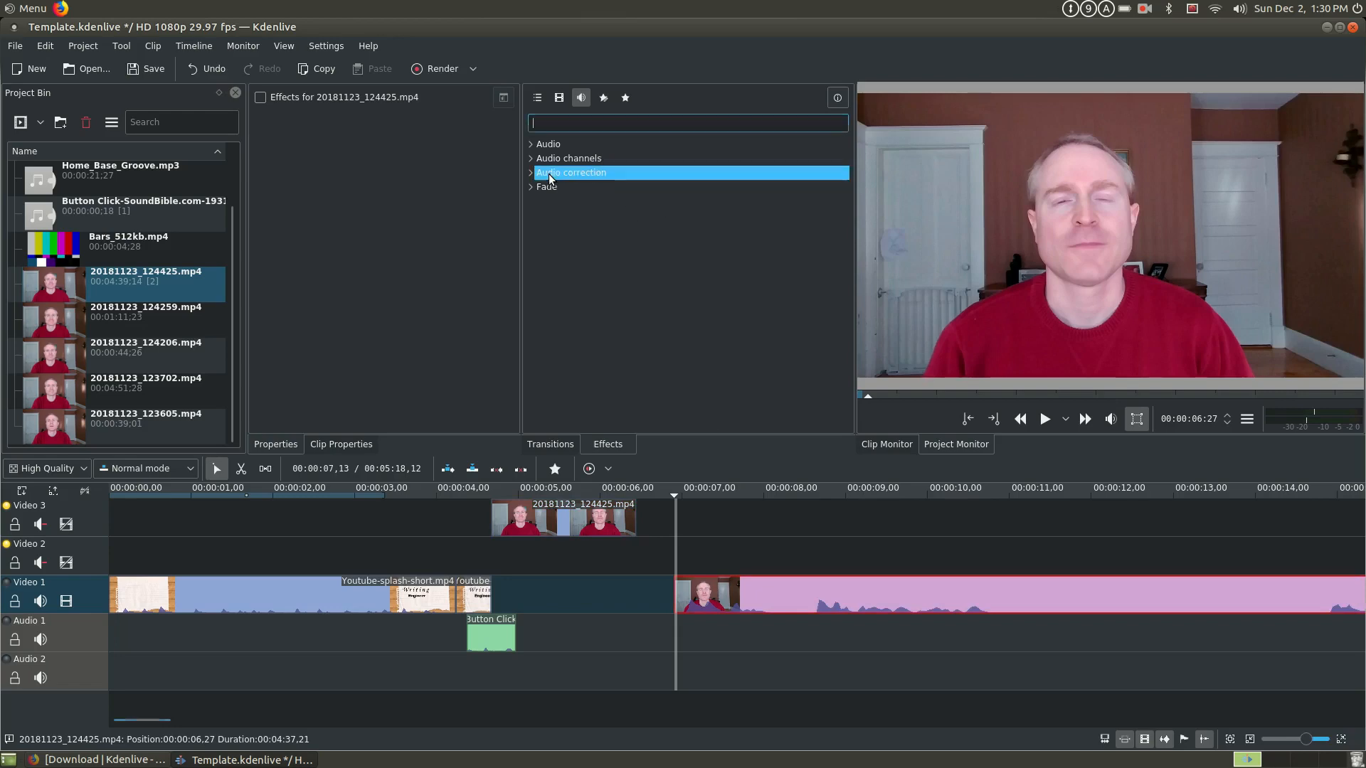
{"action": "double_click", "coordinate": [540, 176]}
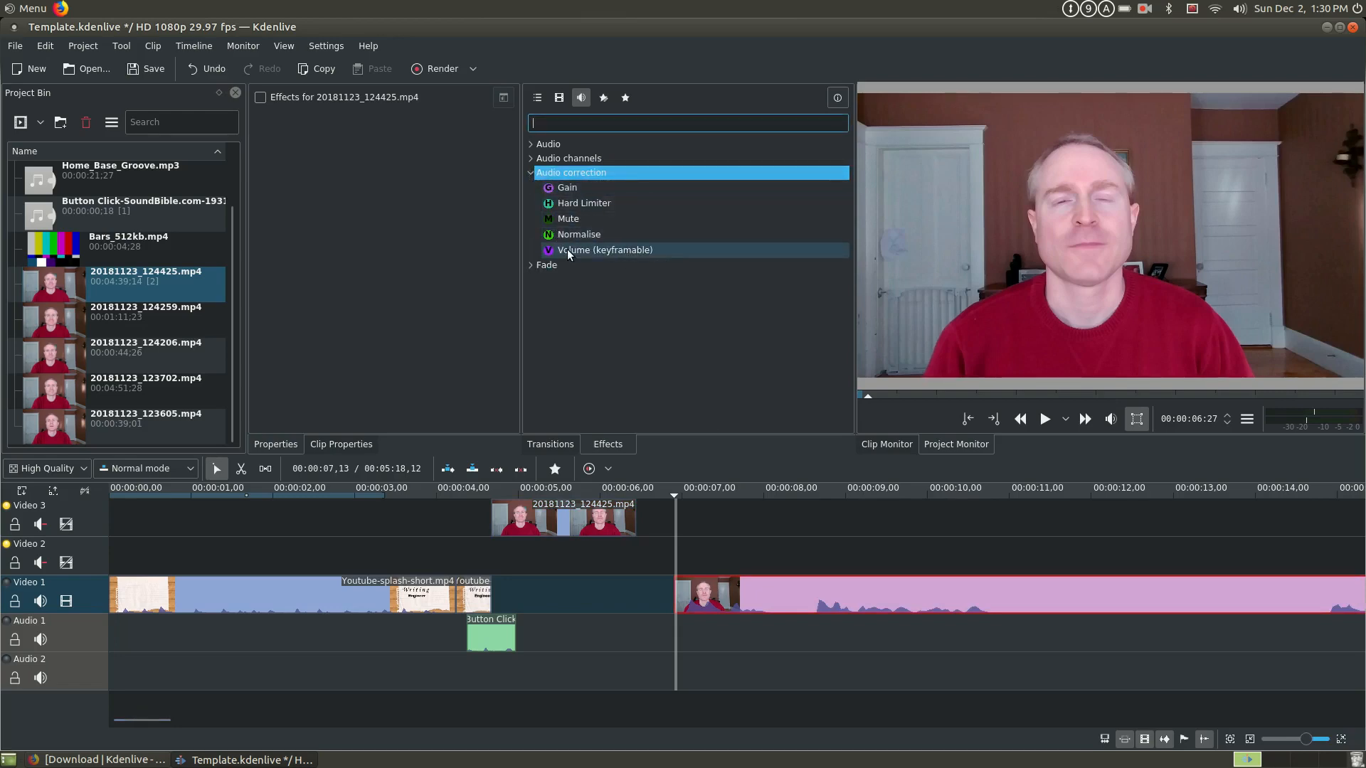
{"action": "left_click", "coordinate": [560, 97]}
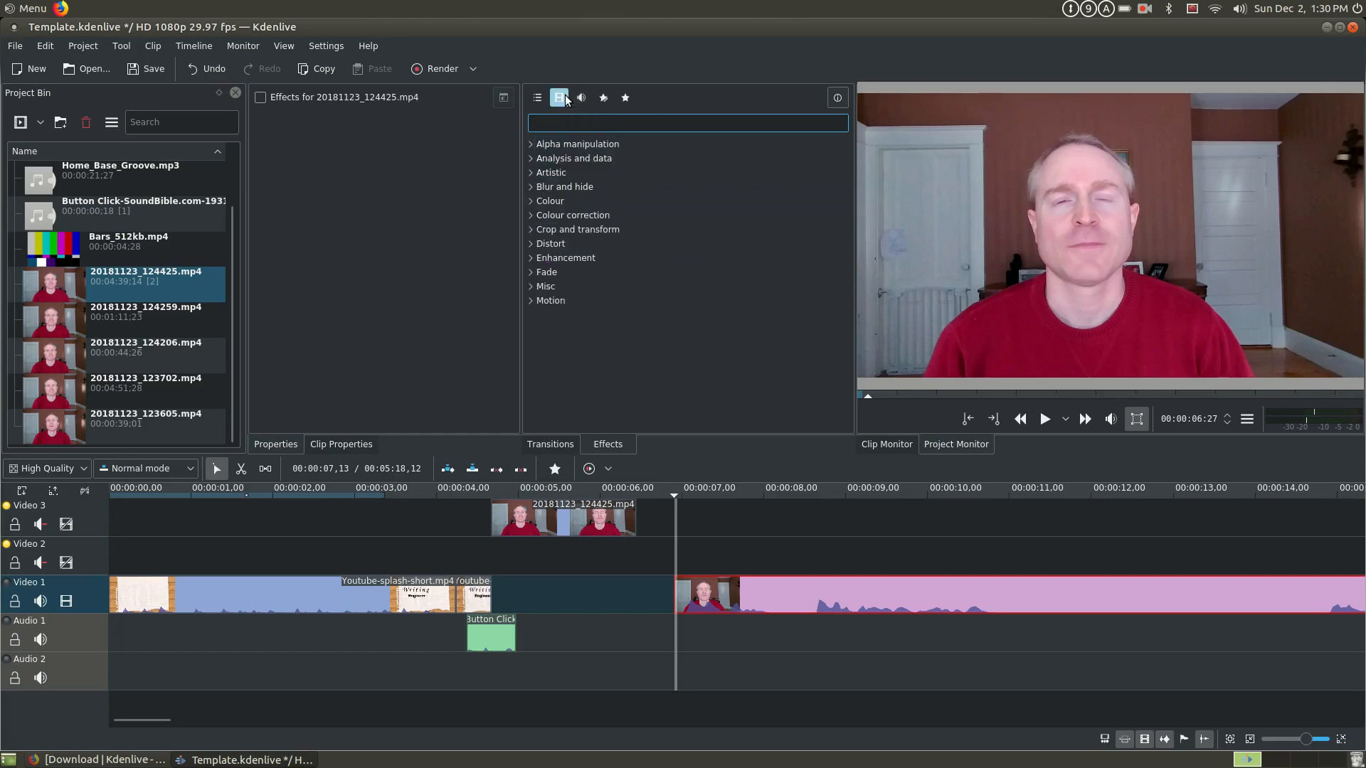
{"action": "left_click", "coordinate": [537, 273]}
{"action": "left_click", "coordinate": [531, 272]}
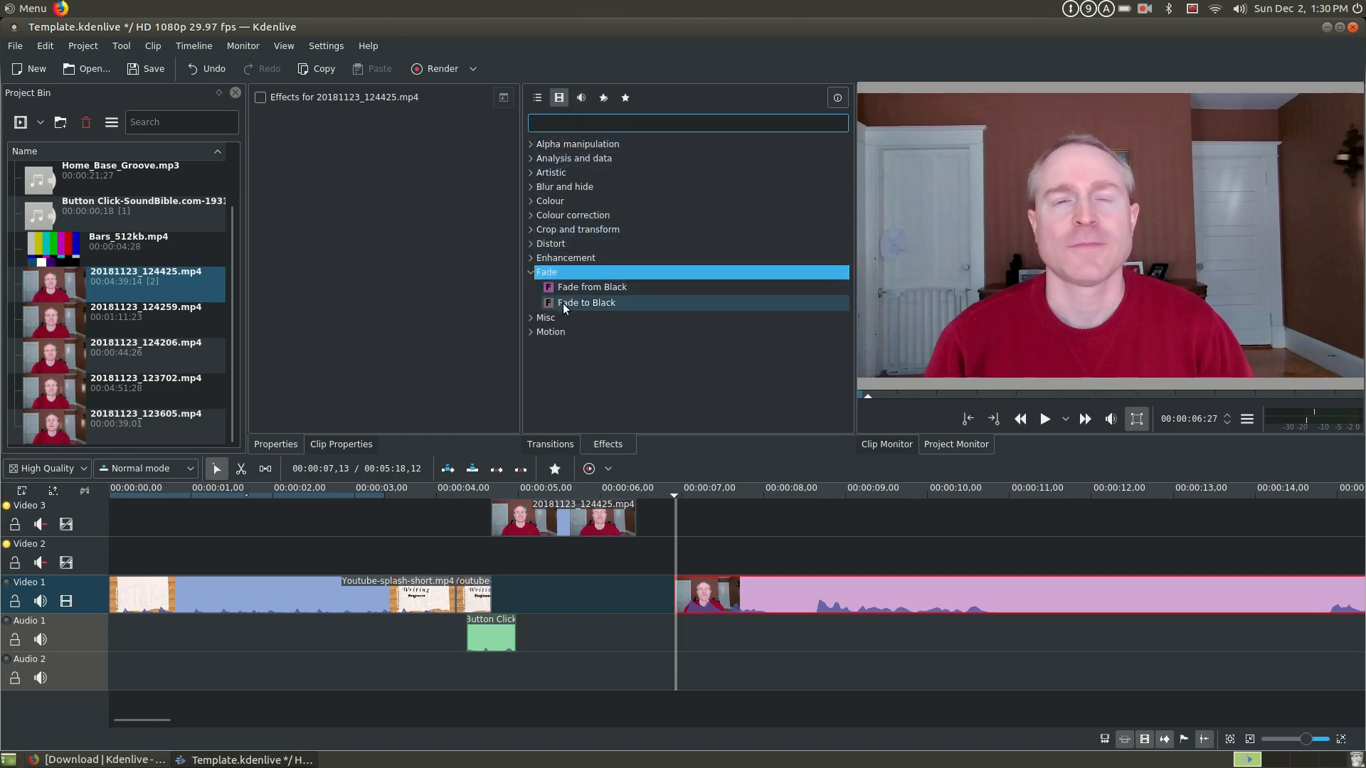
{"action": "left_click", "coordinate": [603, 289]}
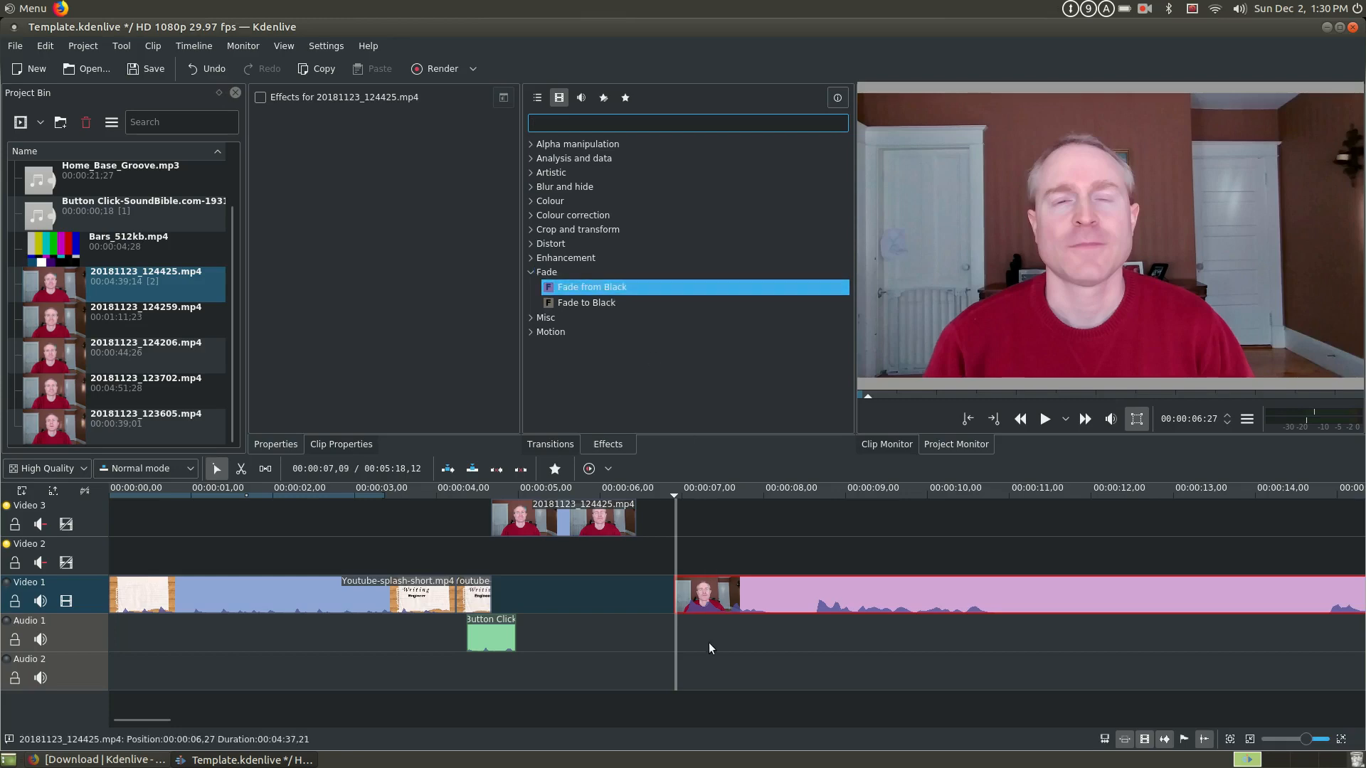
{"action": "left_click", "coordinate": [703, 599]}
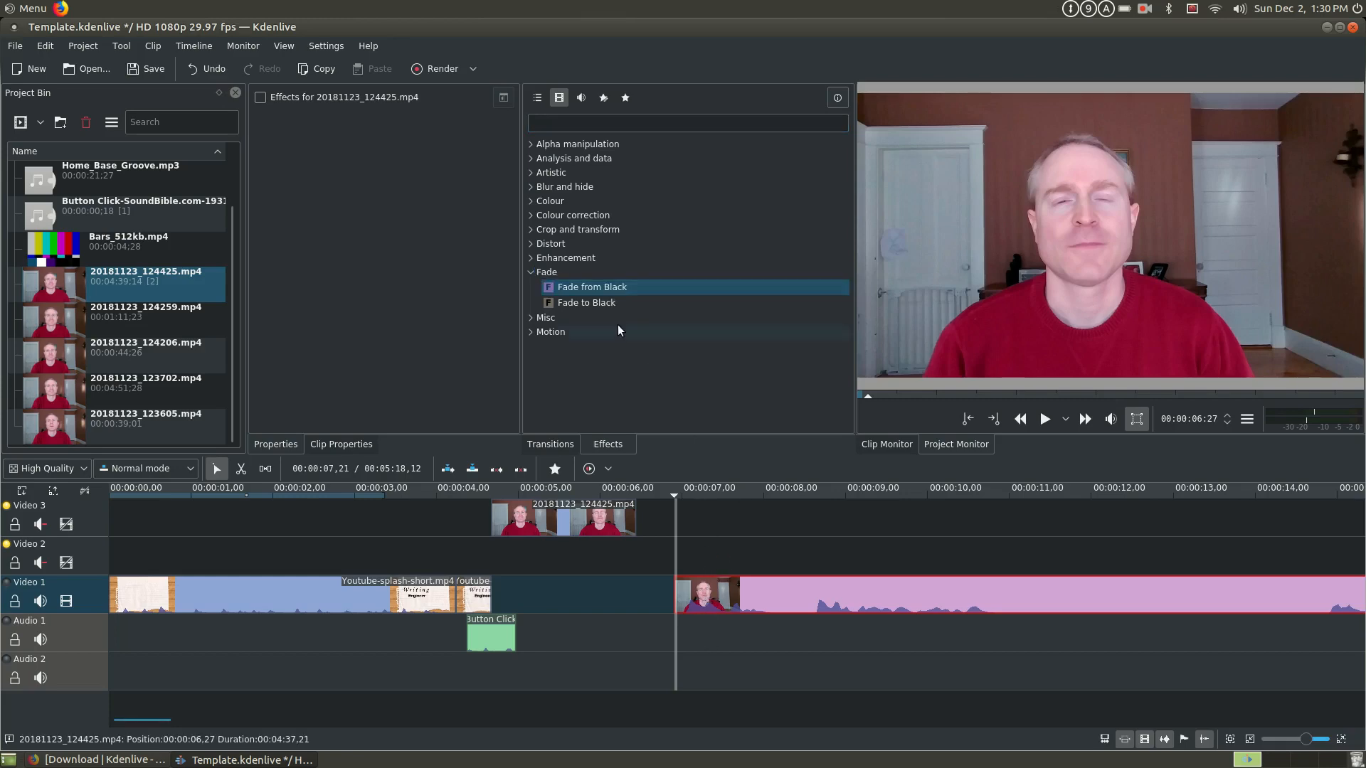
{"action": "double_click", "coordinate": [608, 286]}
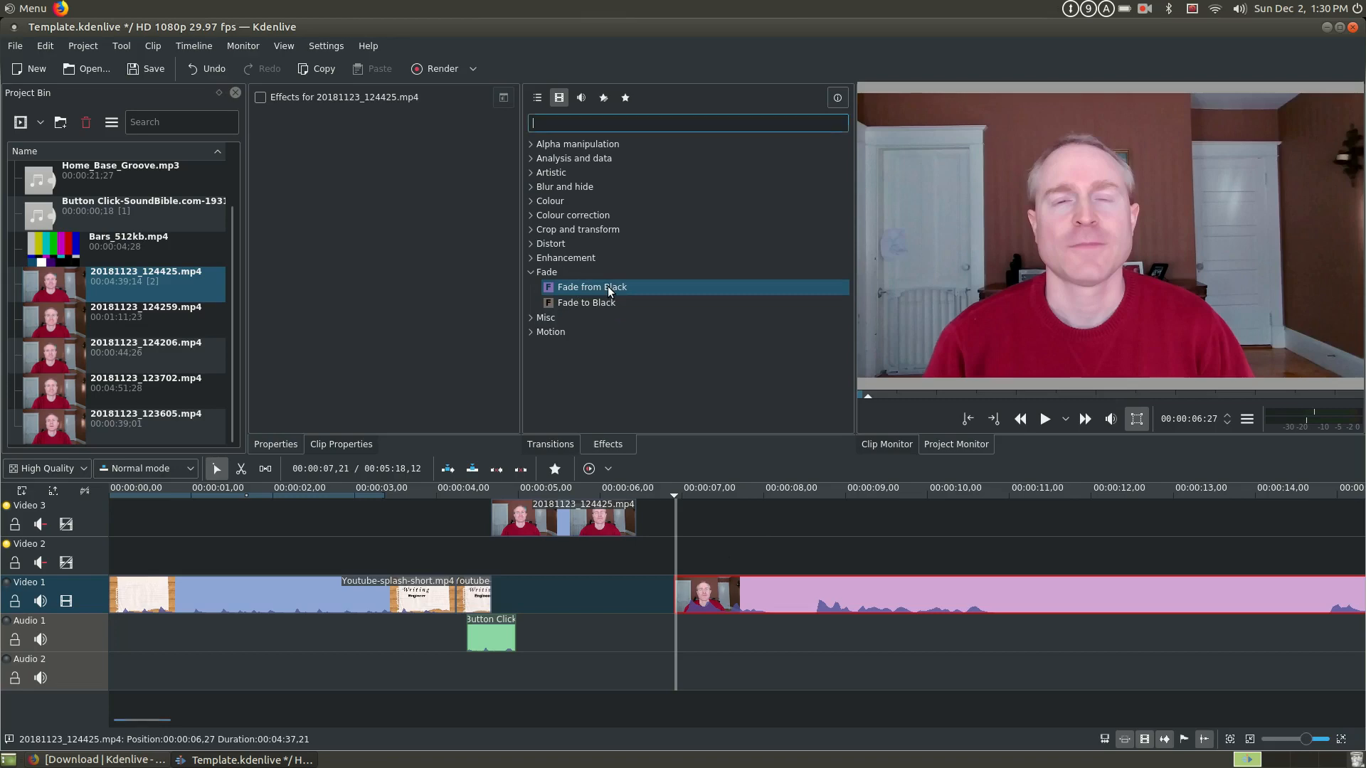
- Play back the fade-in at the start of the clip, then remove the Fade from Black effect
{"action": "left_click", "coordinate": [1044, 419]}
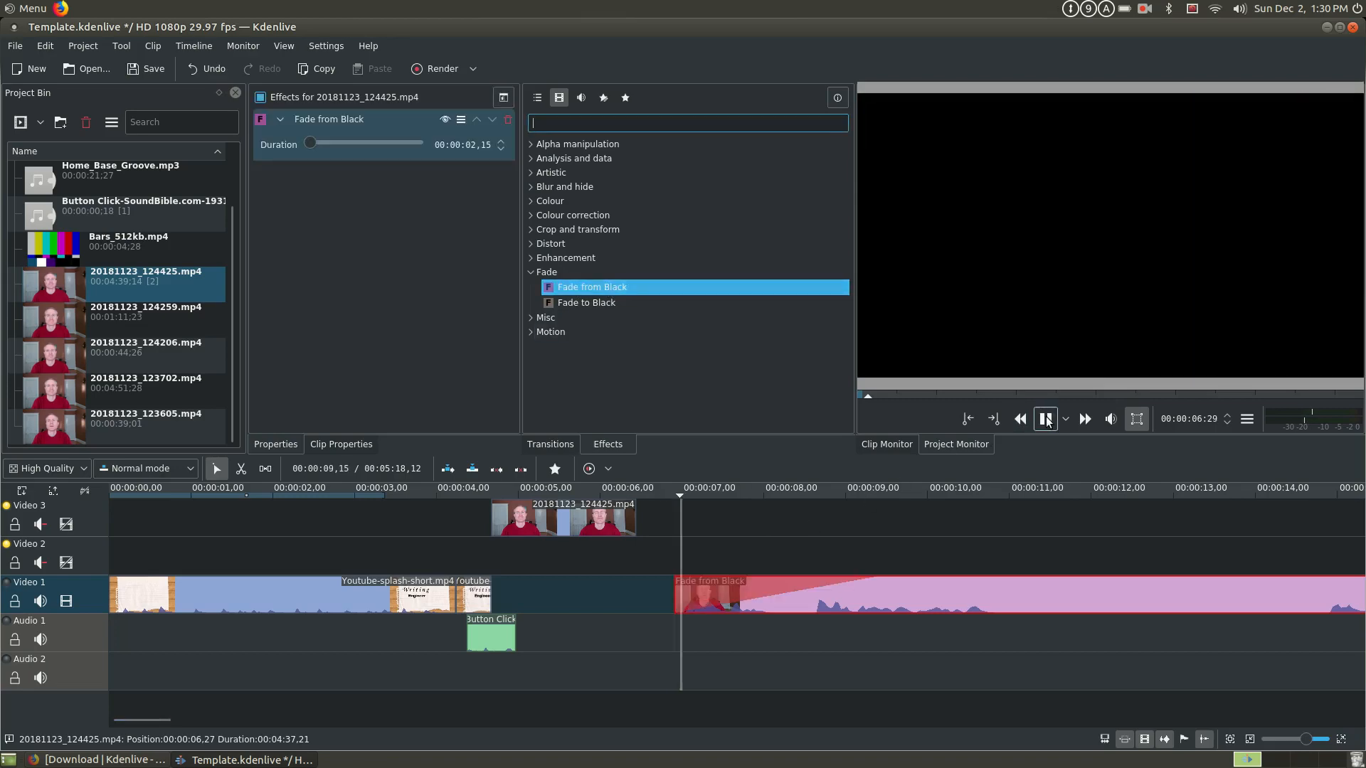
{"action": "left_click", "coordinate": [1045, 420]}
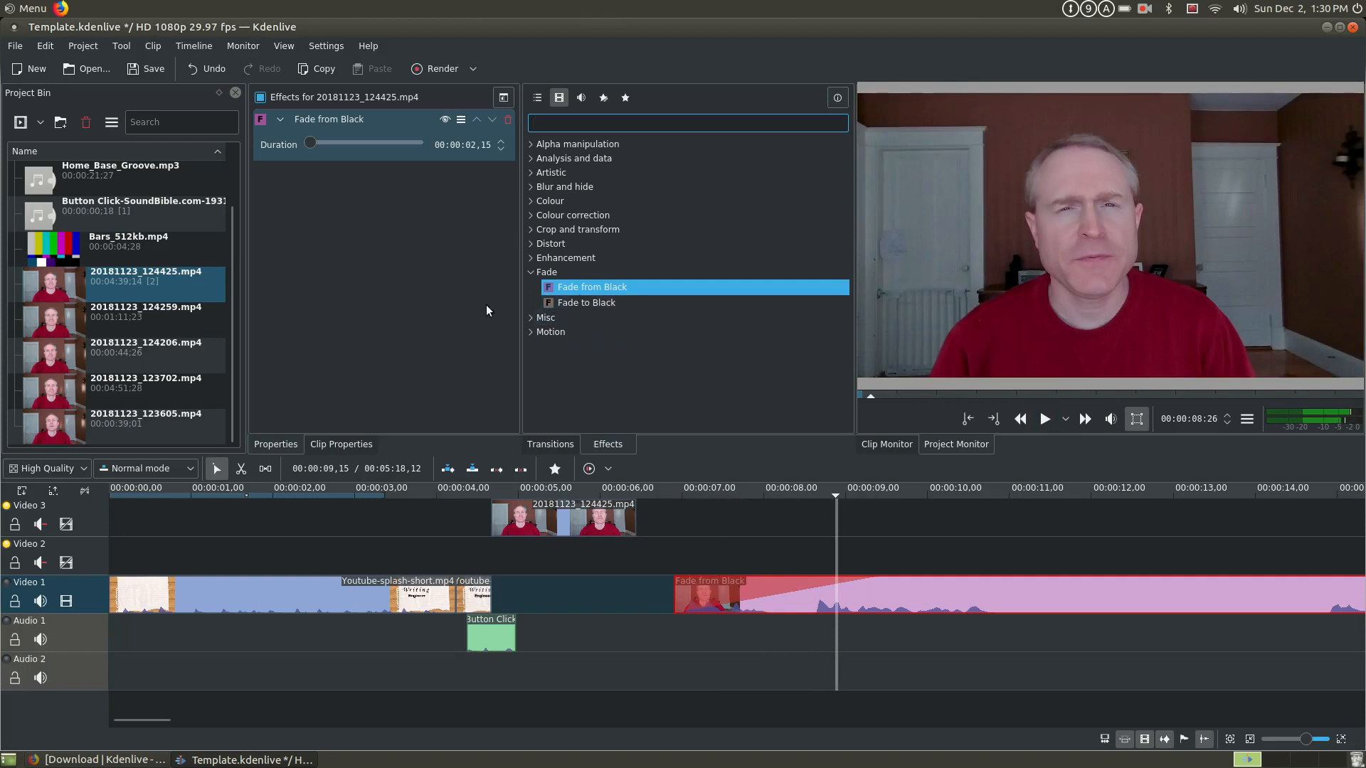
{"action": "left_click", "coordinate": [508, 120]}
- Move the trimmed clip on Video 1 earlier so it starts at 00:00:04,29, shortly after the intro
{"action": "left_click_drag", "start_coordinate": [958, 590], "coordinate": [853, 580]}
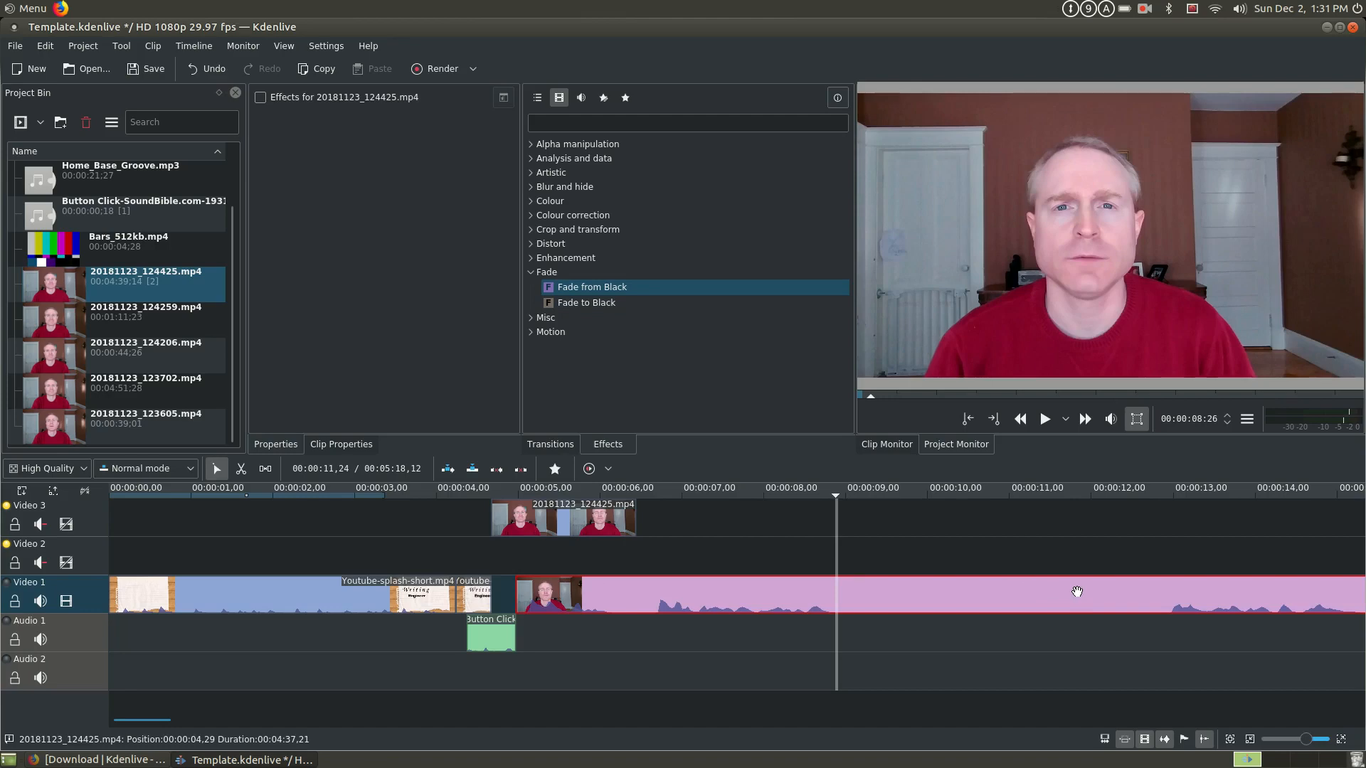
{"action": "scroll", "coordinate": [1078, 592], "scroll_direction": "up", "scroll_amount": 1}
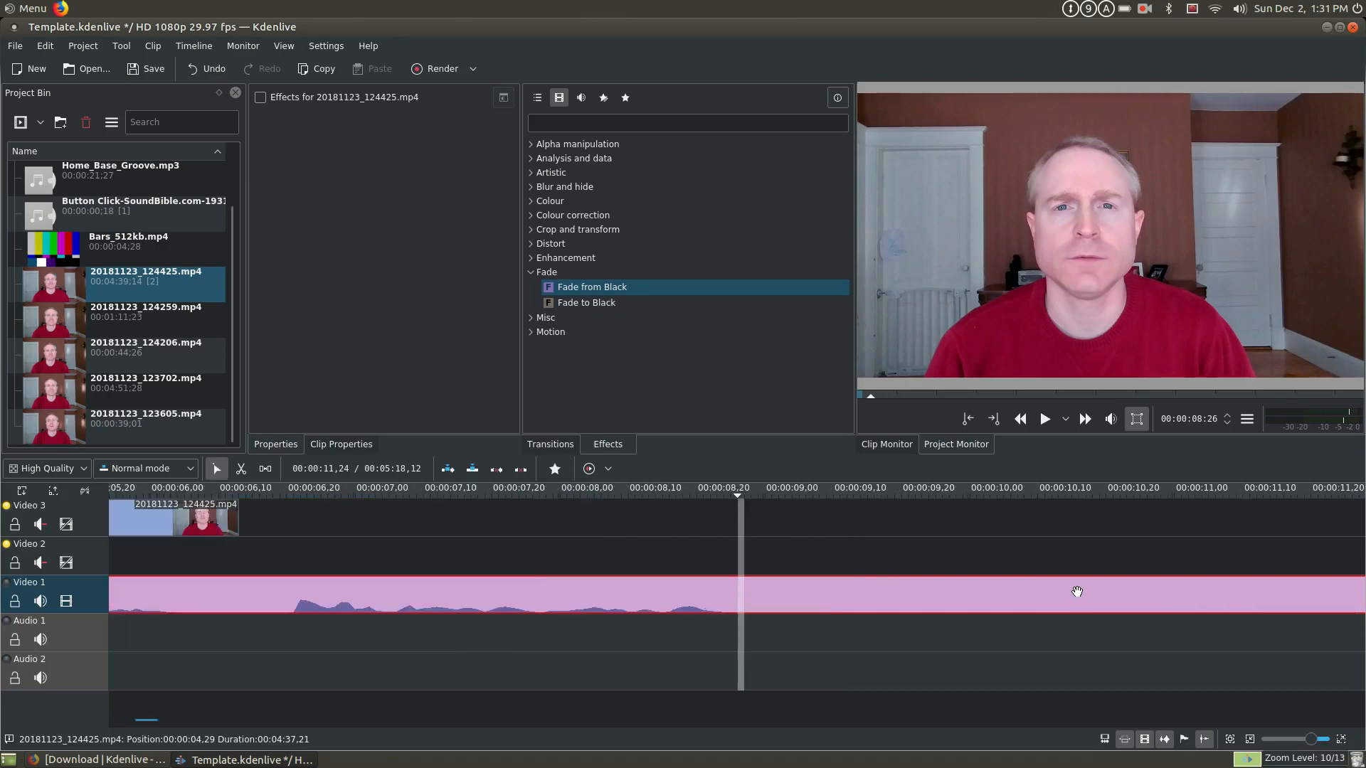
{"action": "scroll", "coordinate": [1077, 591], "scroll_direction": "down", "scroll_amount": 3}
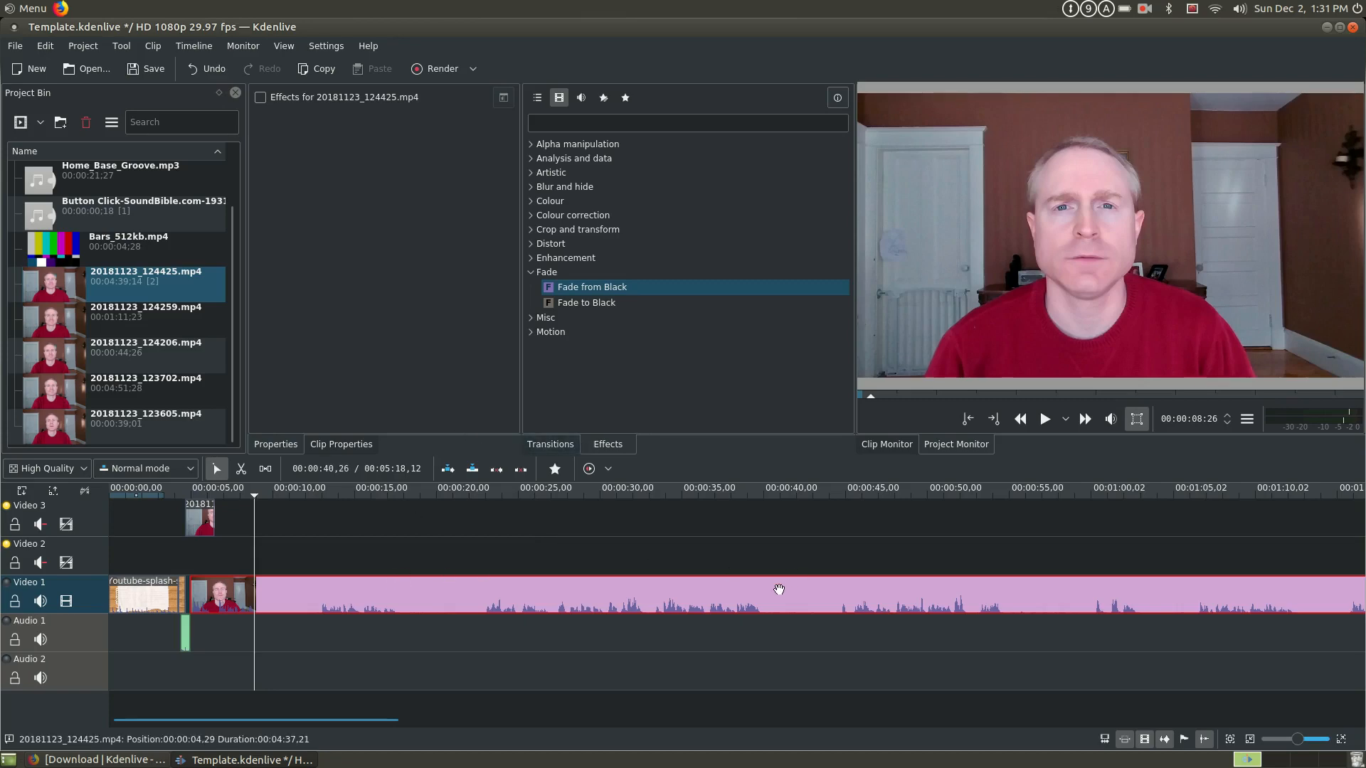
- Cut the Video 1 clip at 00:01:48:27 and 00:02:06:20, and move the piece between the cuts up to Video 3
{"action": "scroll", "coordinate": [779, 589], "scroll_direction": "down", "scroll_amount": 2}
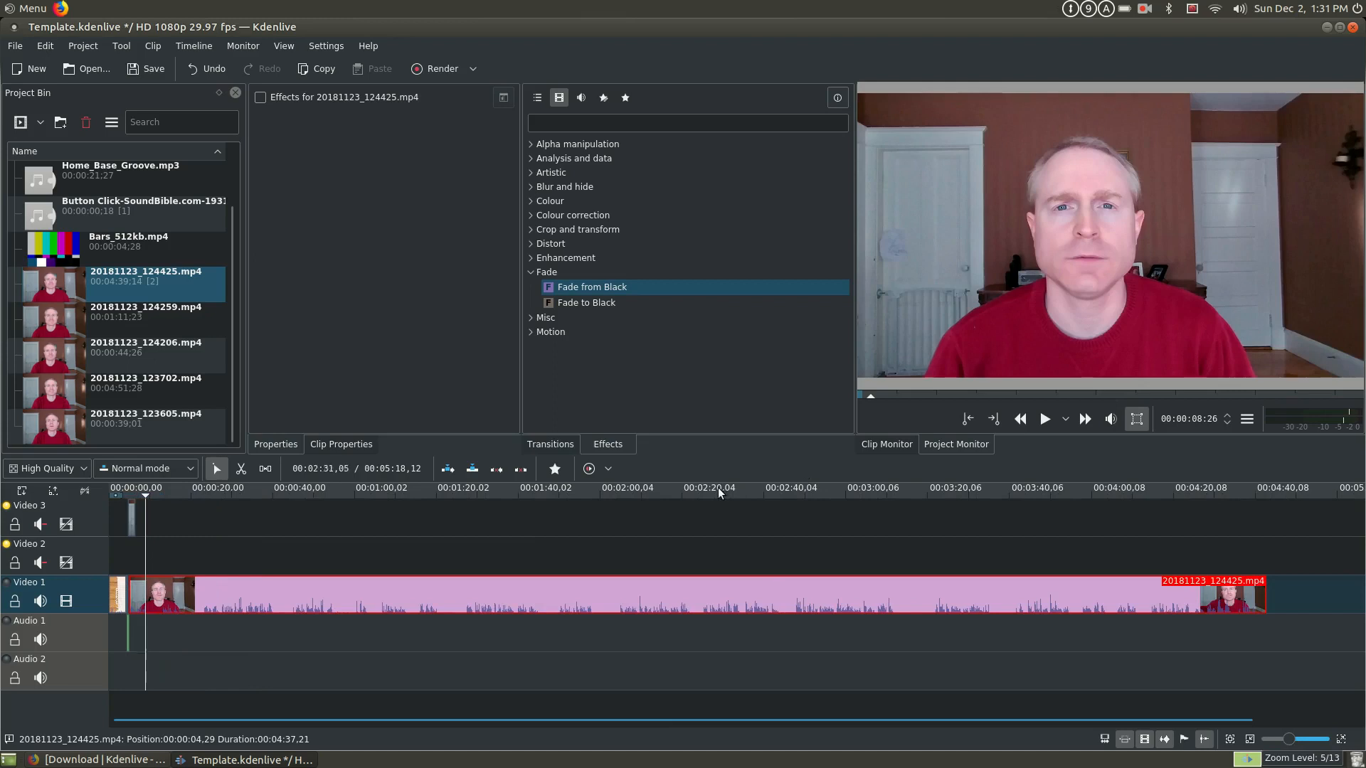
{"action": "left_click", "coordinate": [555, 567]}
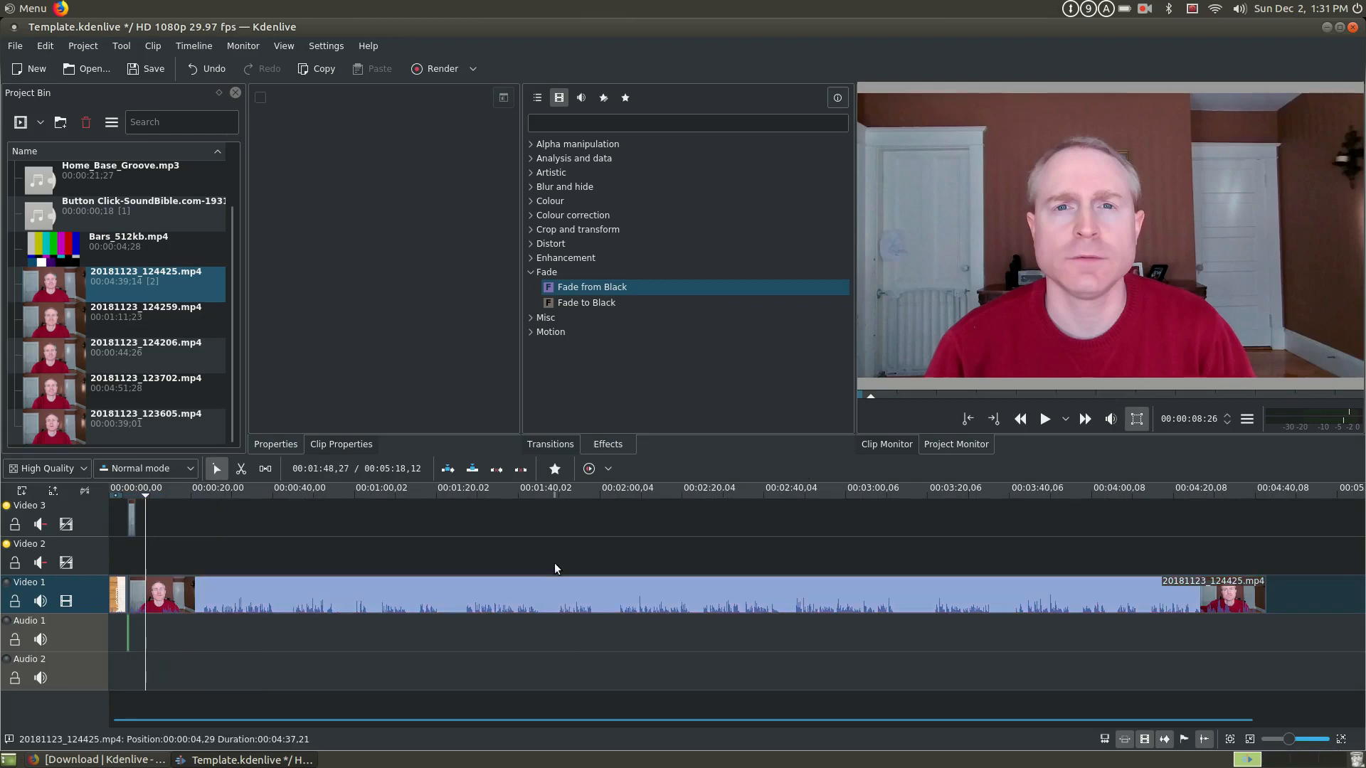
{"action": "left_click", "coordinate": [554, 566]}
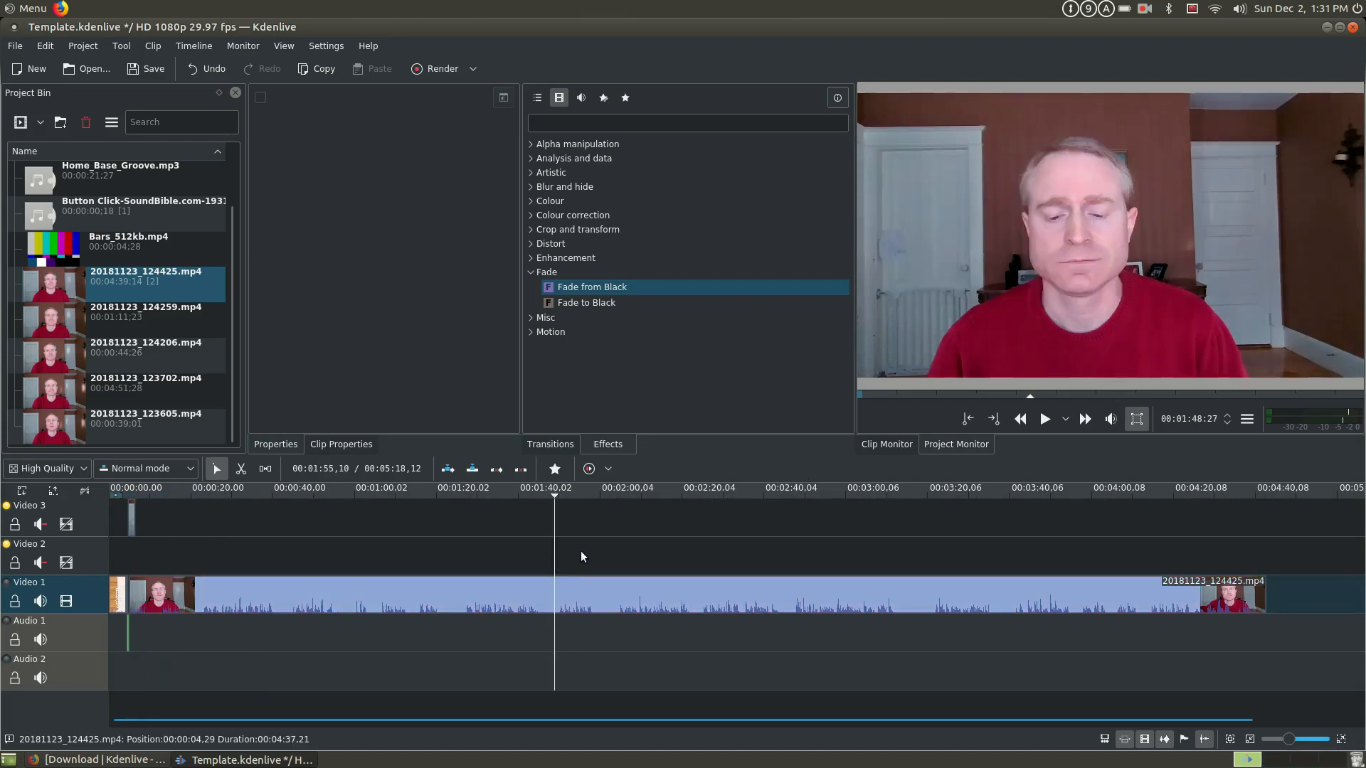
{"action": "key", "text": "shift+r"}
{"action": "left_click", "coordinate": [628, 551]}
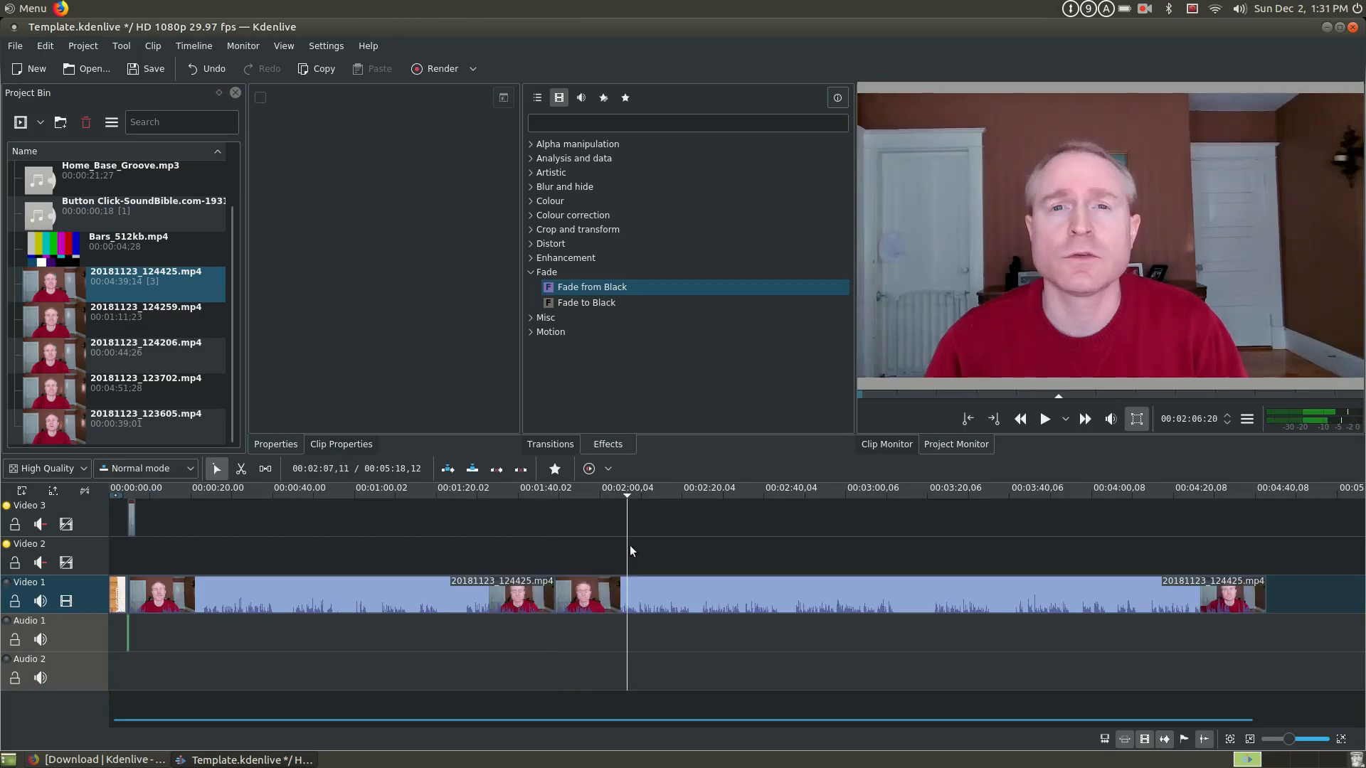
{"action": "key", "text": "shift+r"}
{"action": "left_click_drag", "start_coordinate": [601, 596], "coordinate": [601, 520]}
- Cut the last Video 1 segment at 00:03:12:22 and 00:03:30:13, and lift the piece between the cuts to Video 3
{"action": "left_click", "coordinate": [898, 548]}
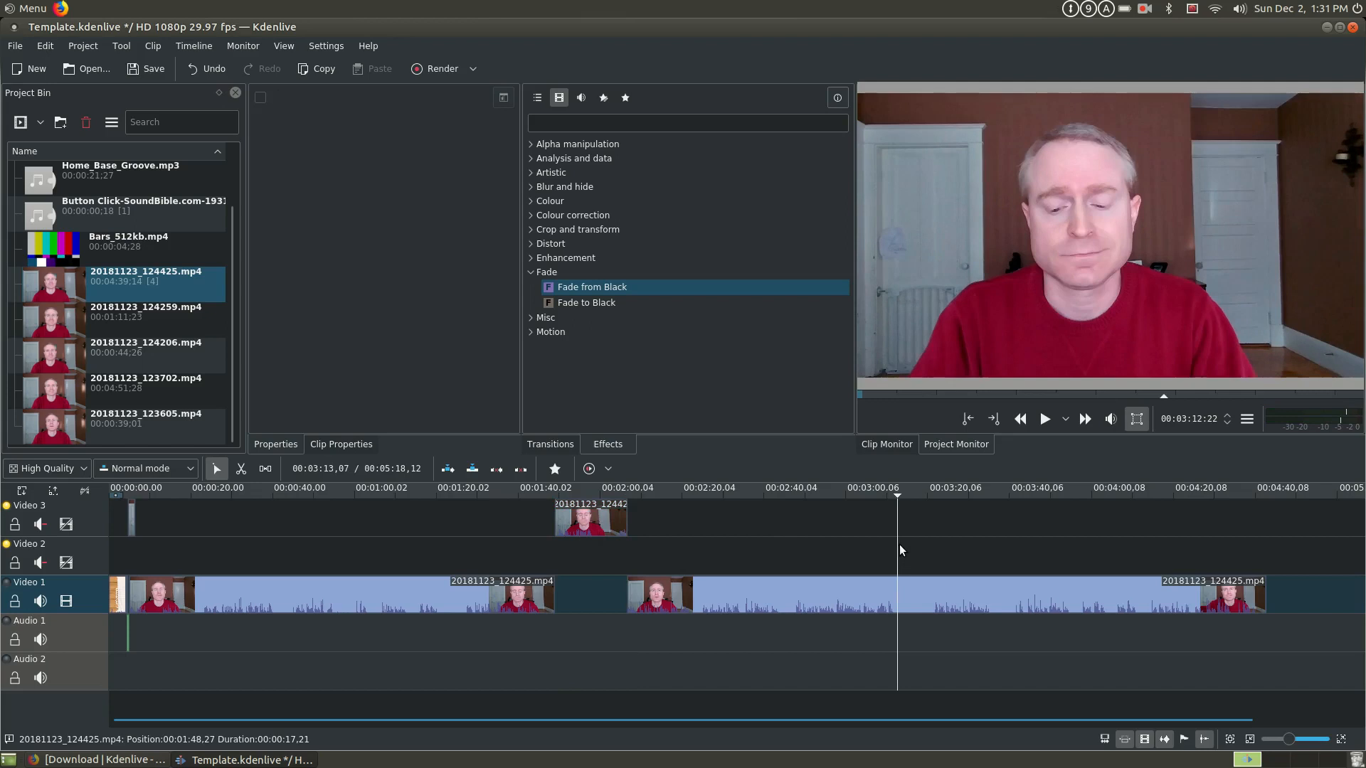
{"action": "key", "text": "shift+r"}
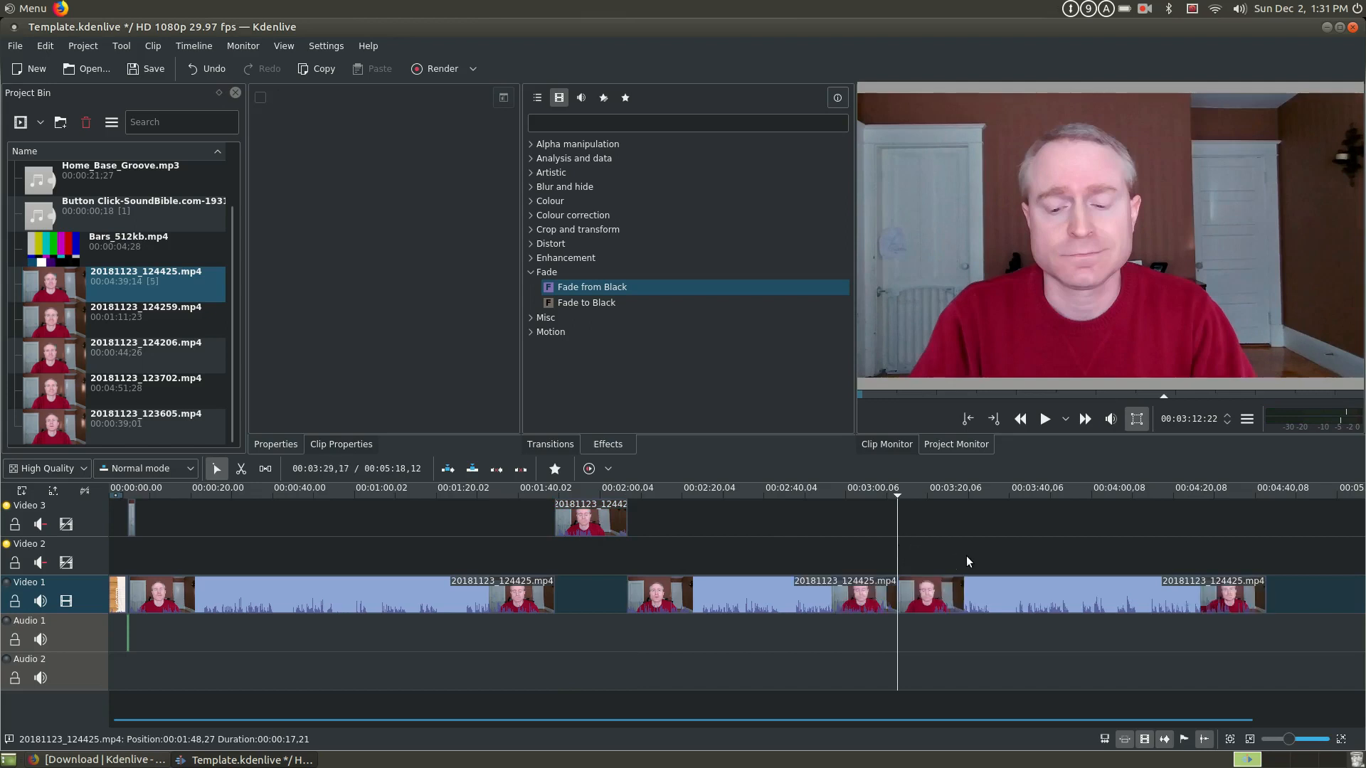
{"action": "left_click", "coordinate": [970, 553]}
{"action": "key", "text": "shift+r"}
{"action": "left_click_drag", "start_coordinate": [933, 597], "coordinate": [929, 519]}
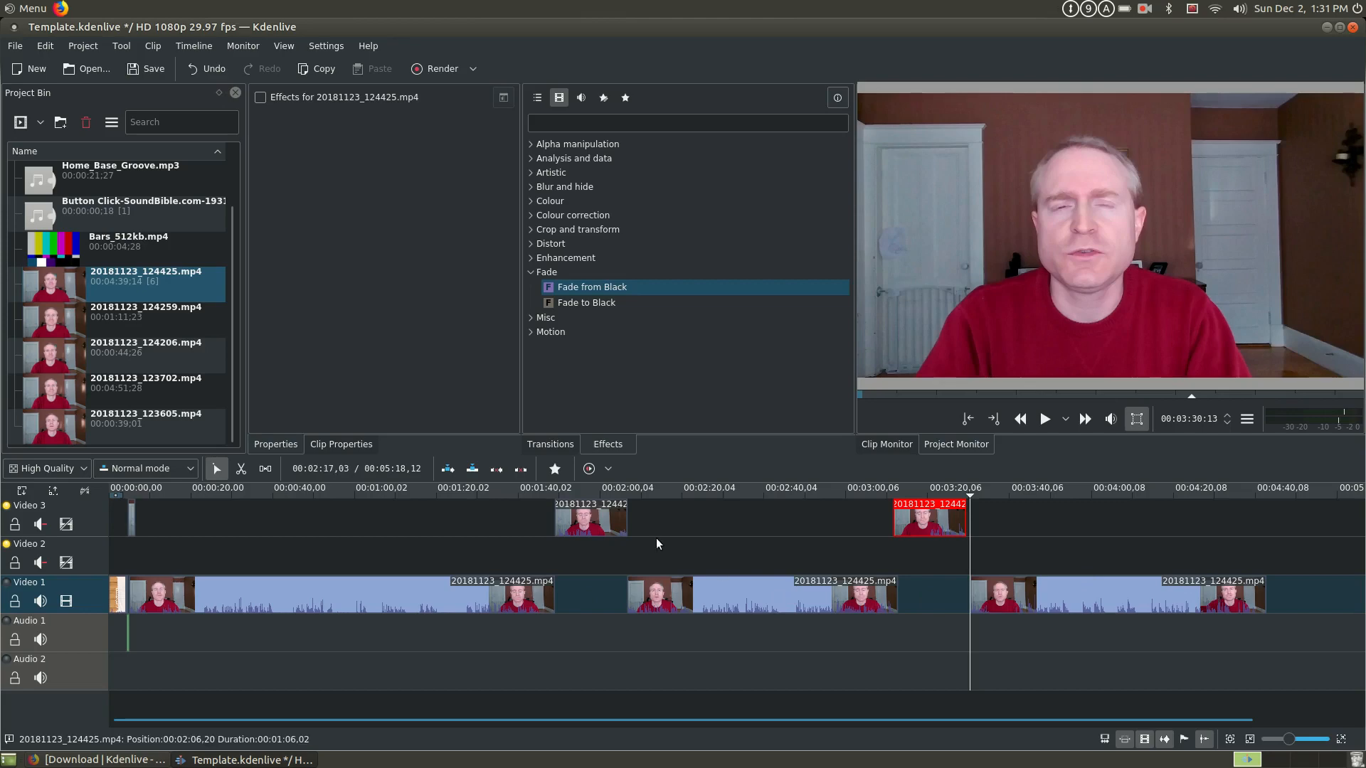
- Close both gaps on Video 1 by moving the last two segments against the end of the segment before each
{"action": "left_click_drag", "start_coordinate": [797, 597], "coordinate": [728, 595]}
{"action": "left_click_drag", "start_coordinate": [1126, 595], "coordinate": [980, 595]}
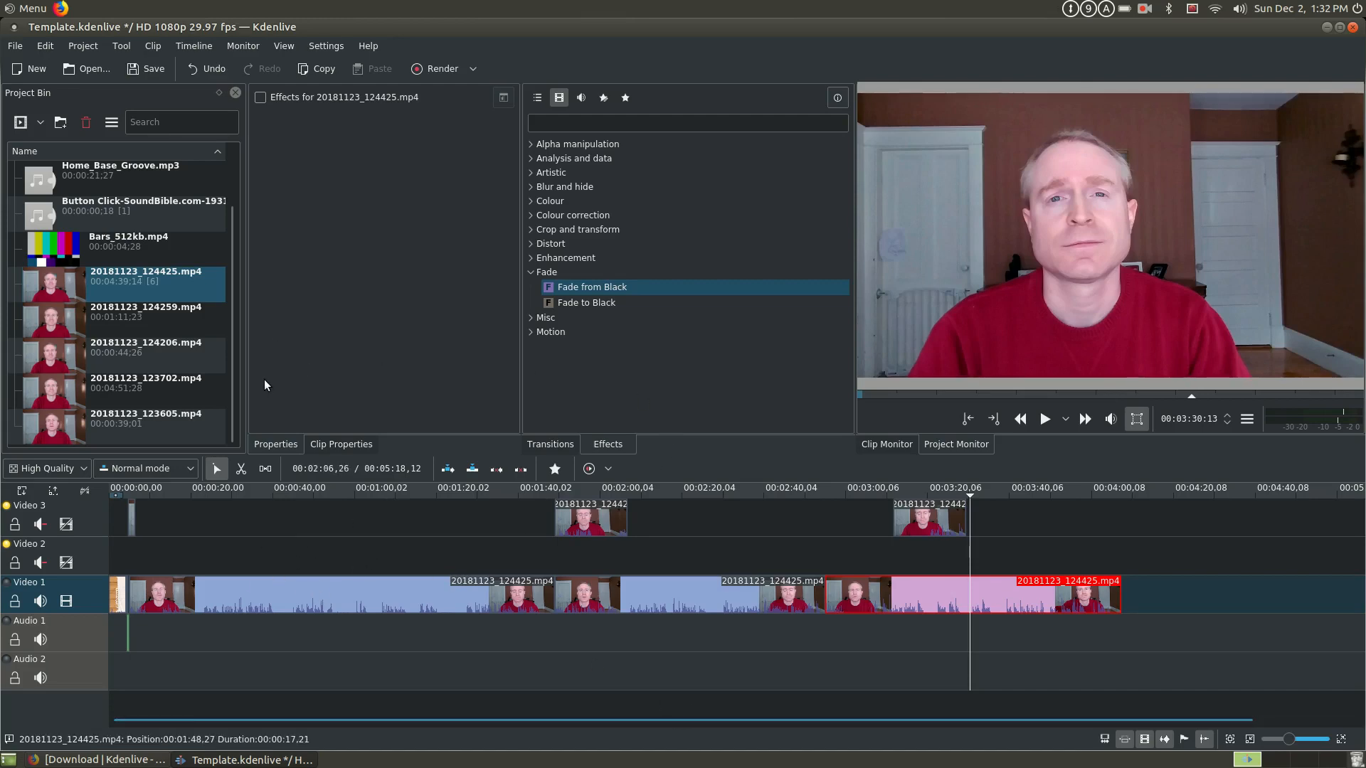
- Place Home_Base_Groove.mp3 on Audio 1 beneath the beginning of the first talking clip and select it in the timeline
{"action": "left_click", "coordinate": [129, 186]}
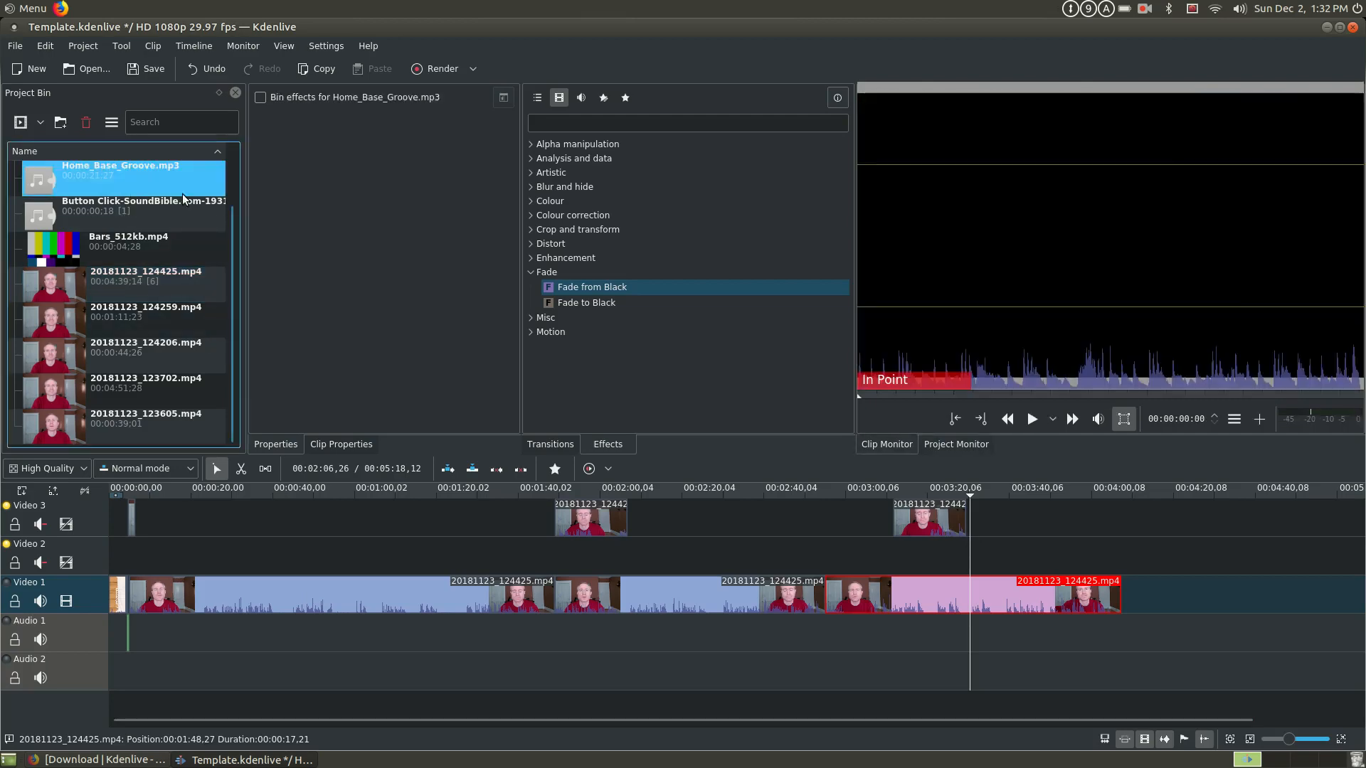
{"action": "left_click_drag", "start_coordinate": [130, 178], "coordinate": [136, 651]}
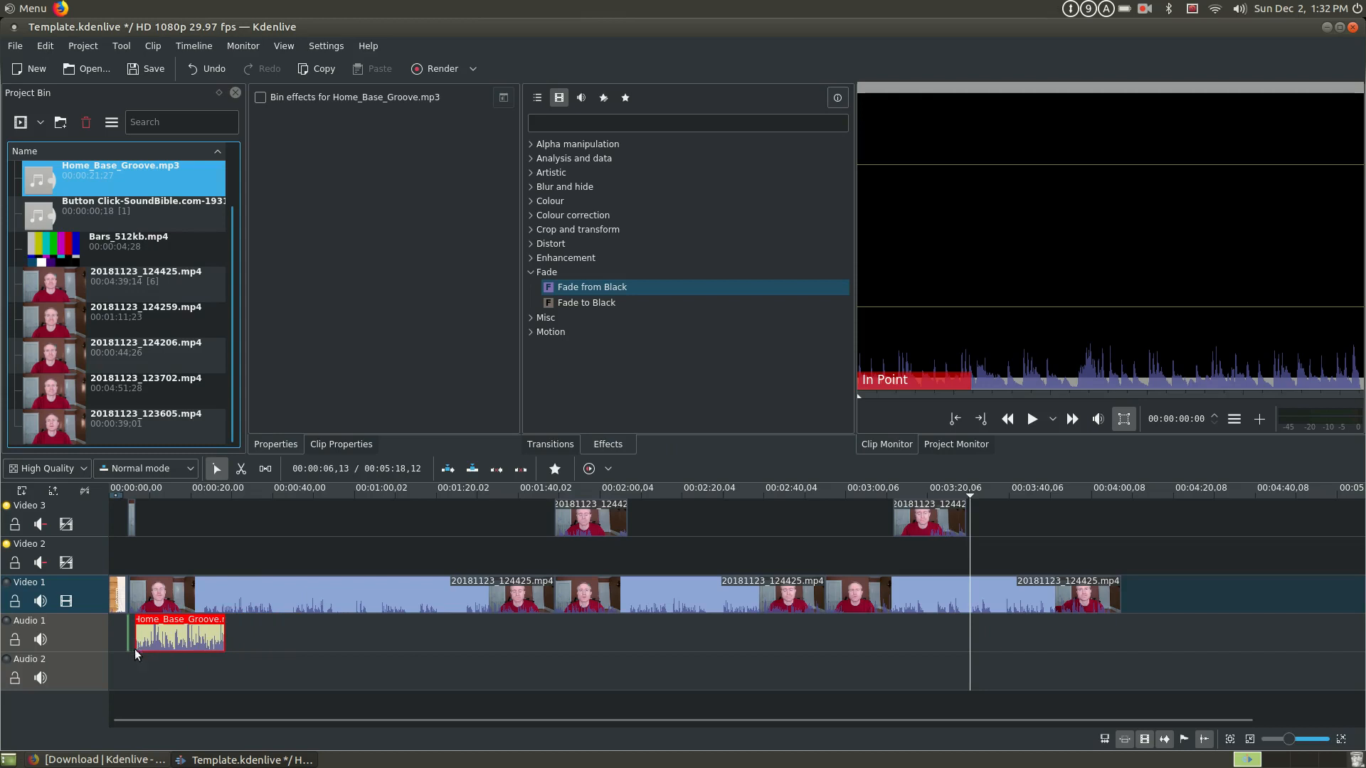
{"action": "left_click", "coordinate": [202, 638]}
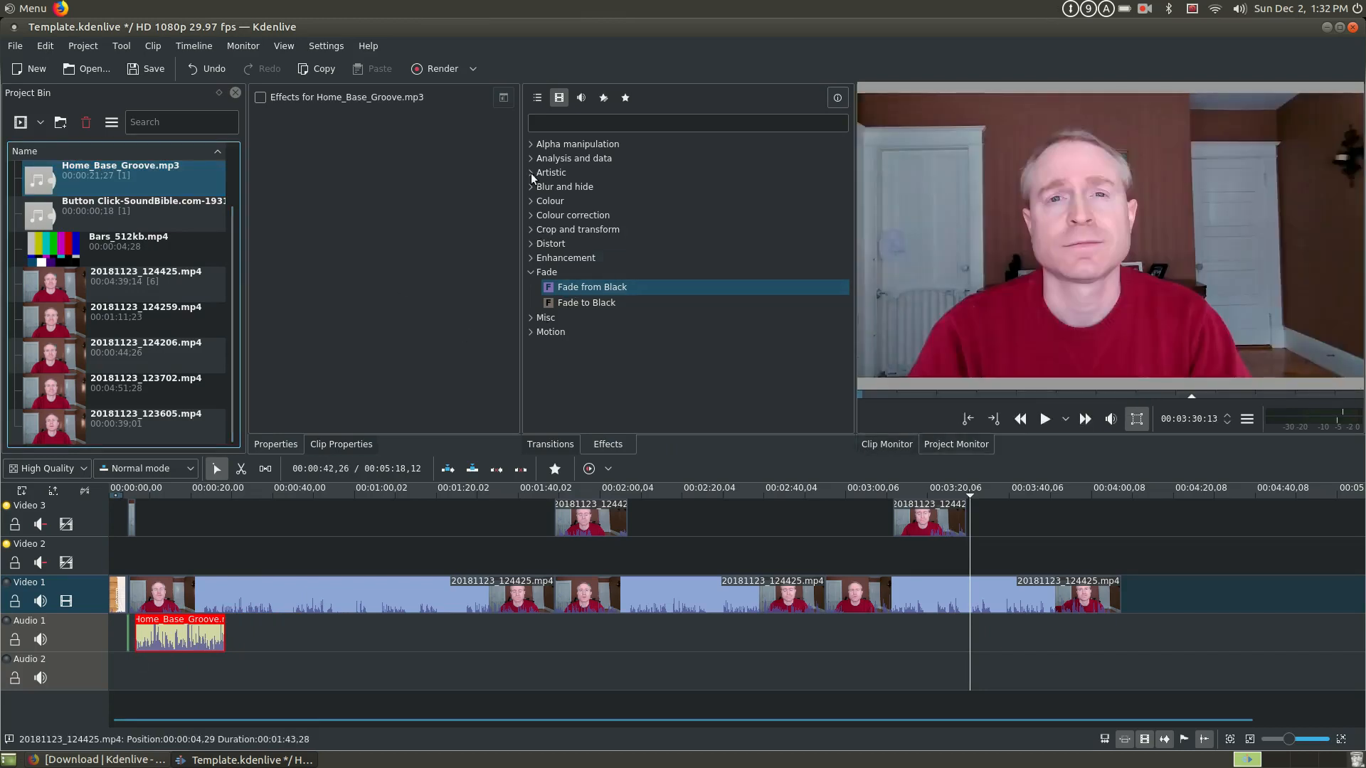
- Add the Volume (keyframable) audio effect to the Home_Base_Groove.mp3 clip and set its gain to 15
{"action": "left_click", "coordinate": [581, 99]}
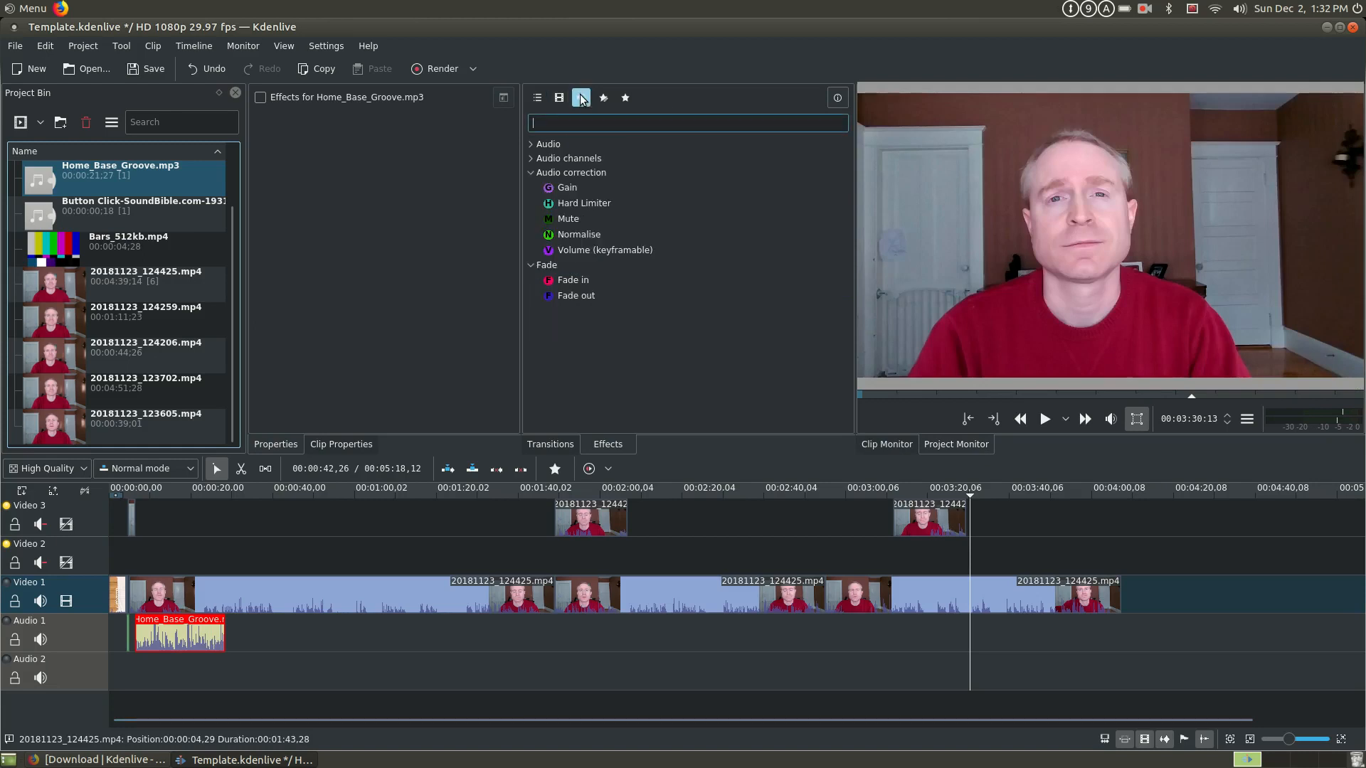
{"action": "double_click", "coordinate": [578, 250]}
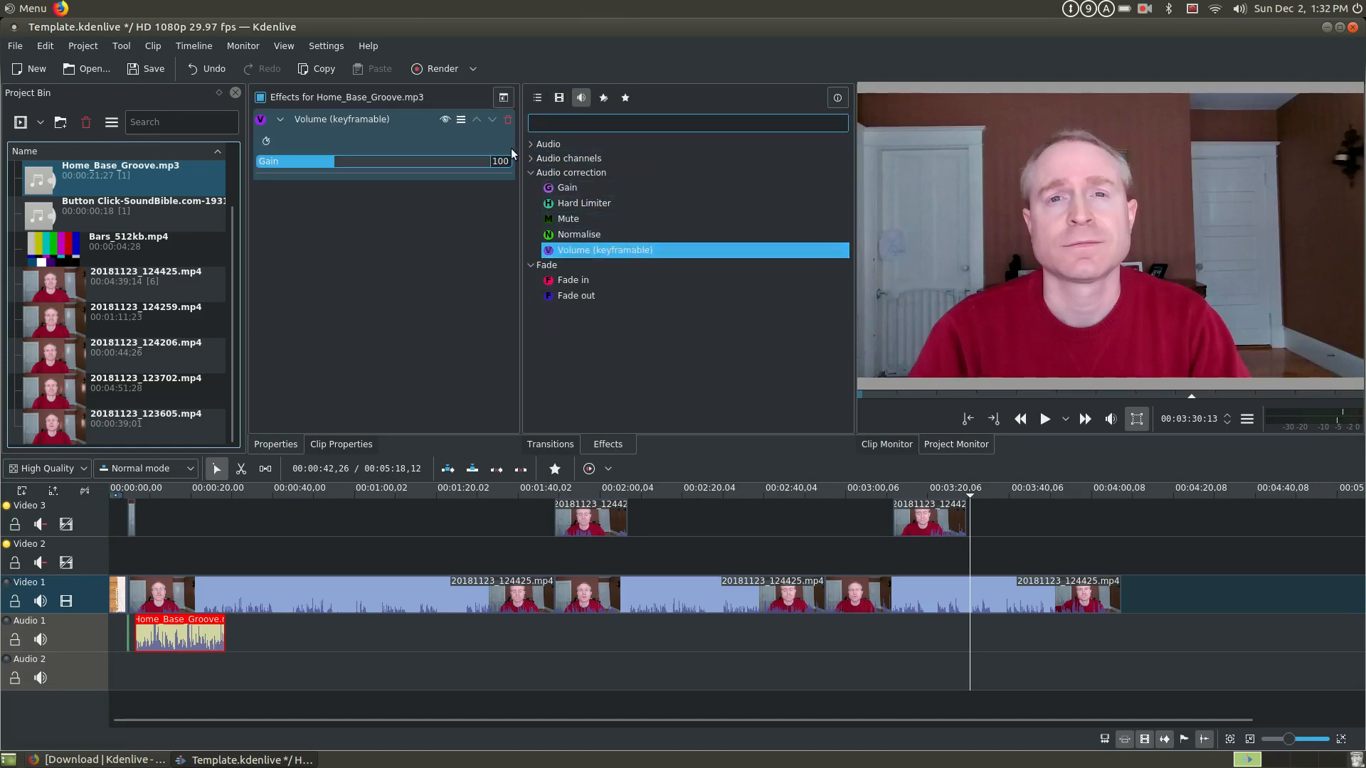
{"action": "left_click", "coordinate": [502, 162]}
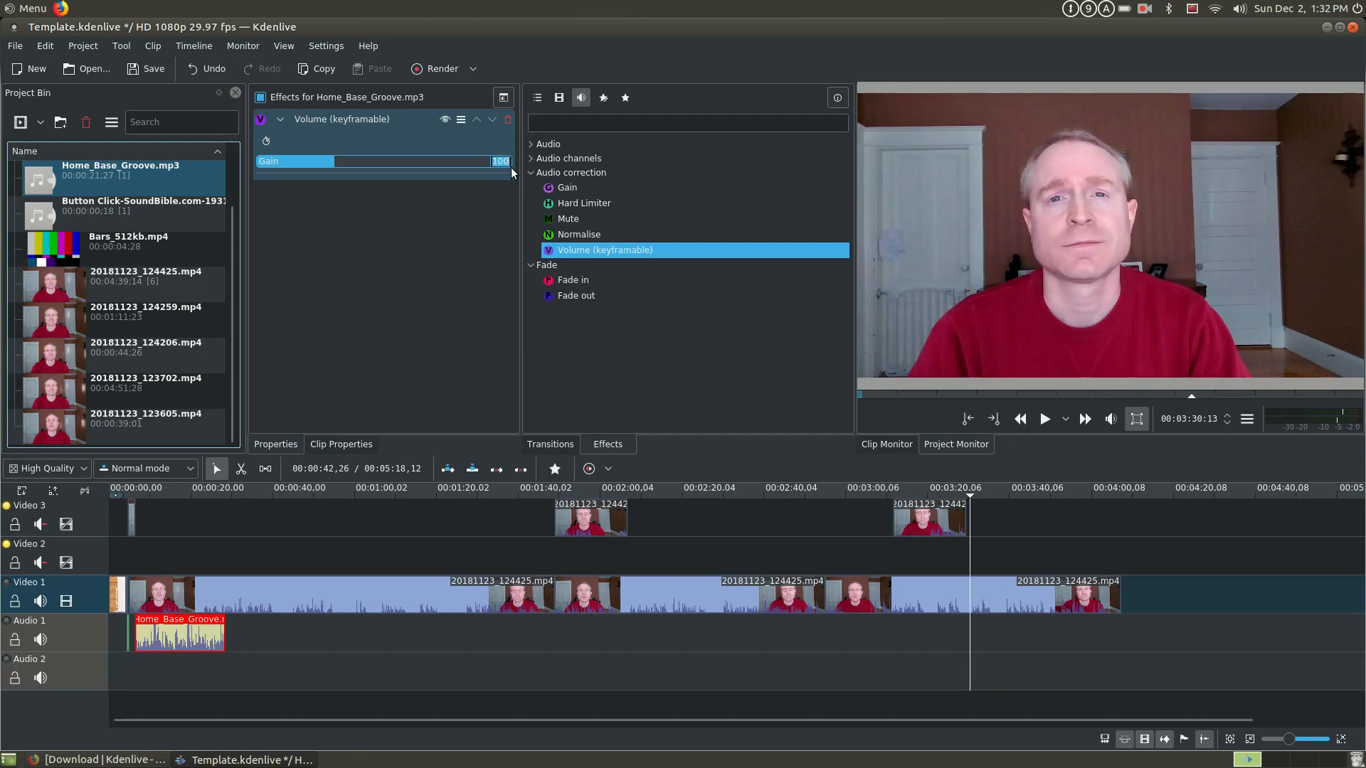
{"action": "type", "text": "15"}
{"action": "key", "text": "Return"}
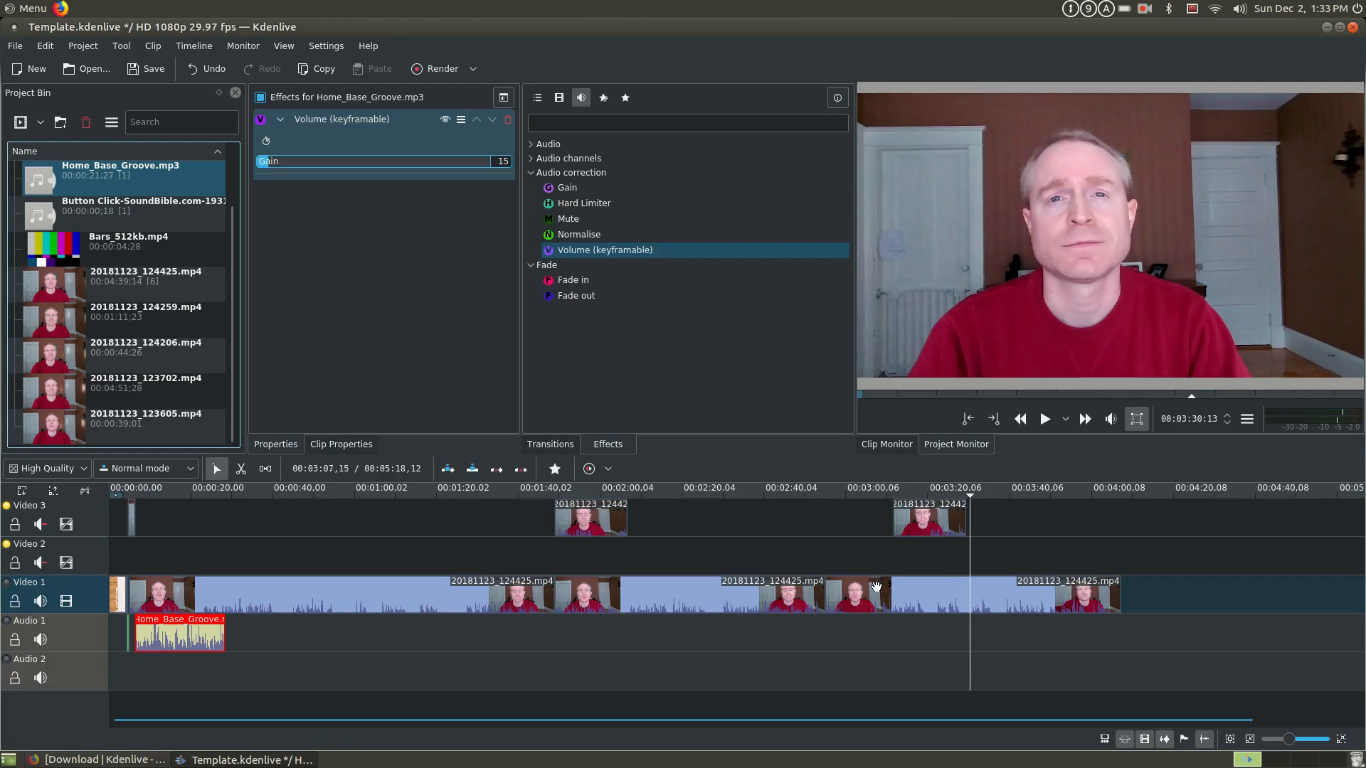
{"action": "left_click", "coordinate": [836, 589]}
{"action": "left_click", "coordinate": [711, 601]}
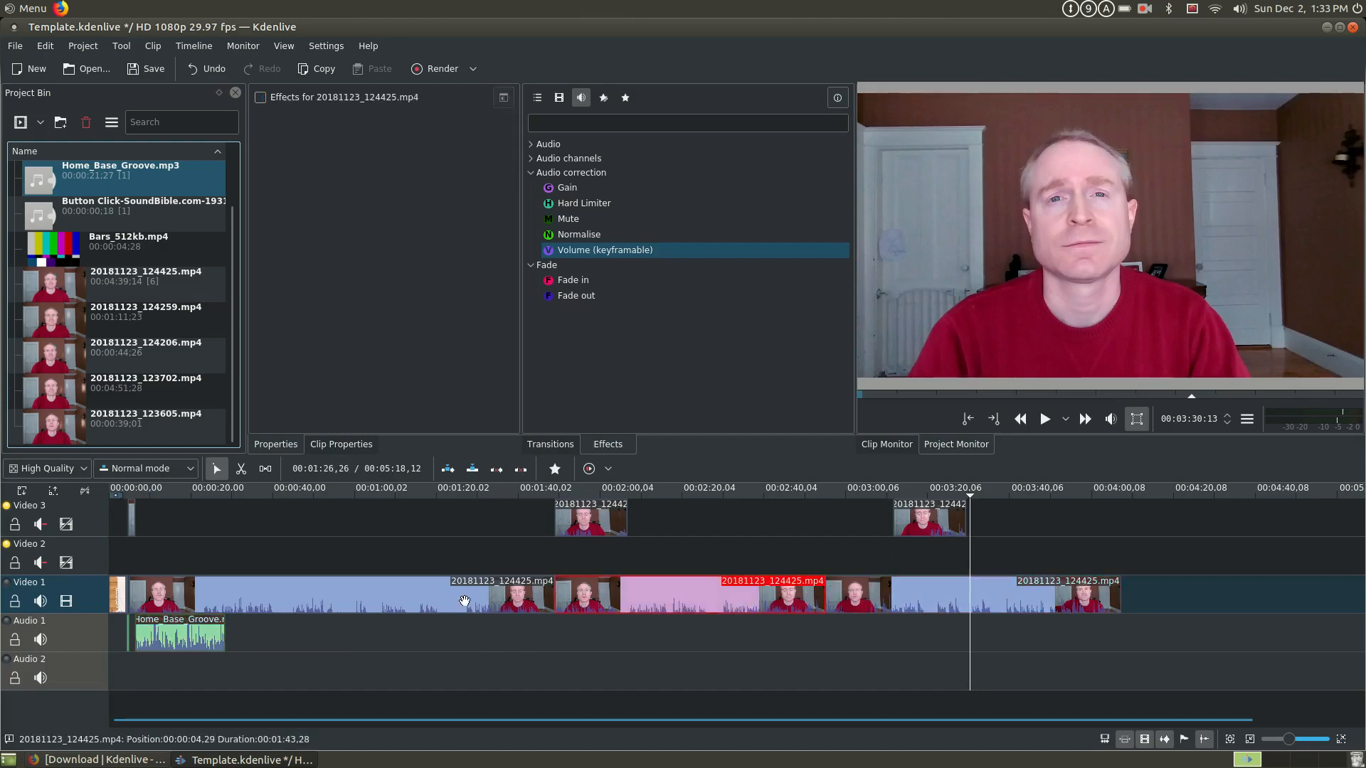
{"action": "left_click", "coordinate": [465, 601]}
{"action": "left_click", "coordinate": [619, 601]}
{"action": "left_click", "coordinate": [861, 603]}
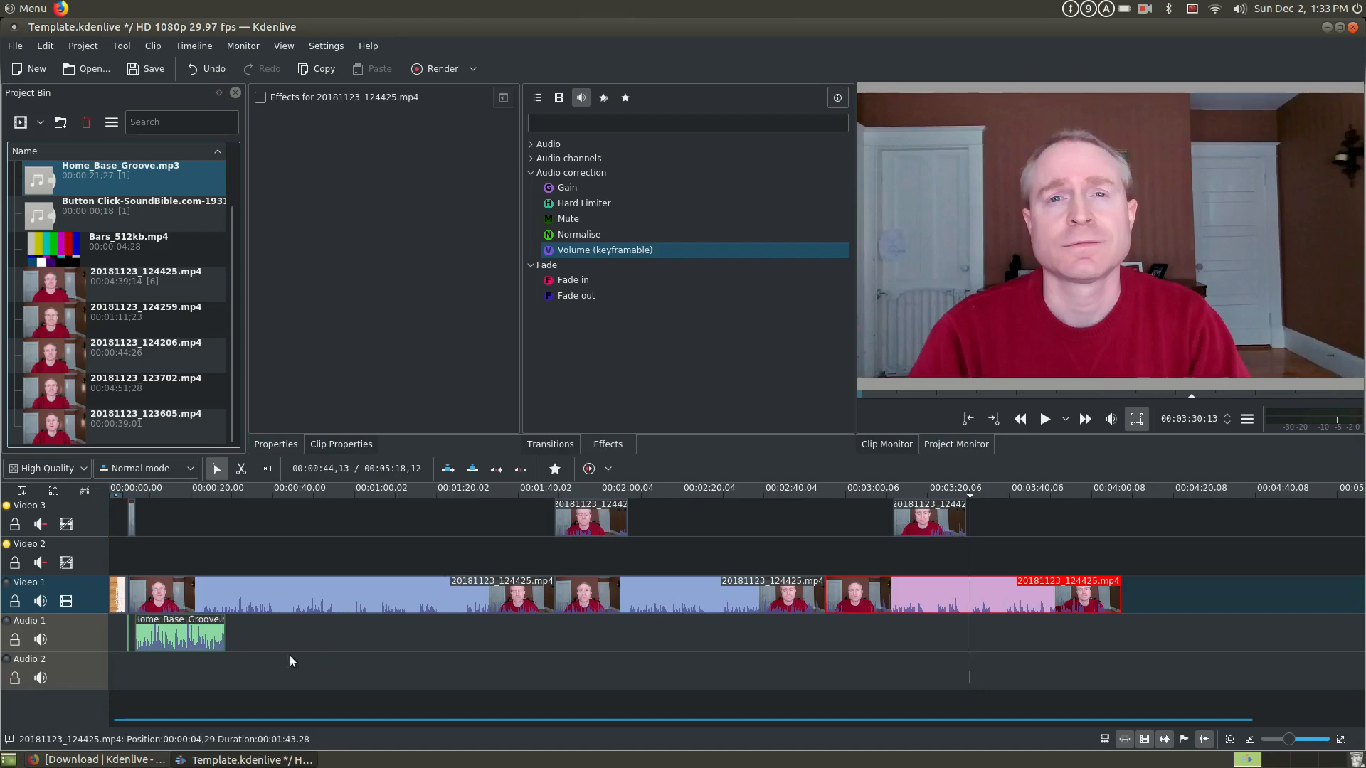
- Copy the Home_Base_Groove.mp3 clip on Audio 1 and paste a duplicate shortly after the original on the same track
{"action": "left_click", "coordinate": [200, 638]}
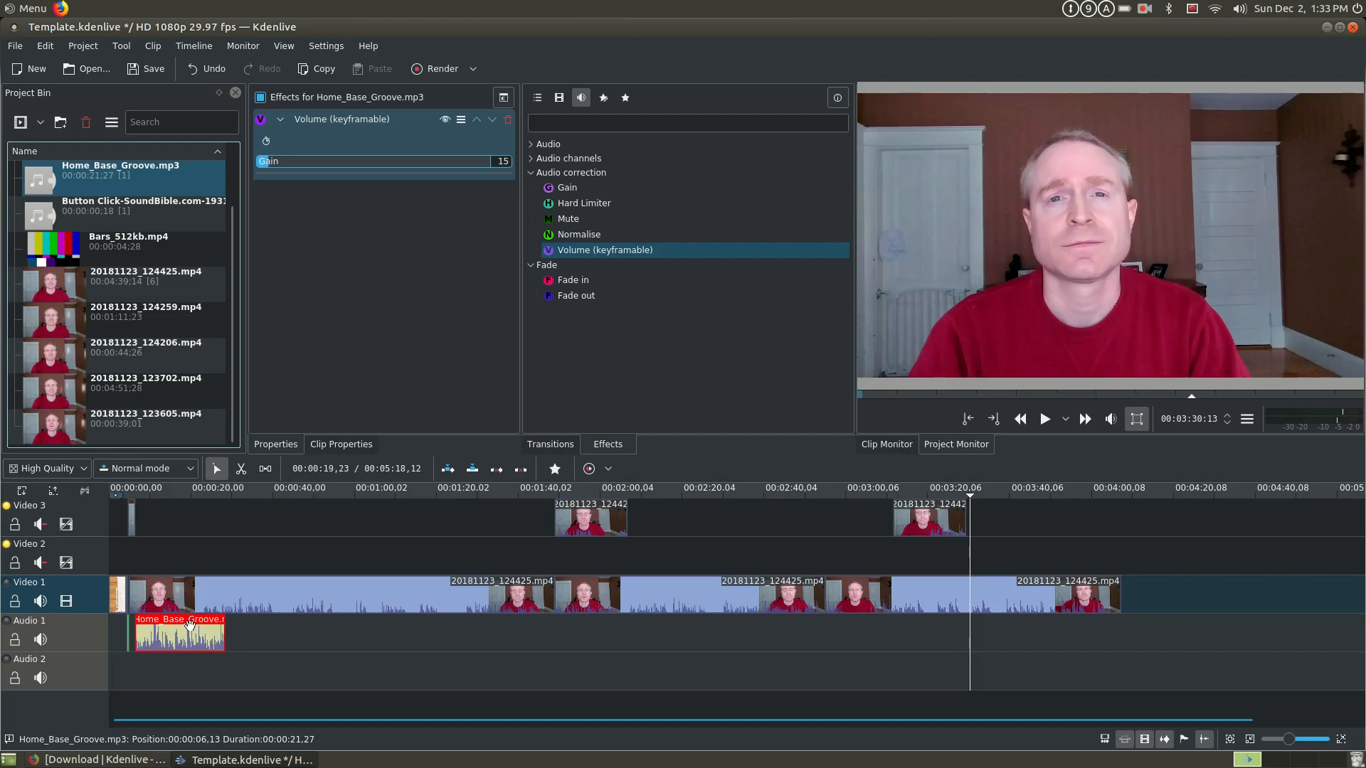
{"action": "key", "text": "ctrl+c"}
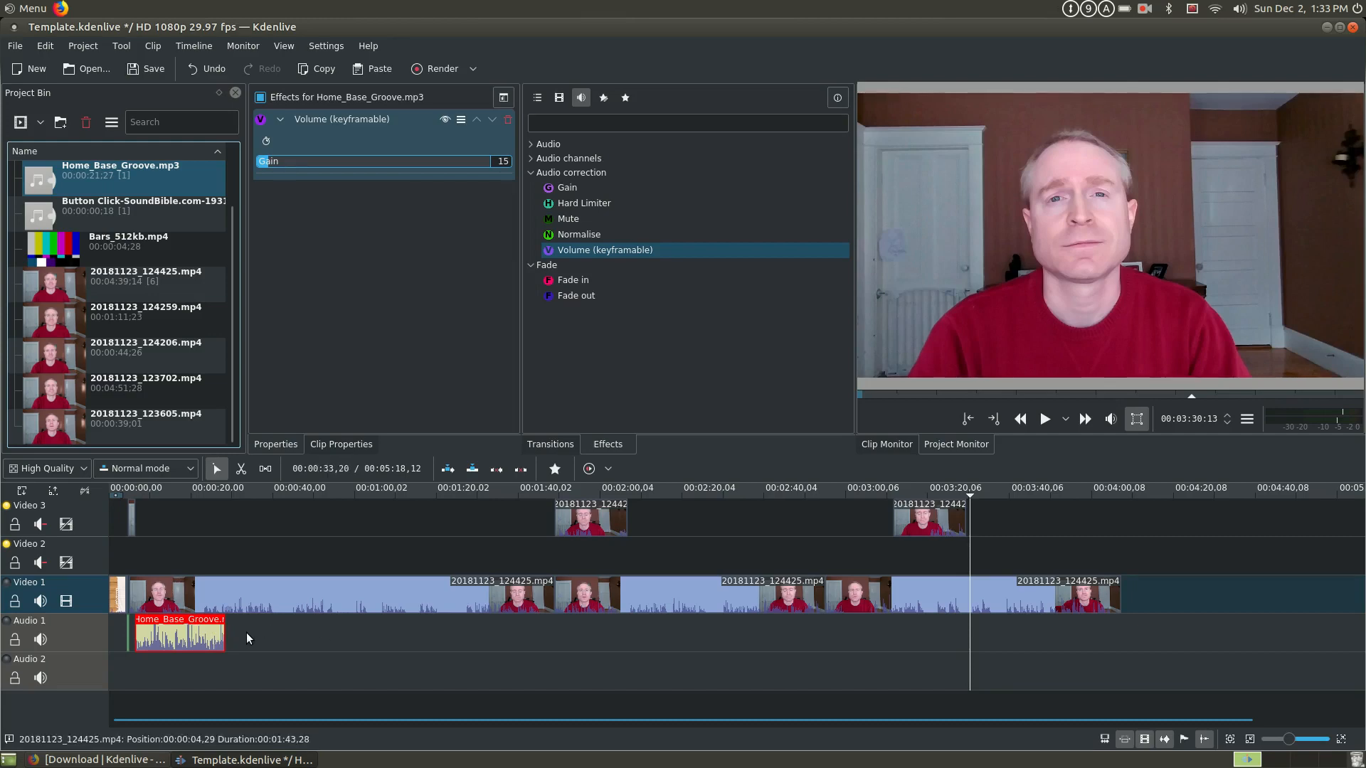
{"action": "key", "text": "ctrl+v"}
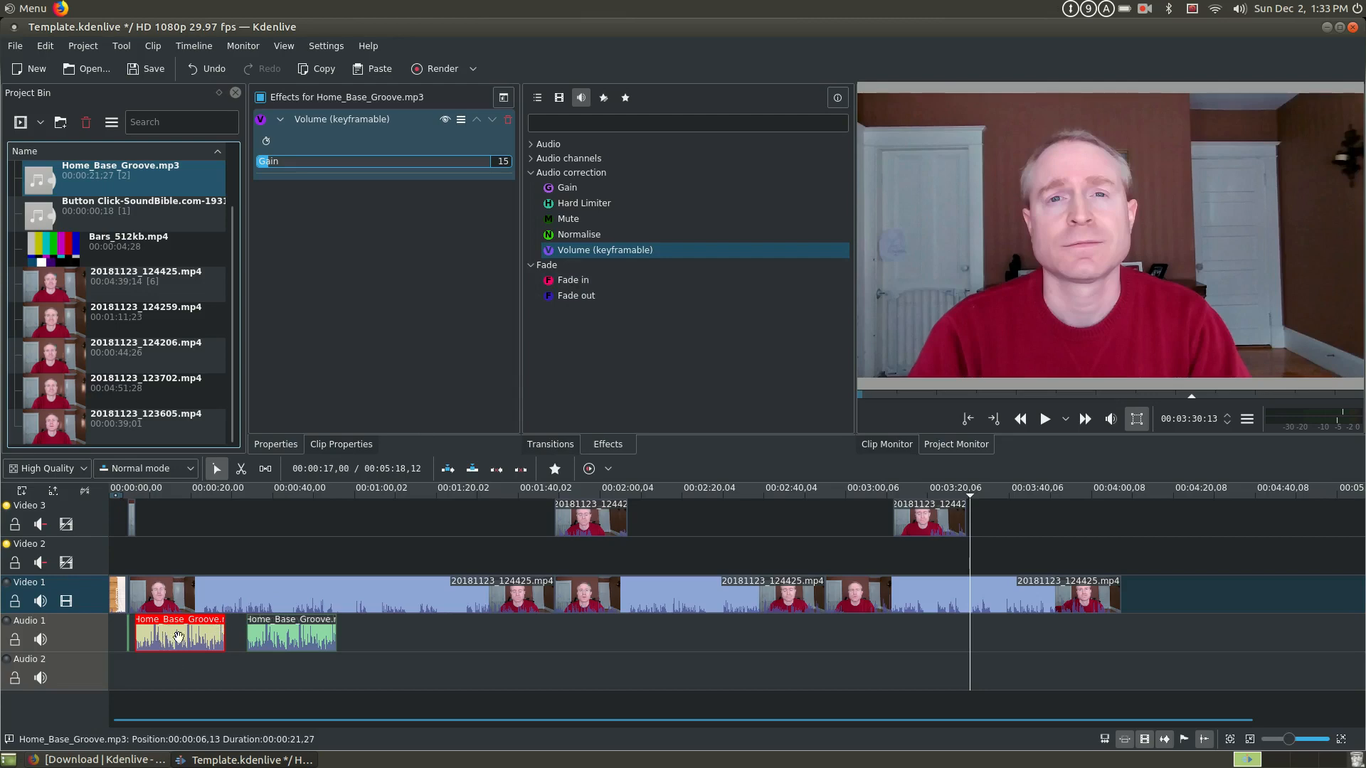
- Add the Fade in audio effect to the first Home_Base_Groove.mp3 clip and inspect the fade in the timeline
{"action": "double_click", "coordinate": [566, 283]}
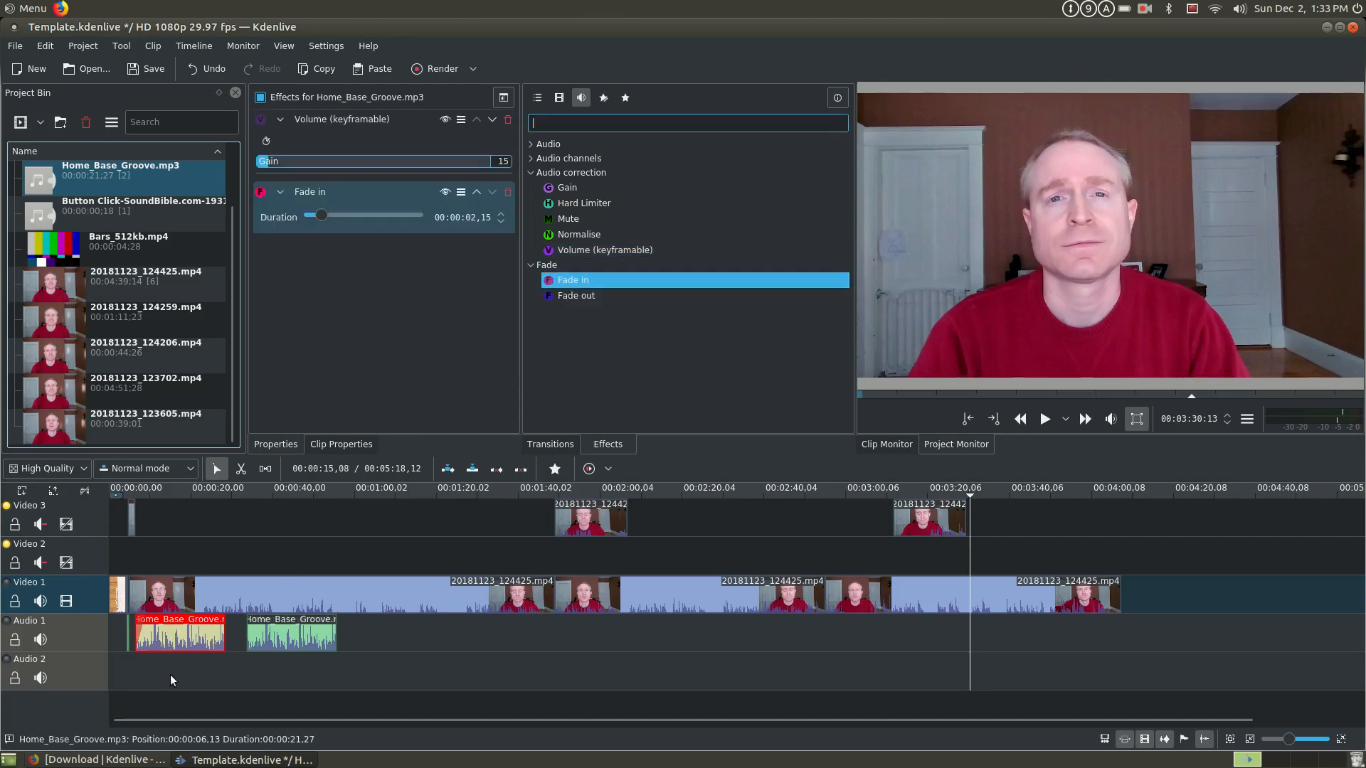
{"action": "left_click", "coordinate": [184, 556]}
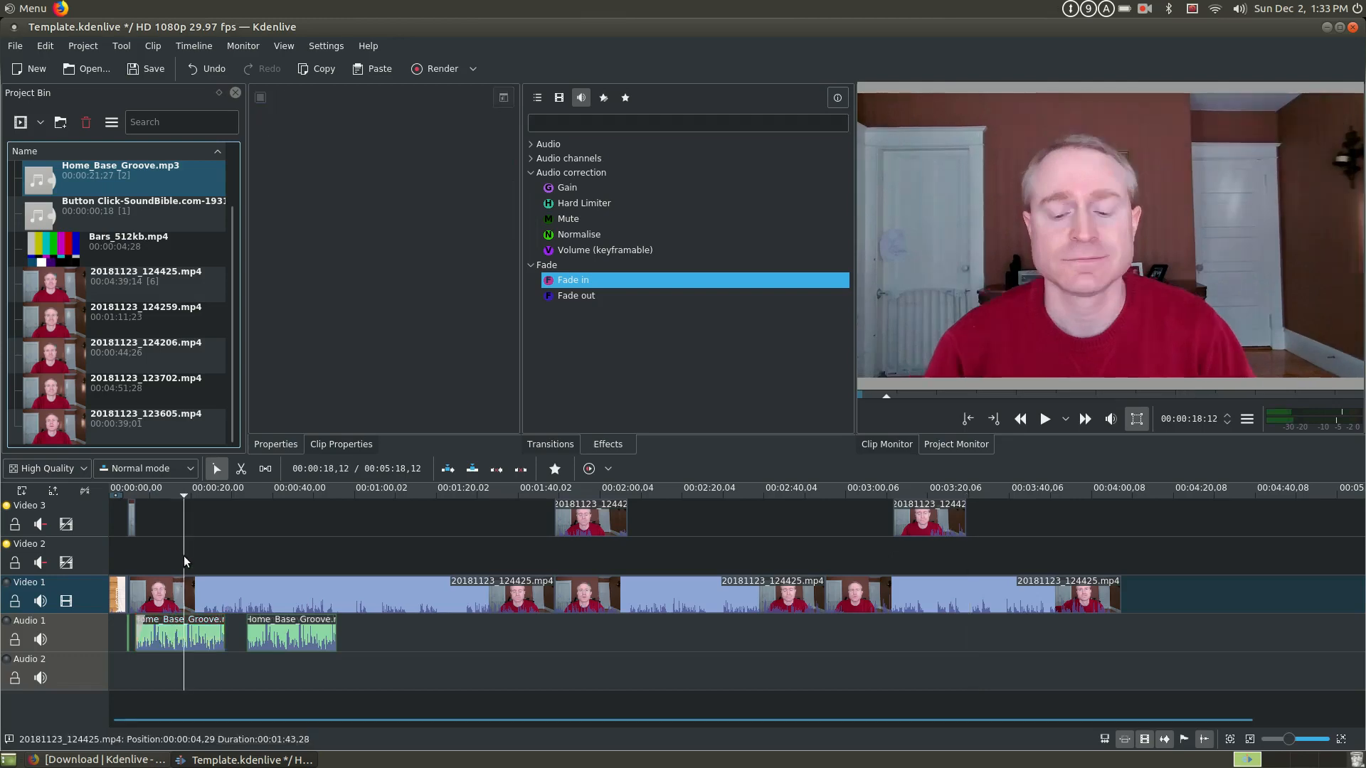
{"action": "scroll", "coordinate": [184, 556], "scroll_direction": "up", "scroll_amount": 5}
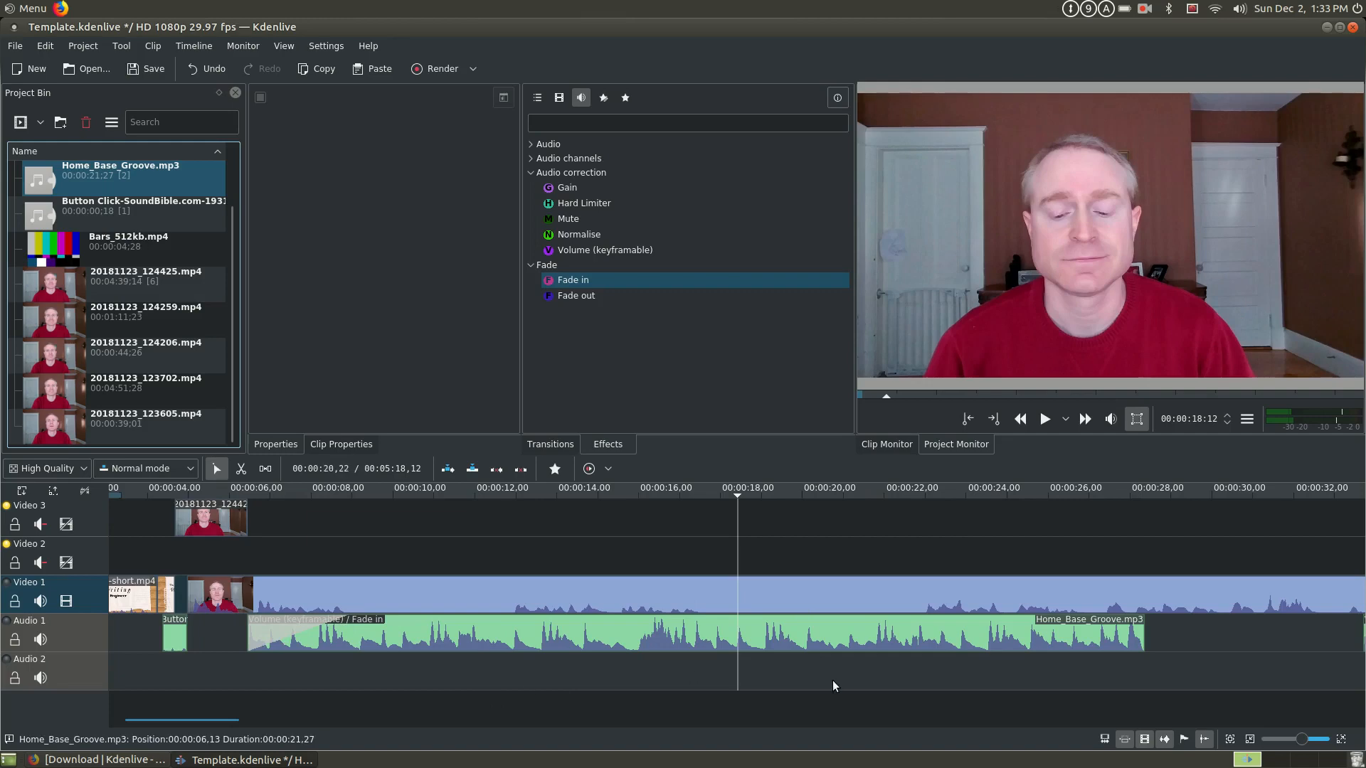
- Move the pasted music clip against the end of the first one and compare the effects on both clips
{"action": "scroll", "coordinate": [285, 720], "scroll_direction": "down", "scroll_amount": 5}
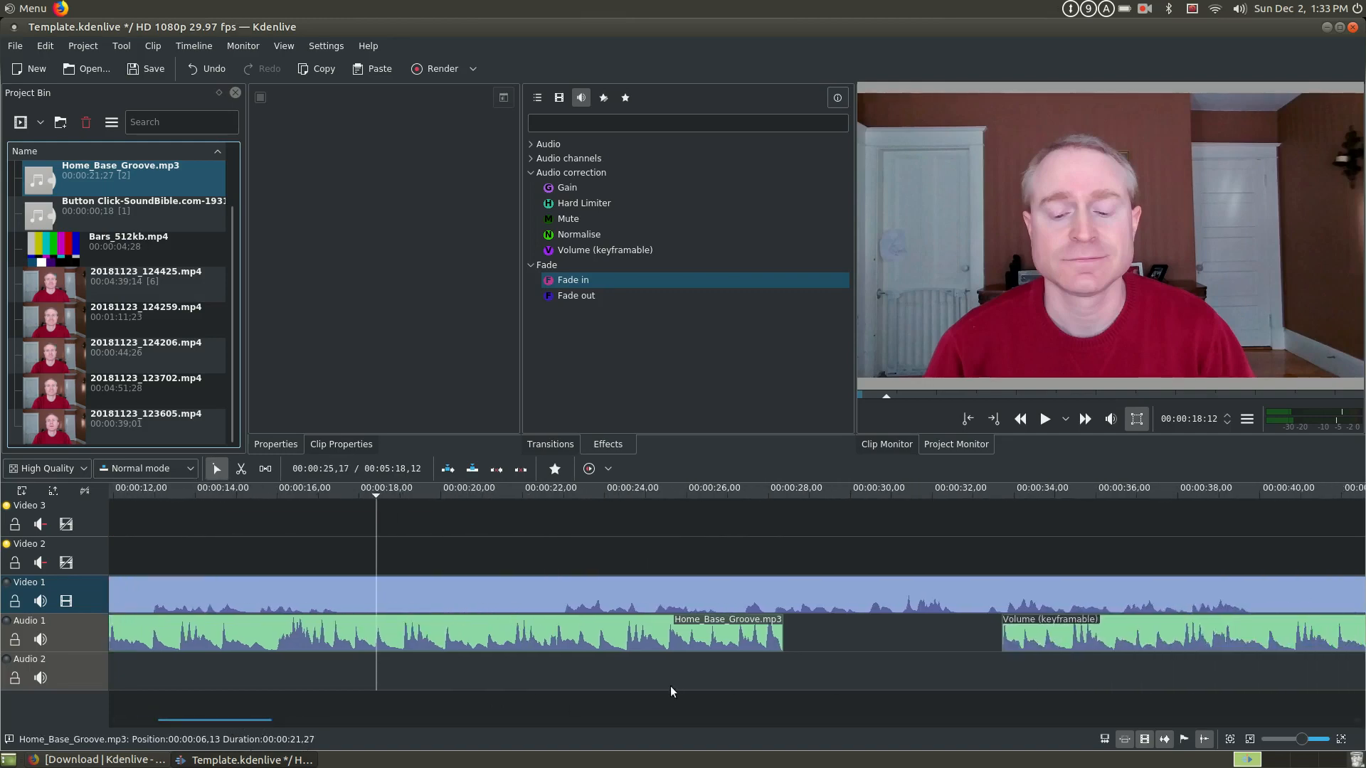
{"action": "left_click_drag", "start_coordinate": [1266, 638], "coordinate": [1046, 638]}
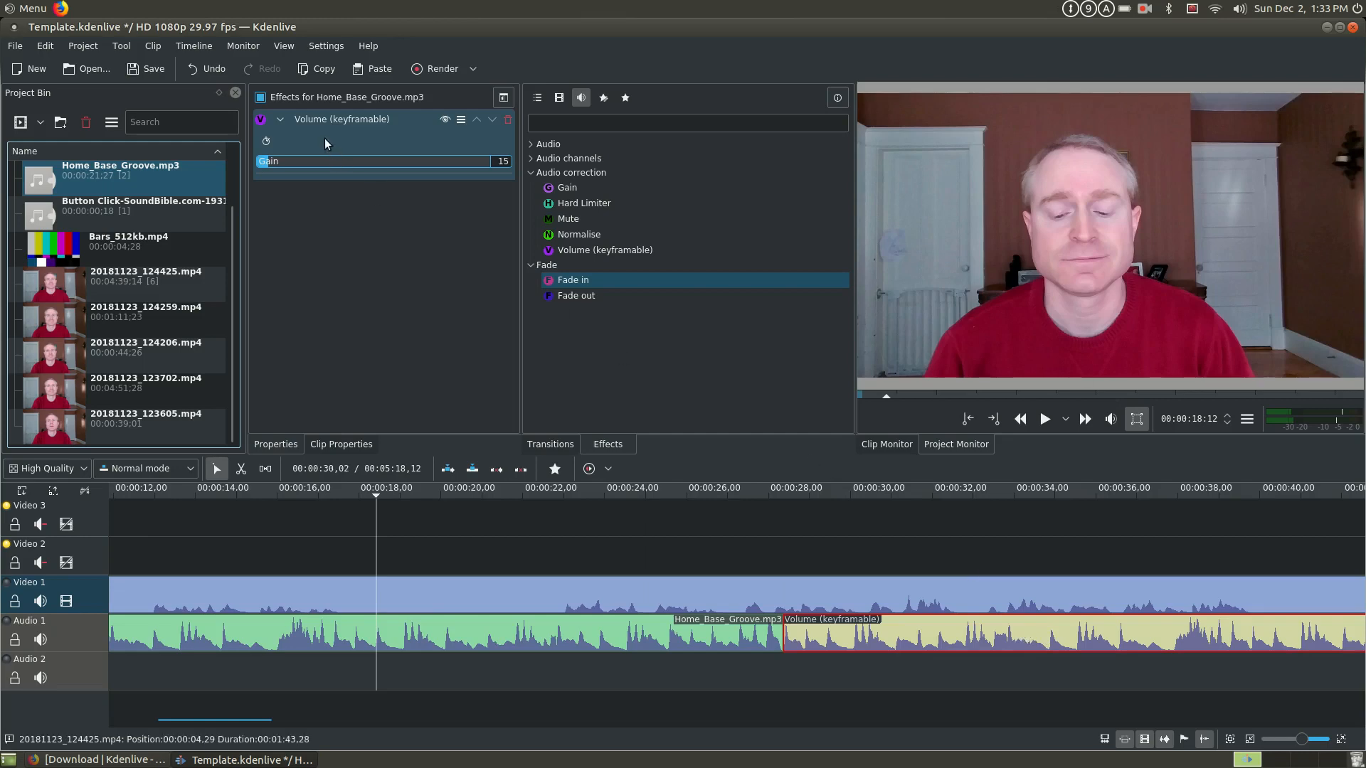
{"action": "left_click", "coordinate": [469, 640]}
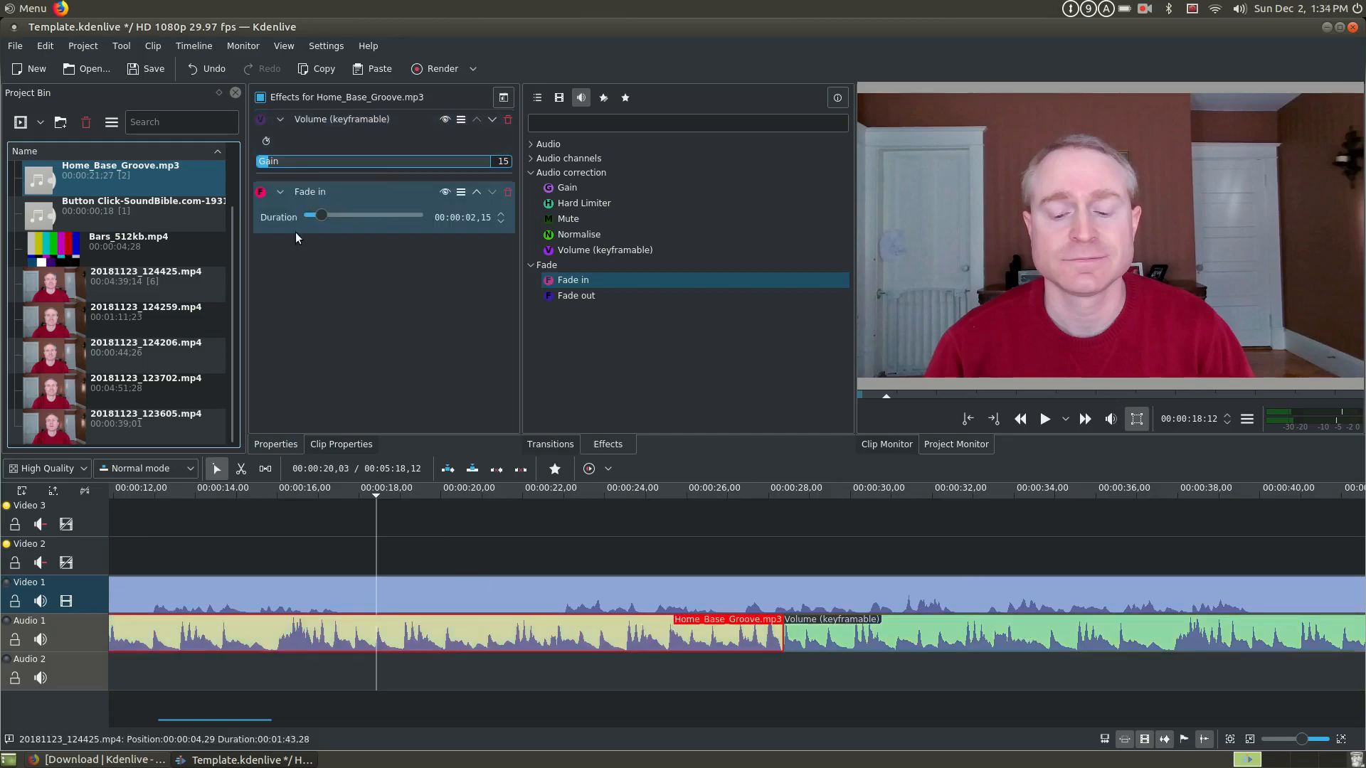
{"action": "left_click", "coordinate": [995, 629]}
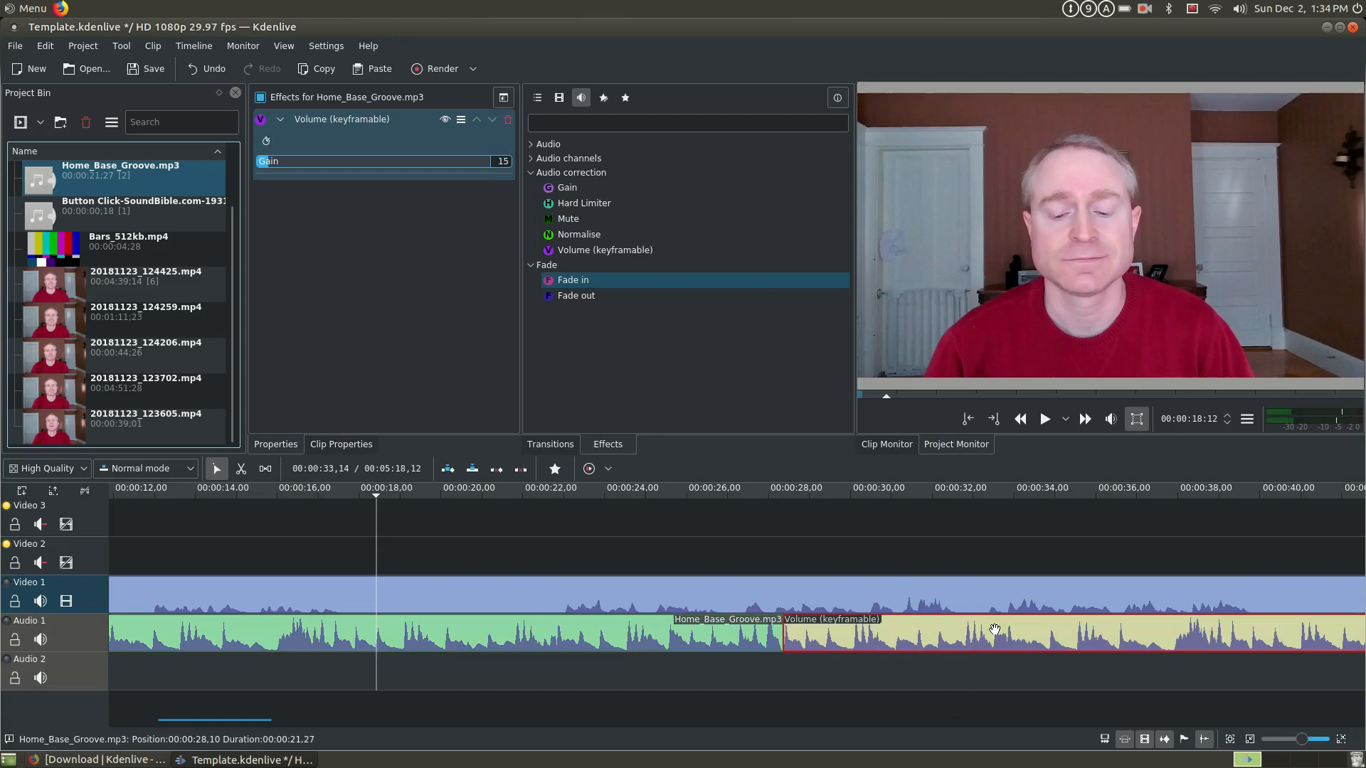
- Paste nine more copies of the music clip along Audio 1 until they reach past the end of the Video 1 footage
{"action": "key", "text": "ctrl+minus"}
{"action": "key", "text": "ctrl+minus"}
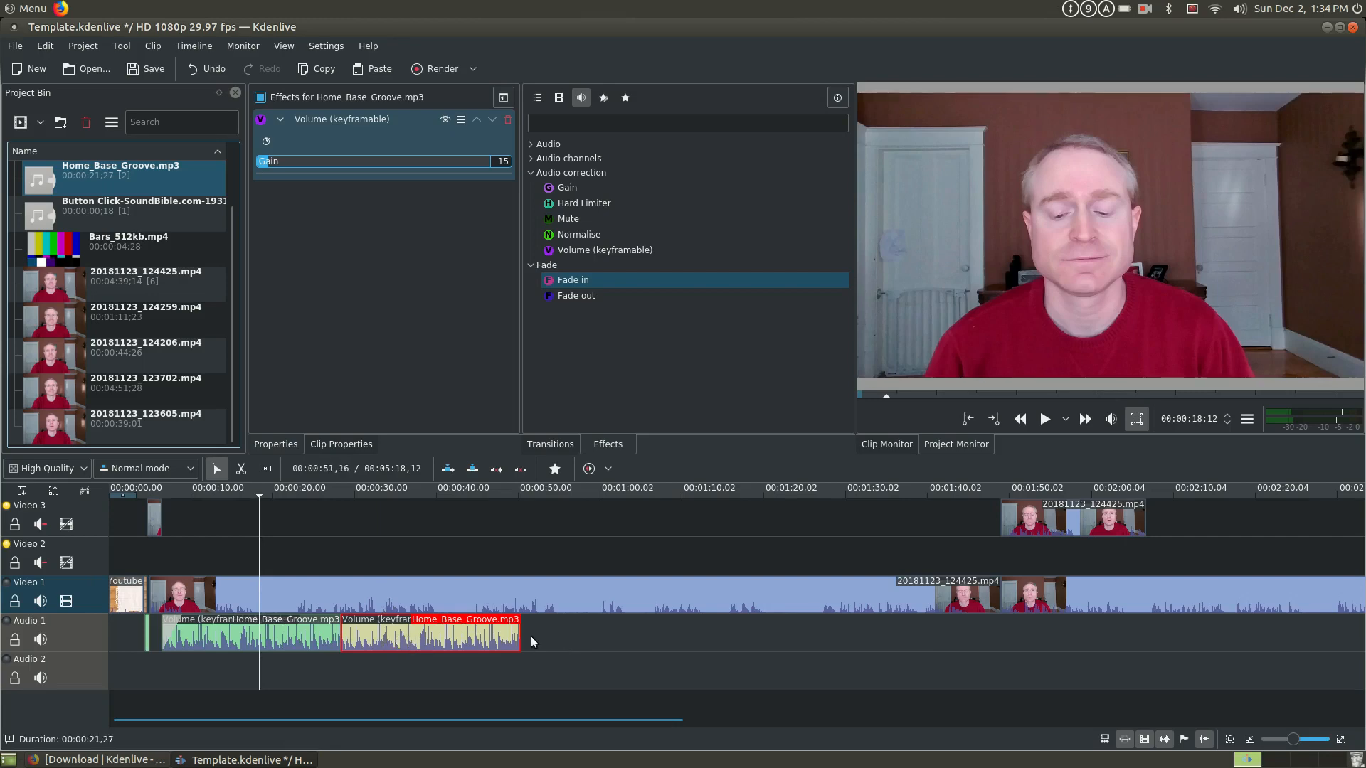
{"action": "key", "text": "ctrl+minus"}
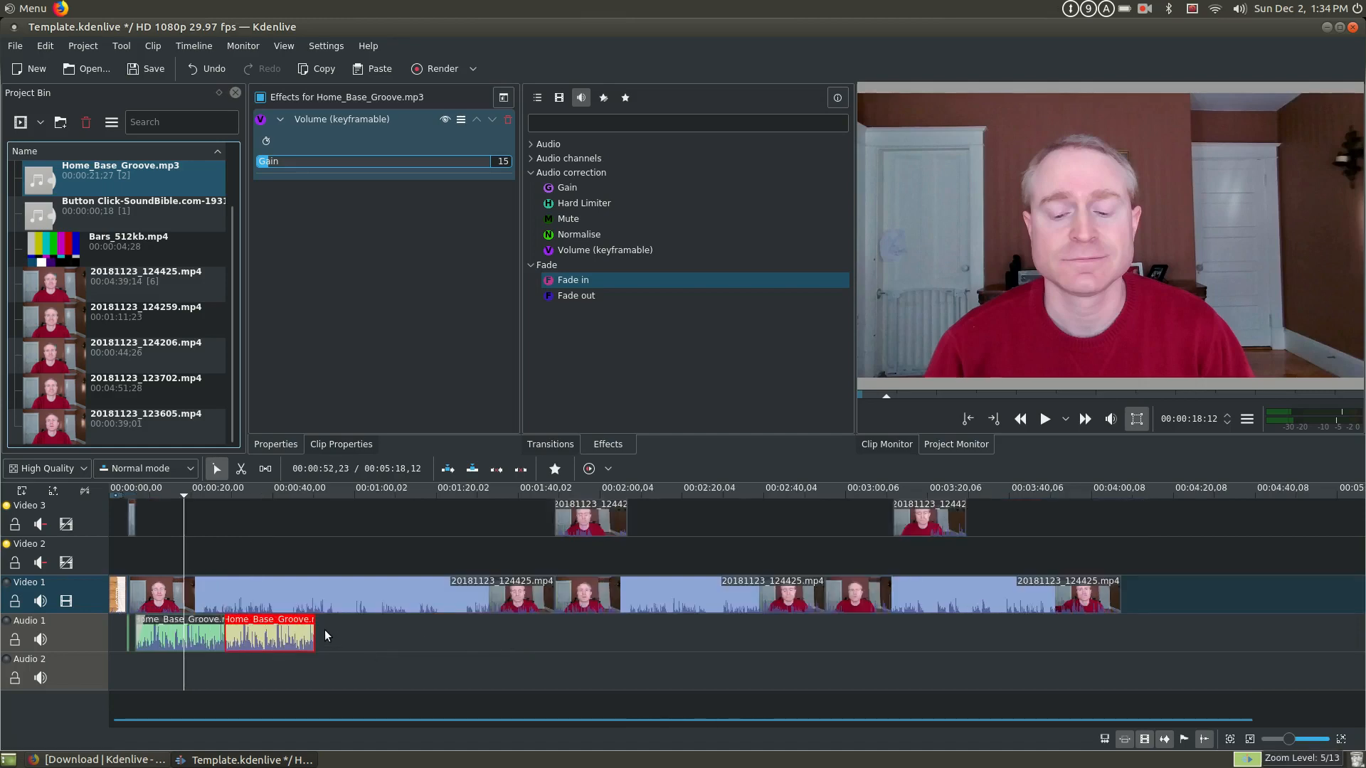
{"action": "key", "text": "ctrl+v"}
{"action": "key", "text": "ctrl+v"}
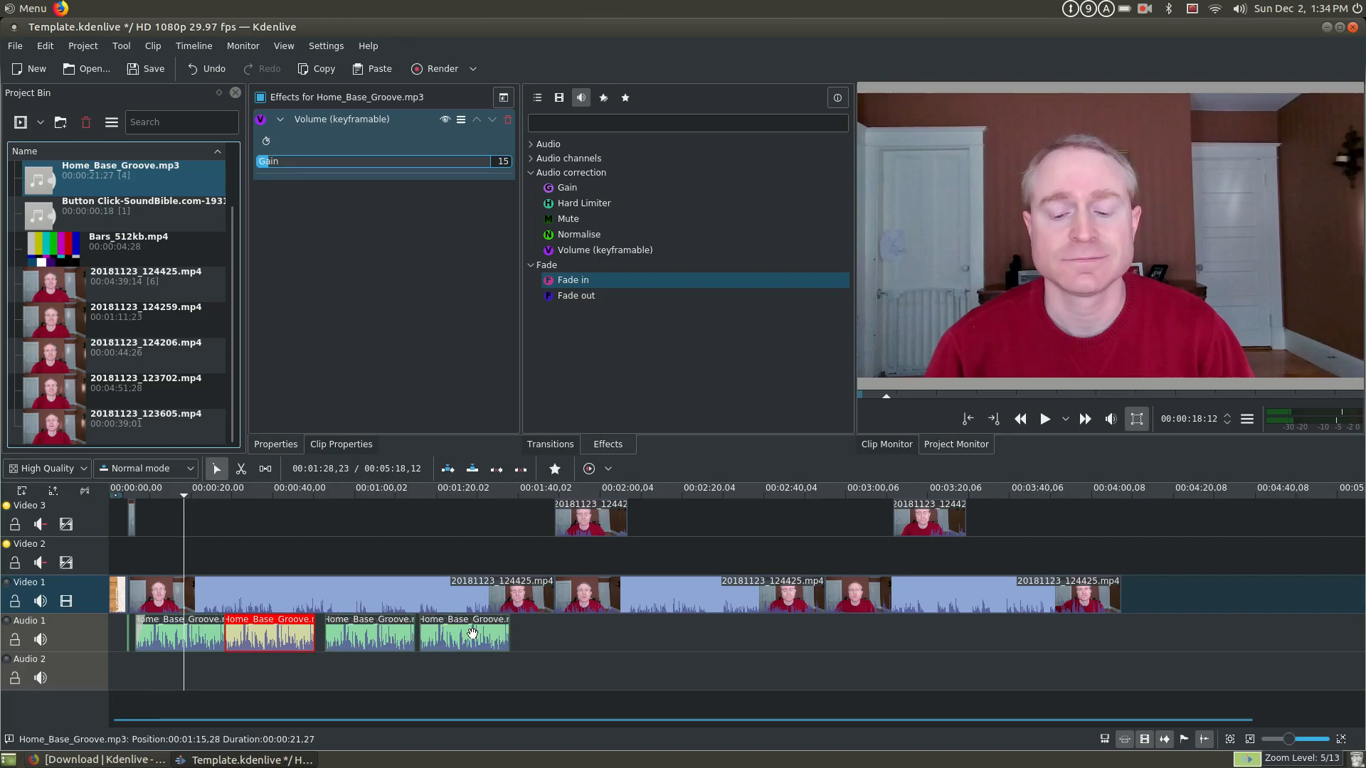
{"action": "key", "text": "ctrl+v"}
{"action": "key", "text": "ctrl+v"}
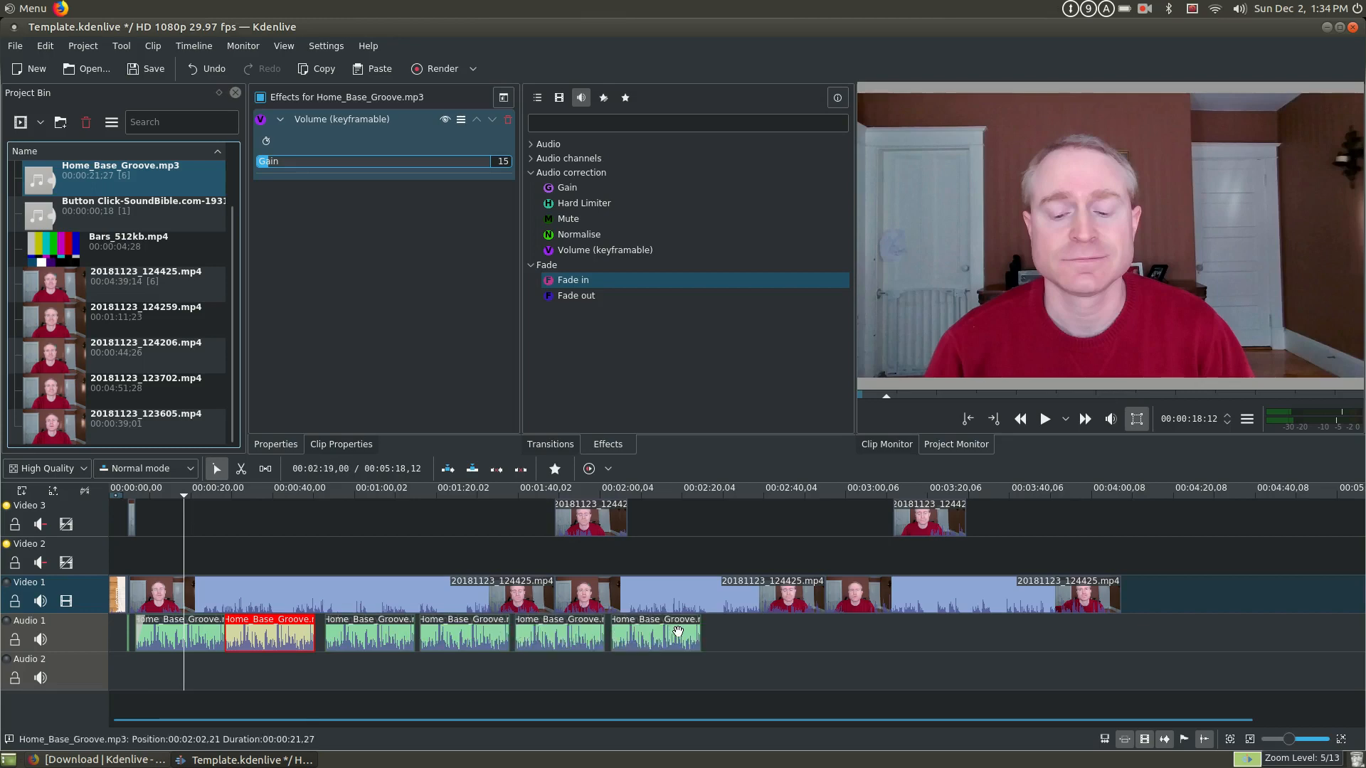
{"action": "key", "text": "ctrl+v"}
{"action": "key", "text": "ctrl+v"}
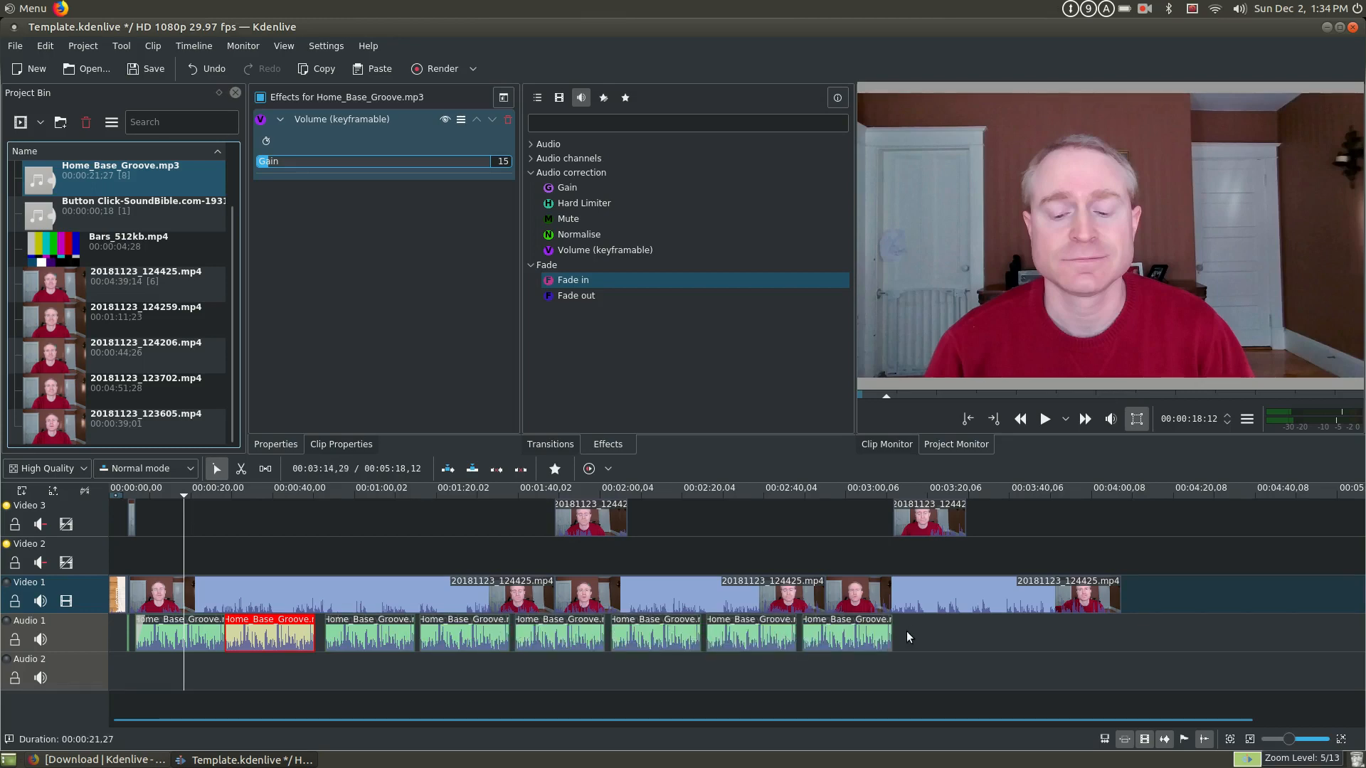
{"action": "key", "text": "ctrl+v"}
{"action": "key", "text": "ctrl+v"}
{"action": "key", "text": "ctrl+v"}
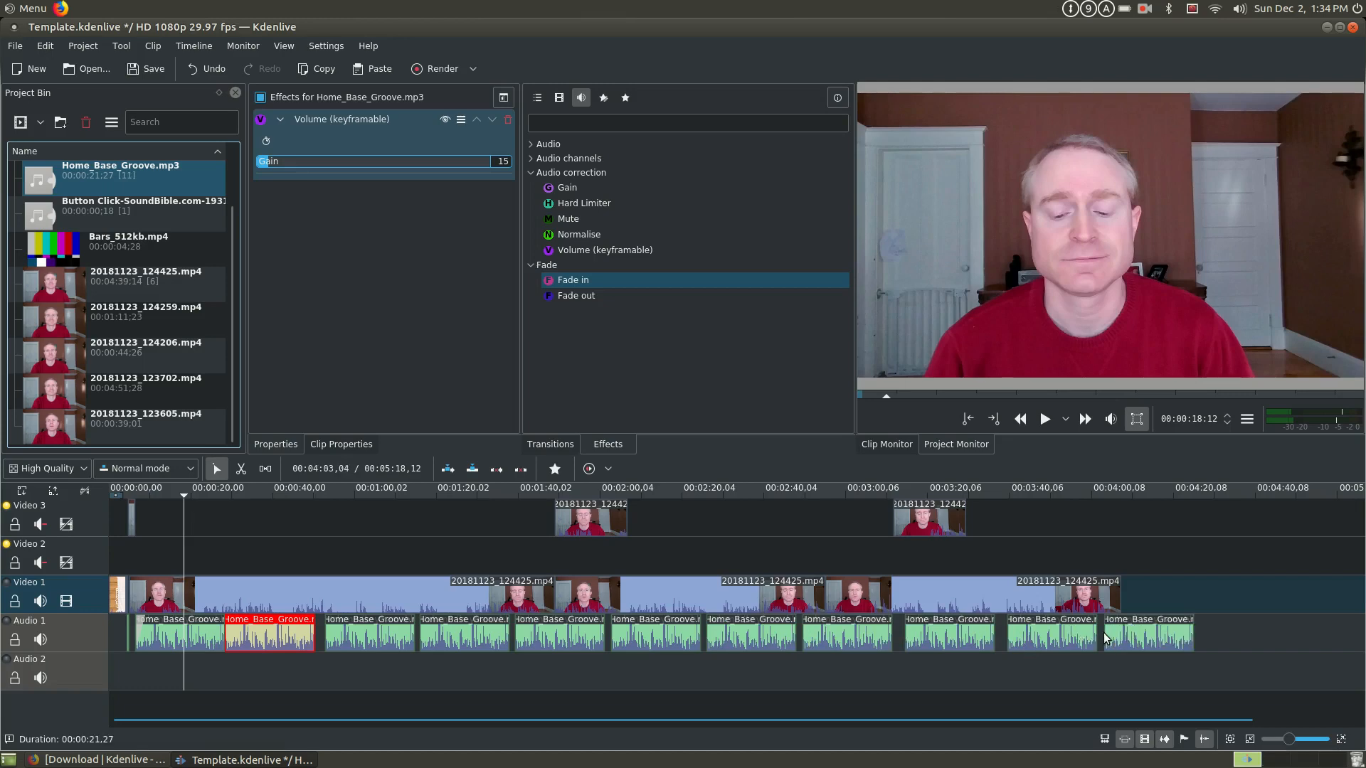
- Close the gaps on Audio 1 by moving each of the nine pasted music clips against the end of the one before it
{"action": "left_click_drag", "start_coordinate": [387, 638], "coordinate": [378, 639]}
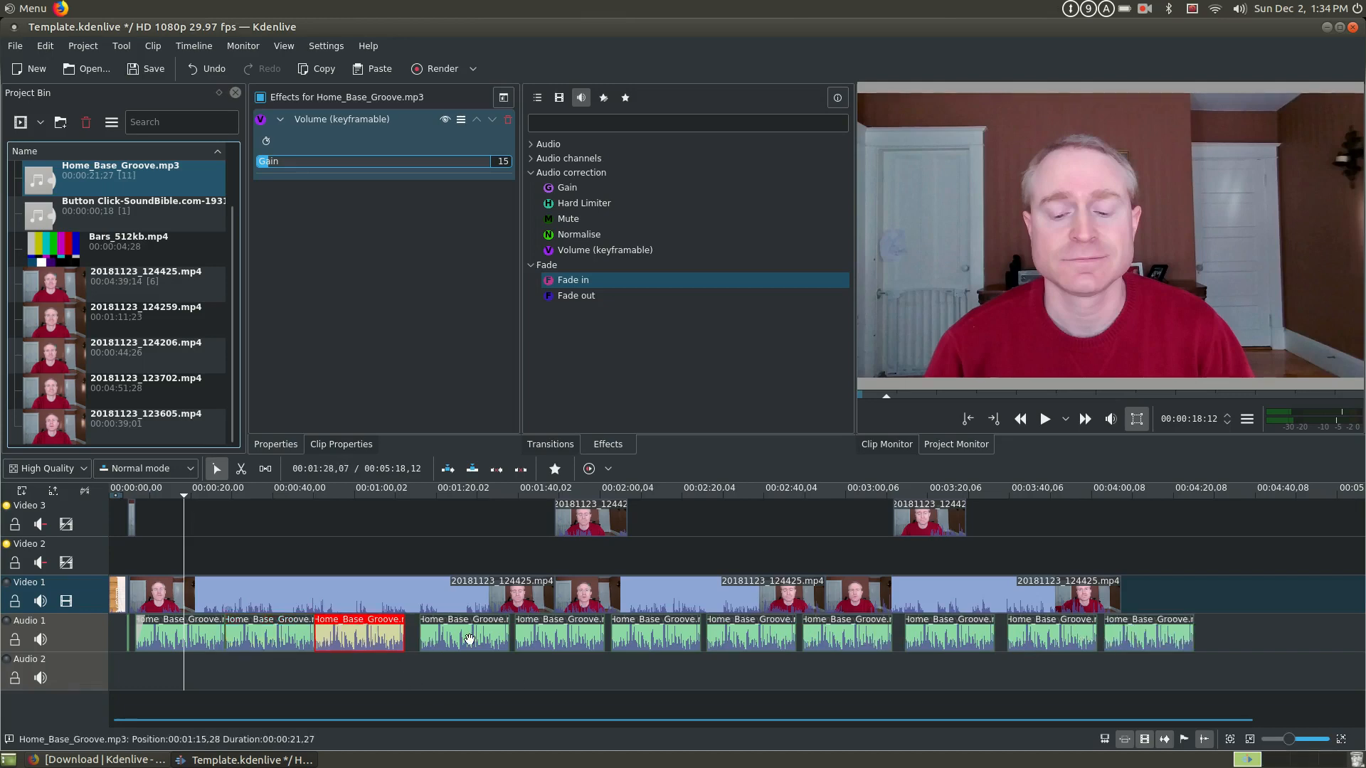
{"action": "left_click_drag", "start_coordinate": [466, 638], "coordinate": [451, 638]}
{"action": "left_click_drag", "start_coordinate": [554, 638], "coordinate": [532, 638]}
{"action": "left_click_drag", "start_coordinate": [653, 638], "coordinate": [624, 638]}
{"action": "left_click_drag", "start_coordinate": [749, 636], "coordinate": [717, 635]}
{"action": "left_click_drag", "start_coordinate": [823, 636], "coordinate": [784, 635]}
{"action": "left_click_drag", "start_coordinate": [940, 630], "coordinate": [889, 632]}
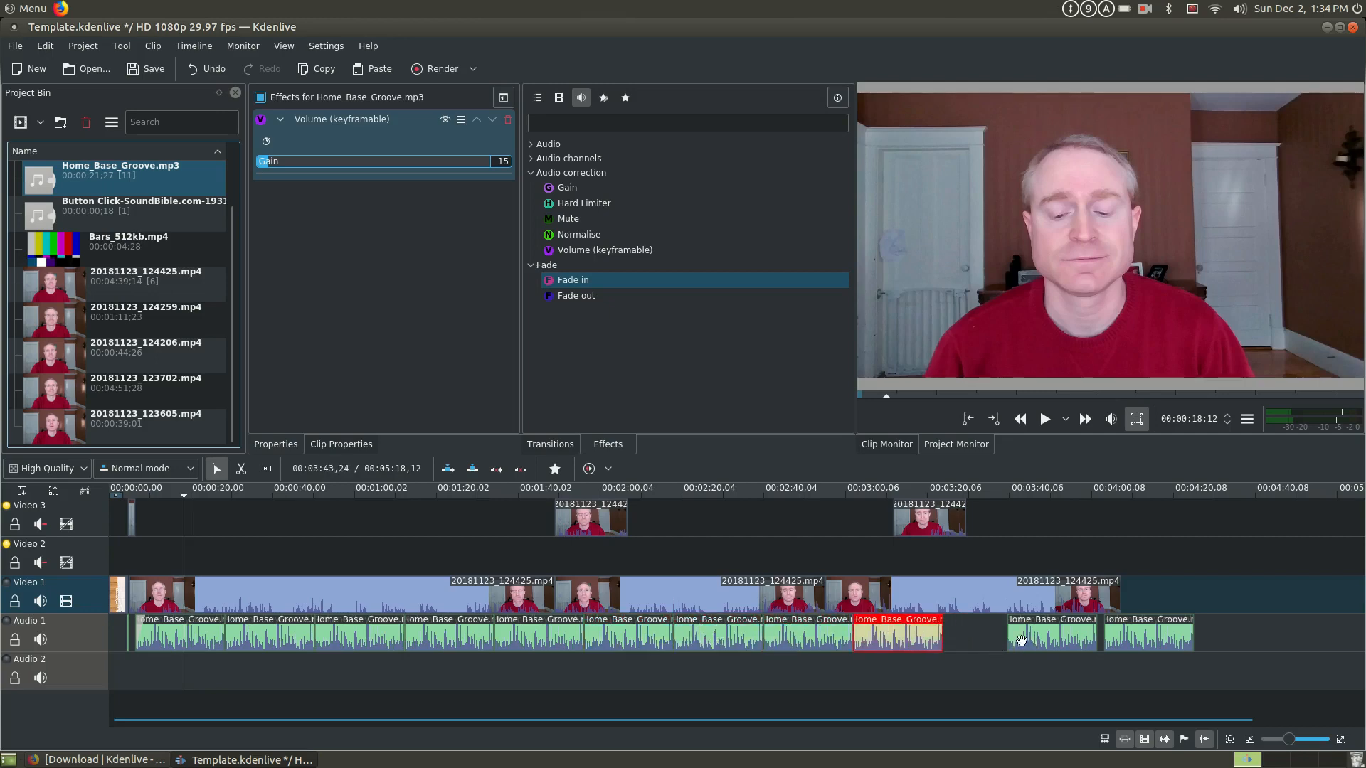
{"action": "left_click_drag", "start_coordinate": [1081, 647], "coordinate": [1016, 649]}
{"action": "left_click_drag", "start_coordinate": [1126, 645], "coordinate": [1055, 645]}
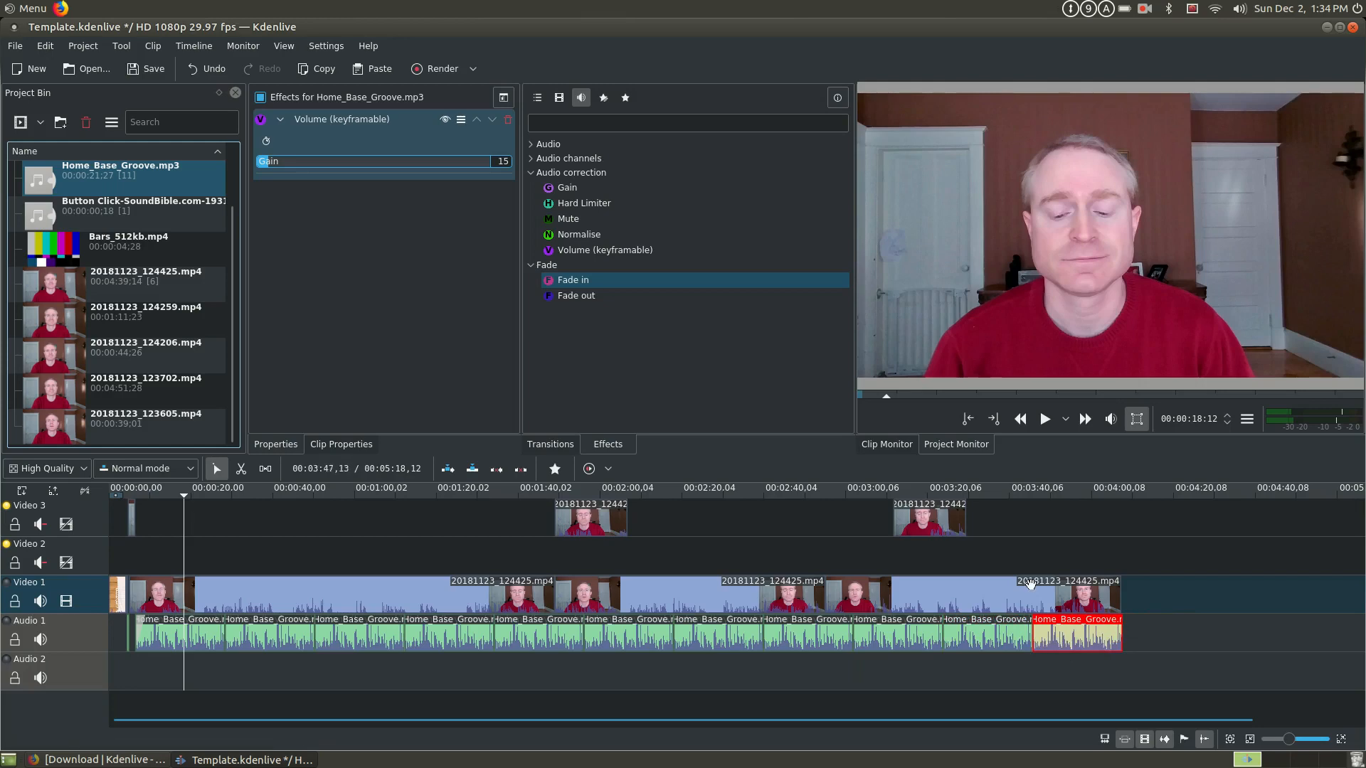
- Cut the last Video 1 segment at 00:03:25:22 and 00:03:34:28
{"action": "left_click", "coordinate": [941, 593]}
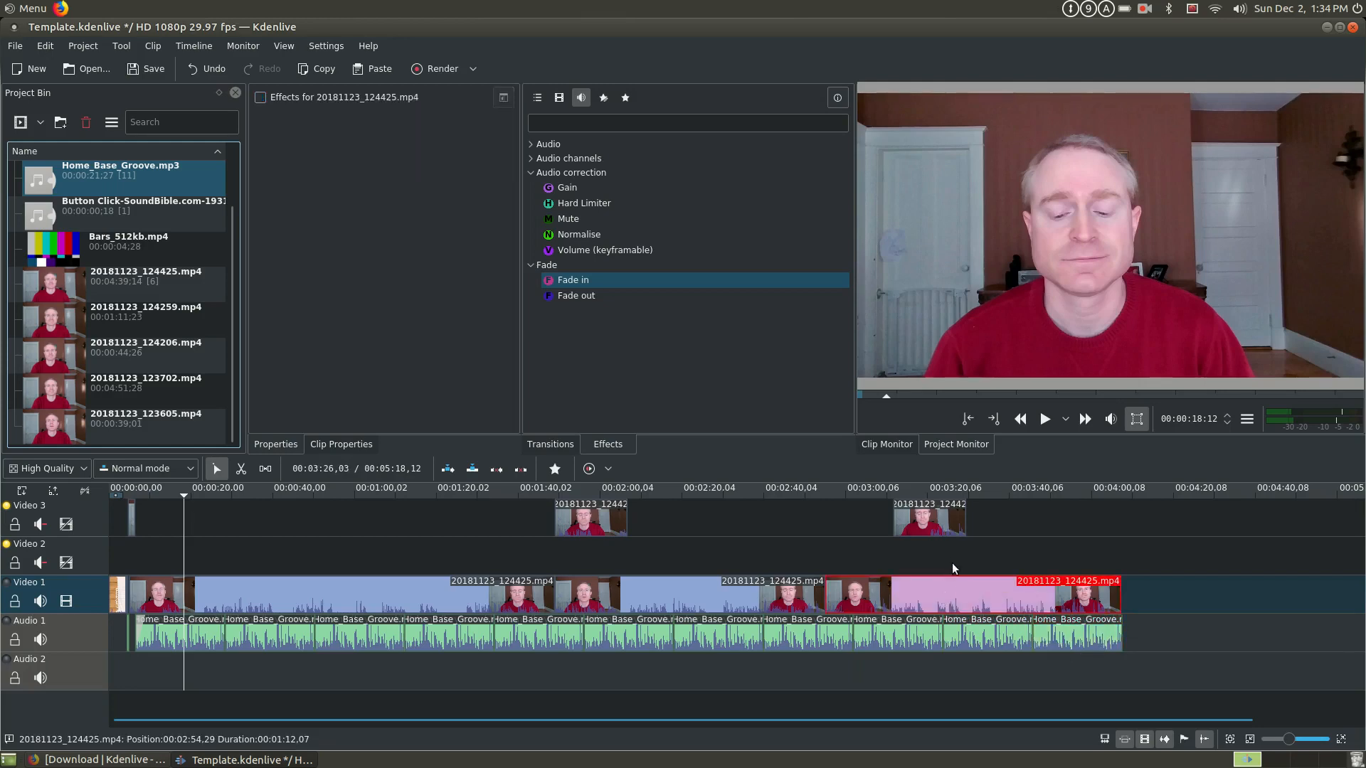
{"action": "left_click", "coordinate": [950, 561]}
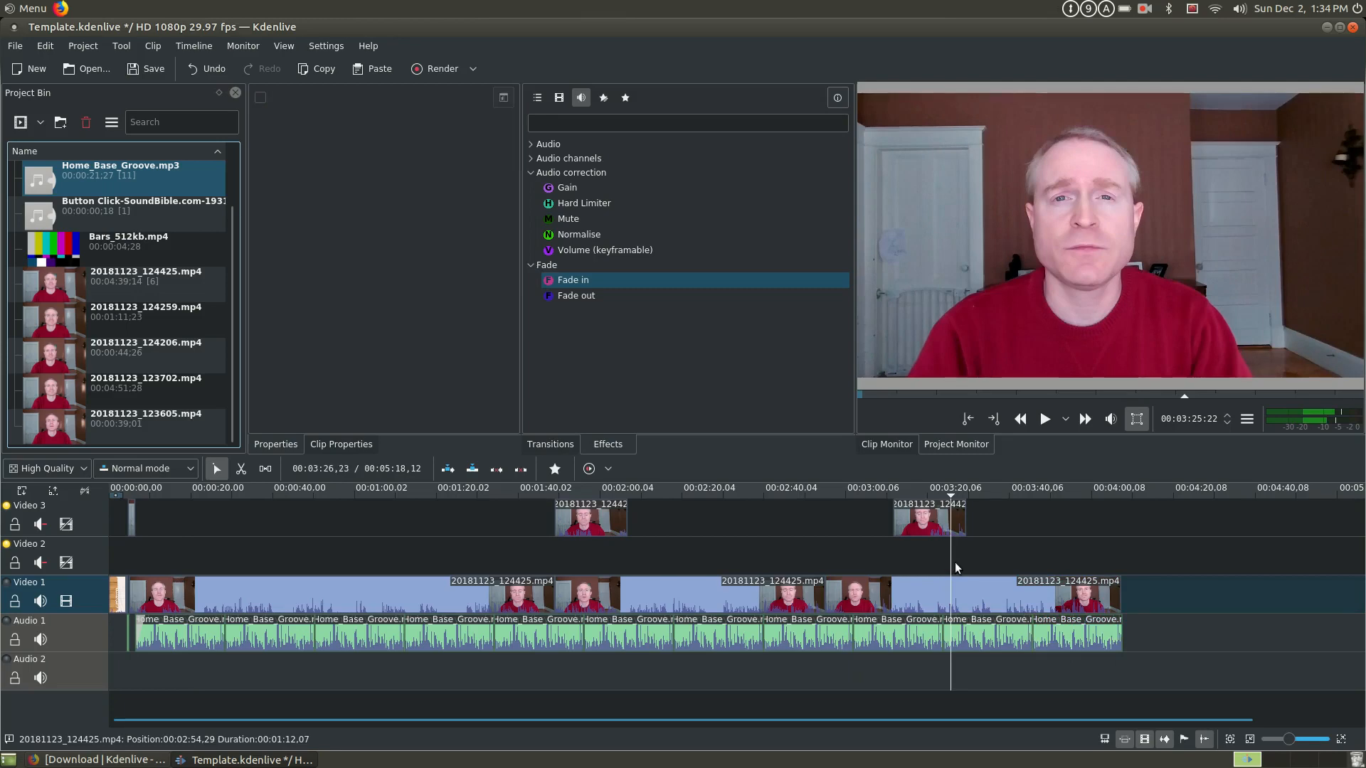
{"action": "key", "text": "shift+r"}
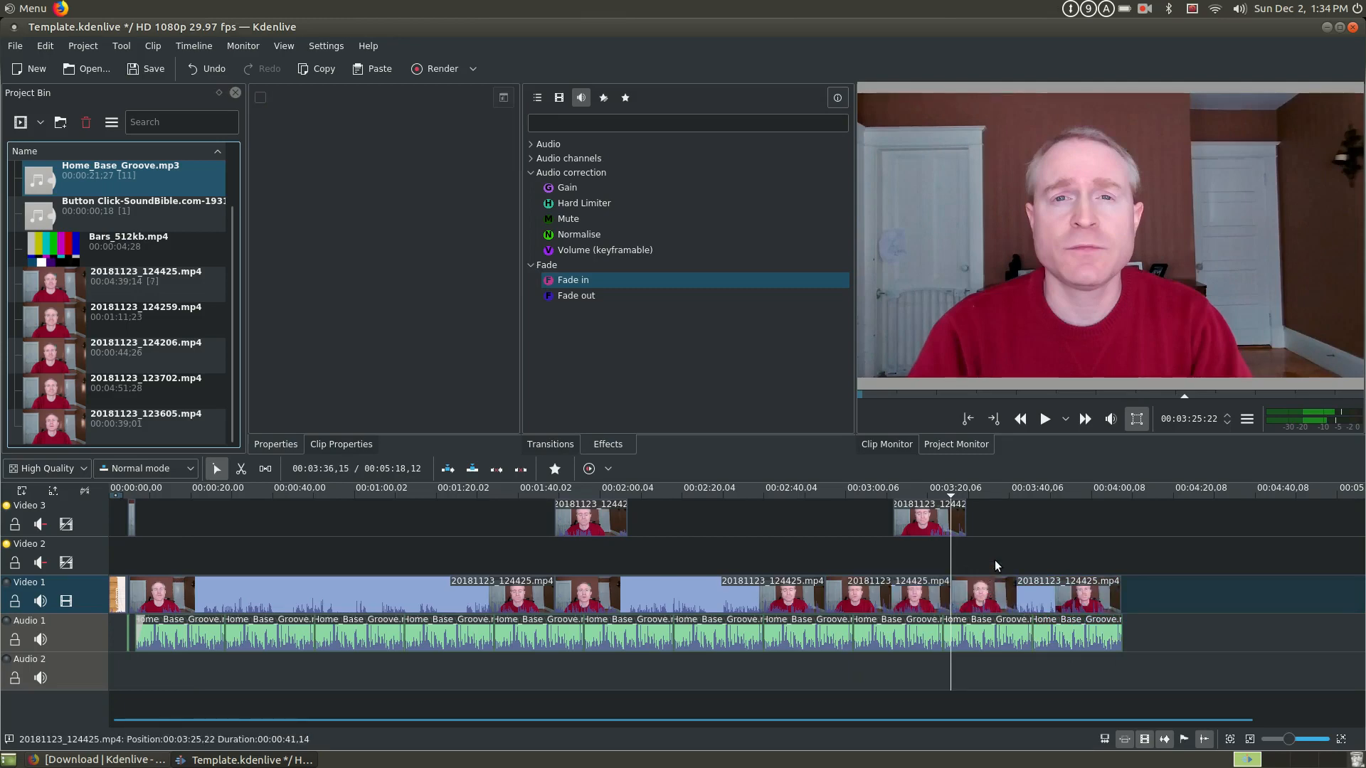
{"action": "left_click", "coordinate": [988, 545]}
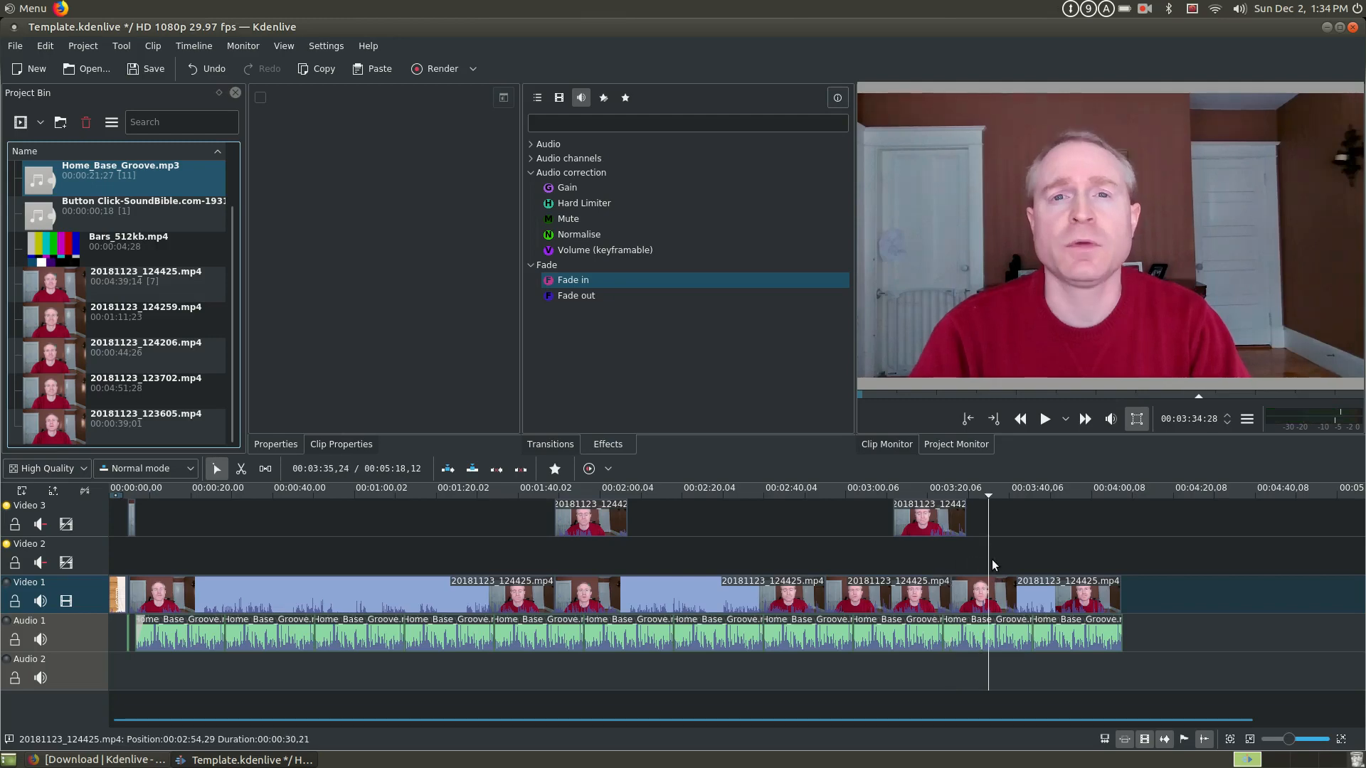
{"action": "key", "text": "shift+r"}
- Lift the piece between the two new cuts to Video 3 and close the gap it leaves on Video 1
{"action": "left_click", "coordinate": [949, 594]}
{"action": "left_click_drag", "start_coordinate": [975, 592], "coordinate": [1009, 512]}
{"action": "left_click_drag", "start_coordinate": [1052, 595], "coordinate": [1014, 599]}
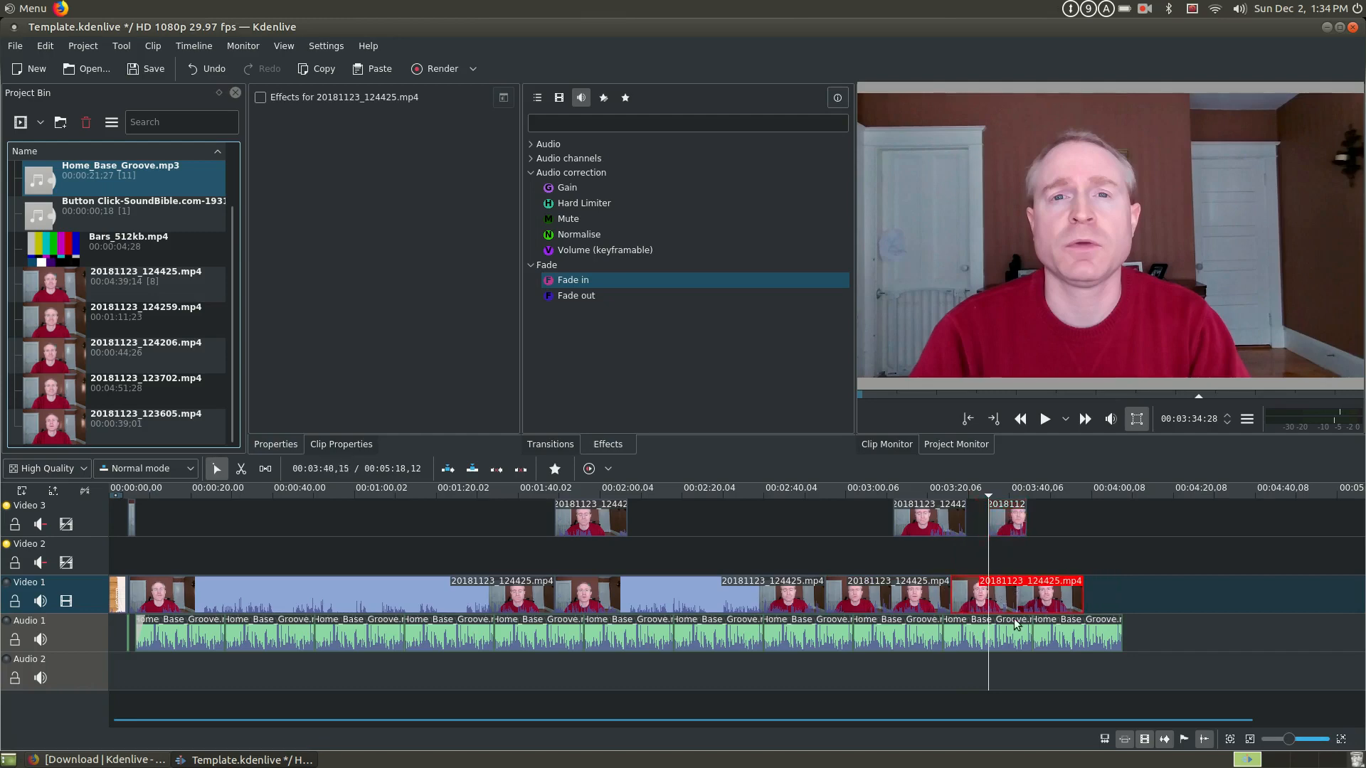
- Trim the end of the last music clip on Audio 1 so that it ends with the last Video 1 segment
{"action": "left_click", "coordinate": [1060, 633]}
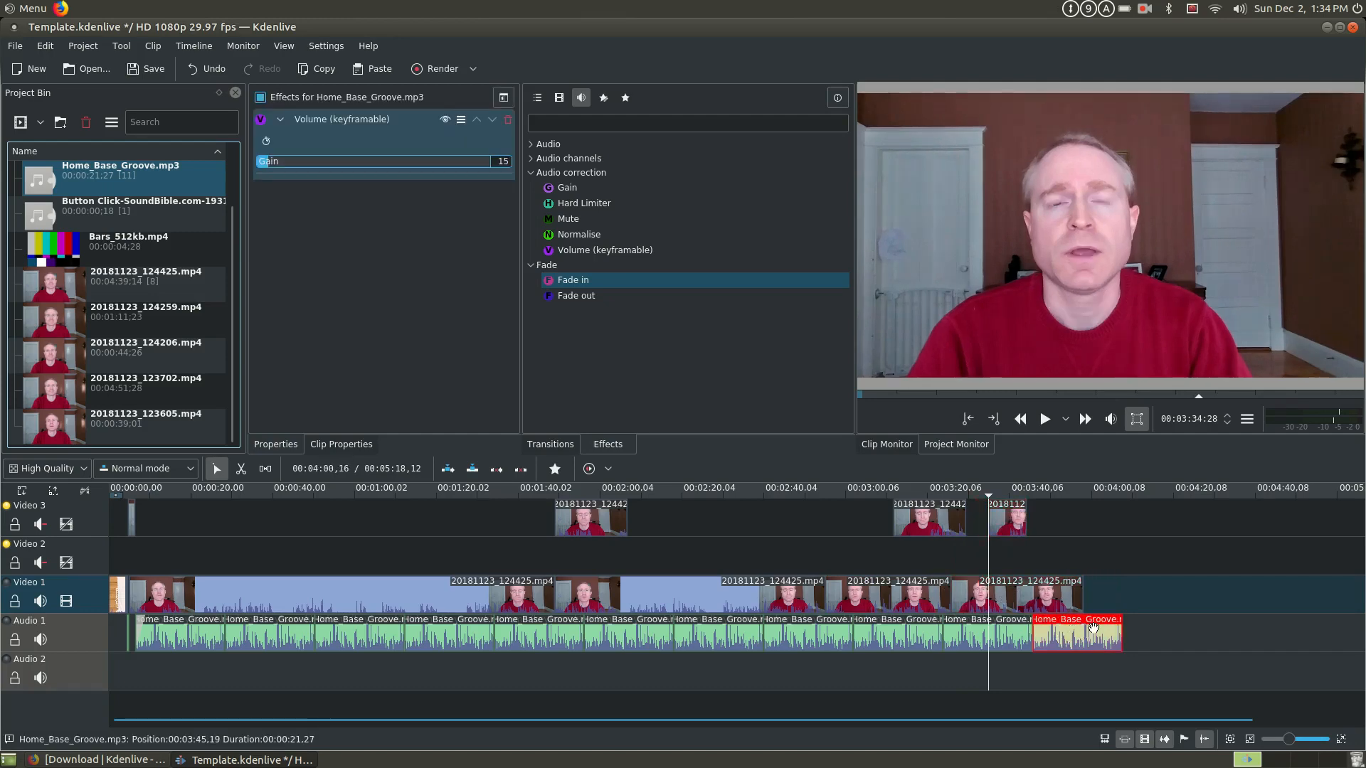
{"action": "left_click", "coordinate": [1084, 555]}
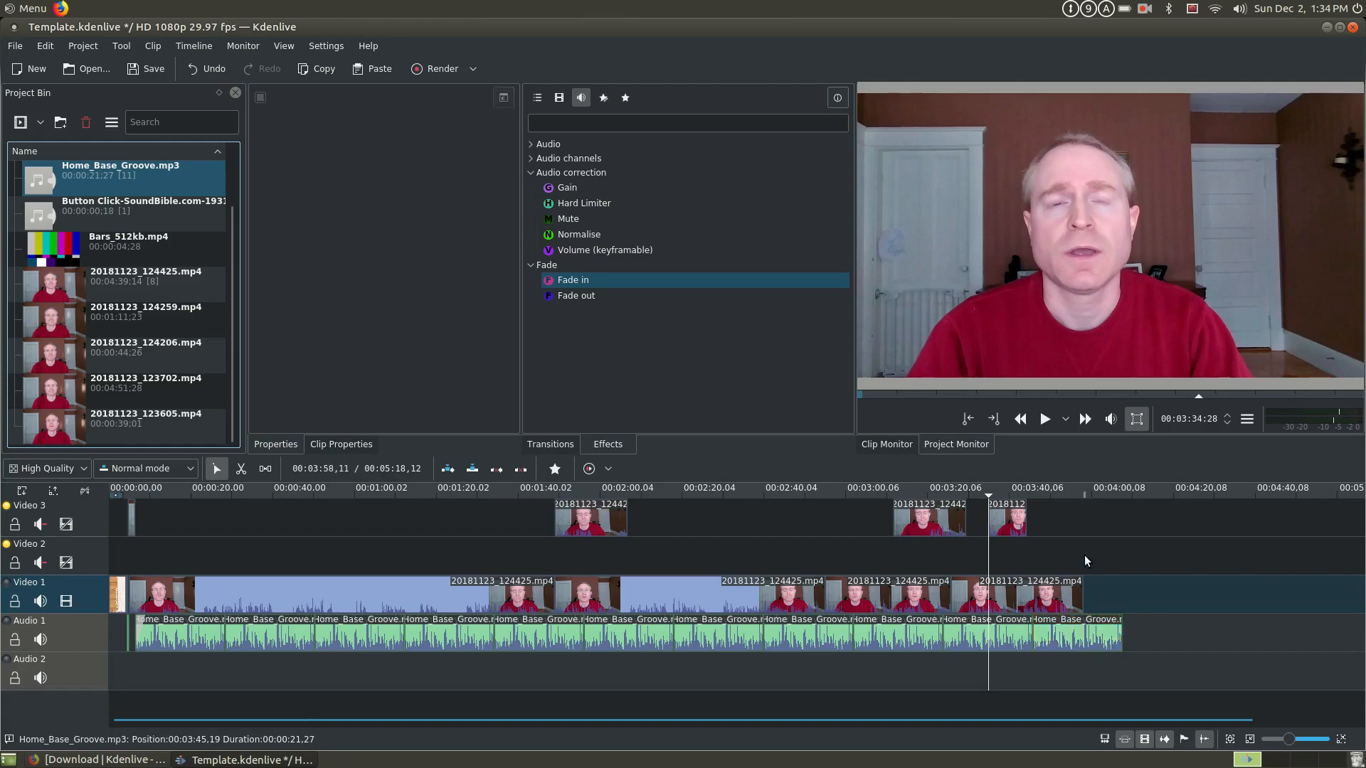
{"action": "scroll", "coordinate": [1072, 583], "scroll_direction": "up", "scroll_amount": 2}
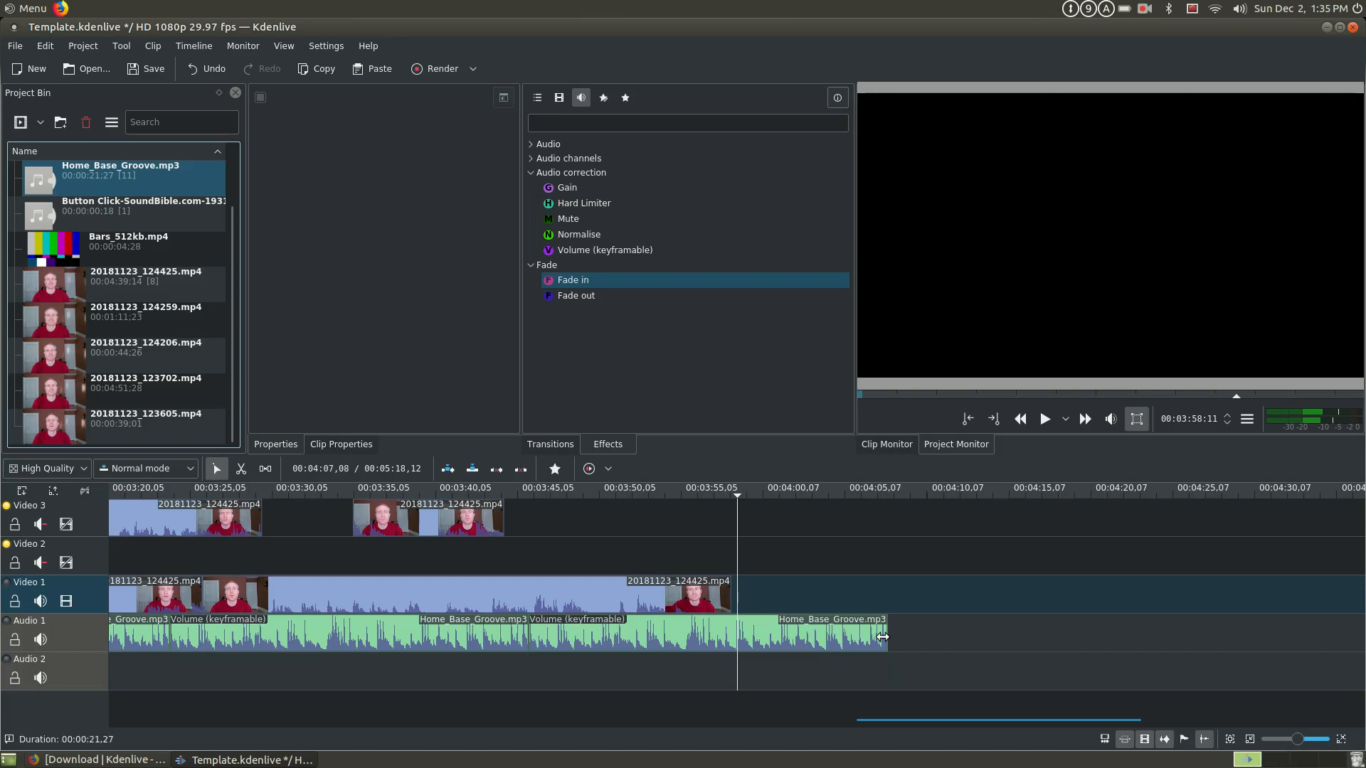
{"action": "left_click_drag", "start_coordinate": [886, 637], "coordinate": [733, 646]}
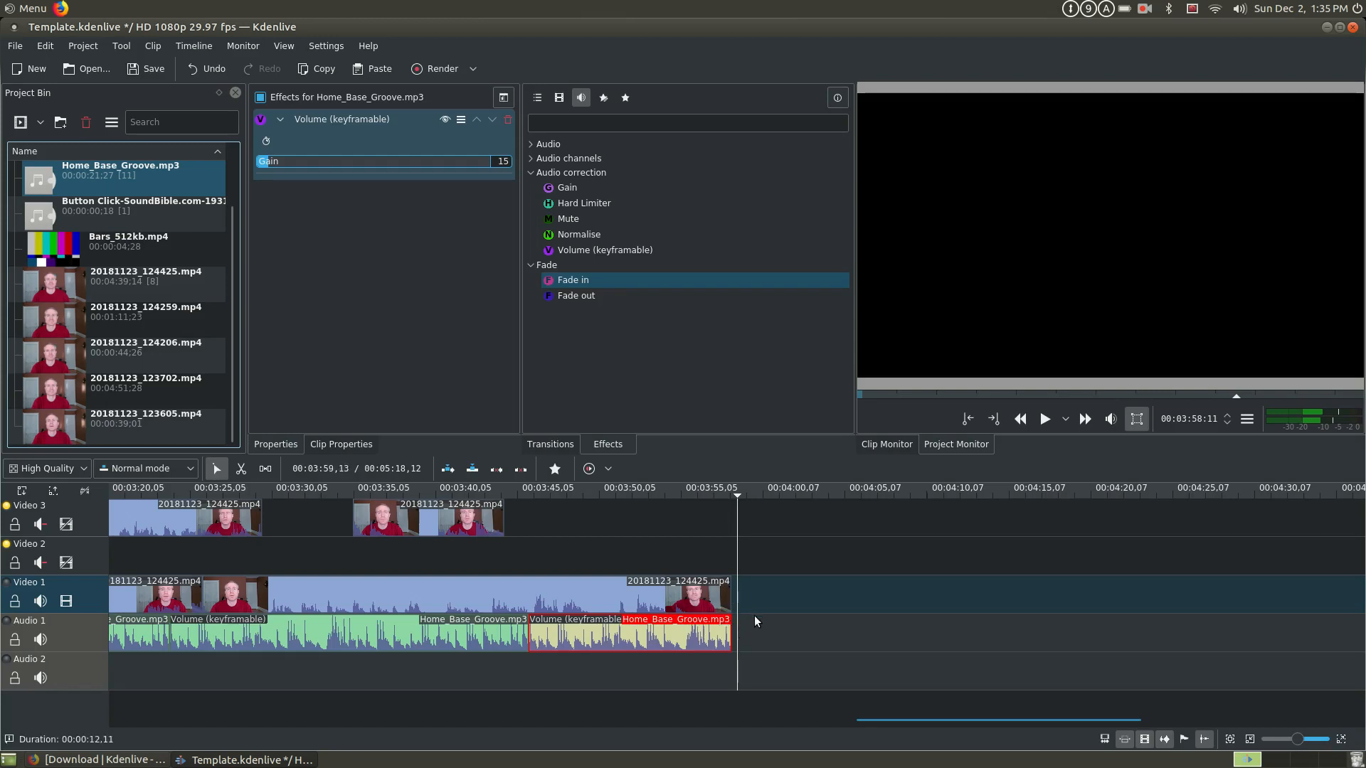
{"action": "mouse_move", "coordinate": [731, 629]}
{"action": "left_mouse_down"}
{"action": "mouse_move", "coordinate": [802, 627]}
{"action": "mouse_move", "coordinate": [726, 638]}
{"action": "left_mouse_up"}
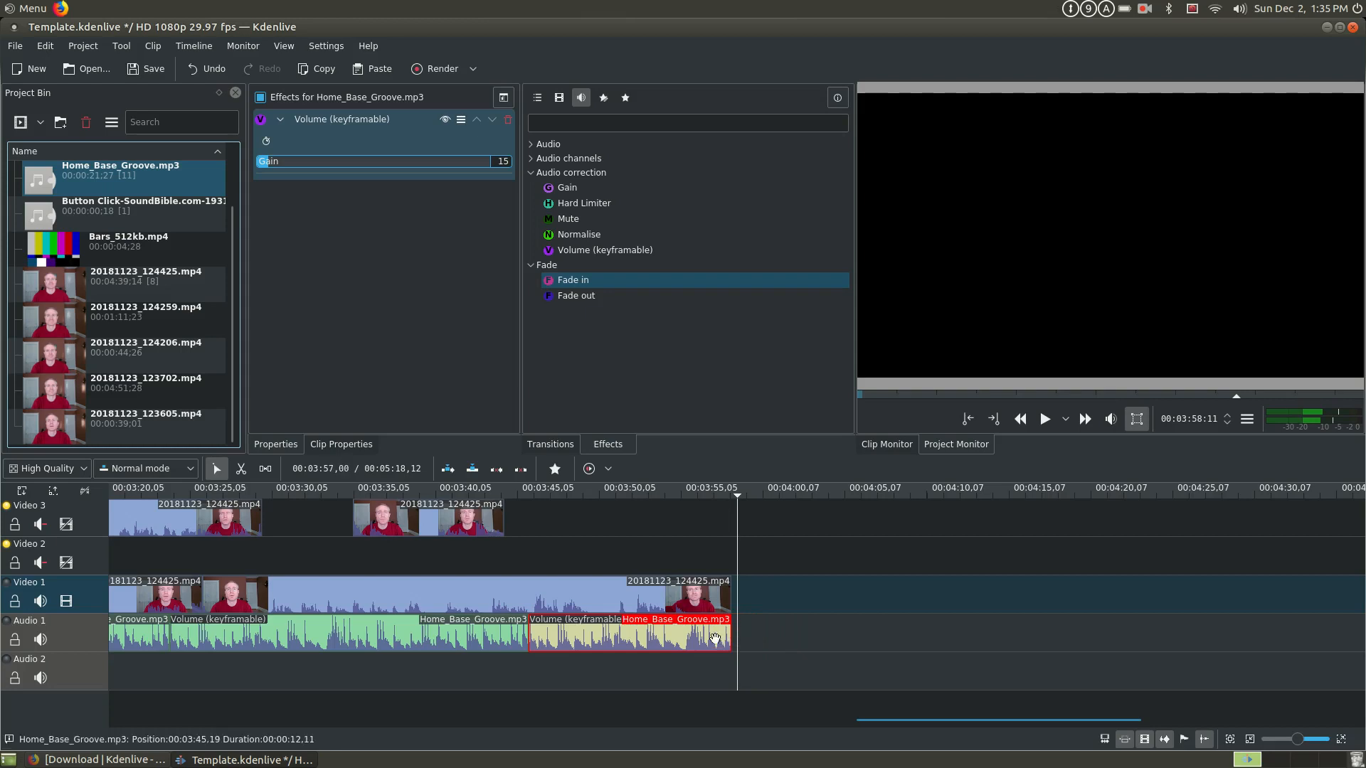
- Add a Fade to Black effect to the last 20181123_124425.mp4 segment on Video 1
{"action": "left_click", "coordinate": [718, 599]}
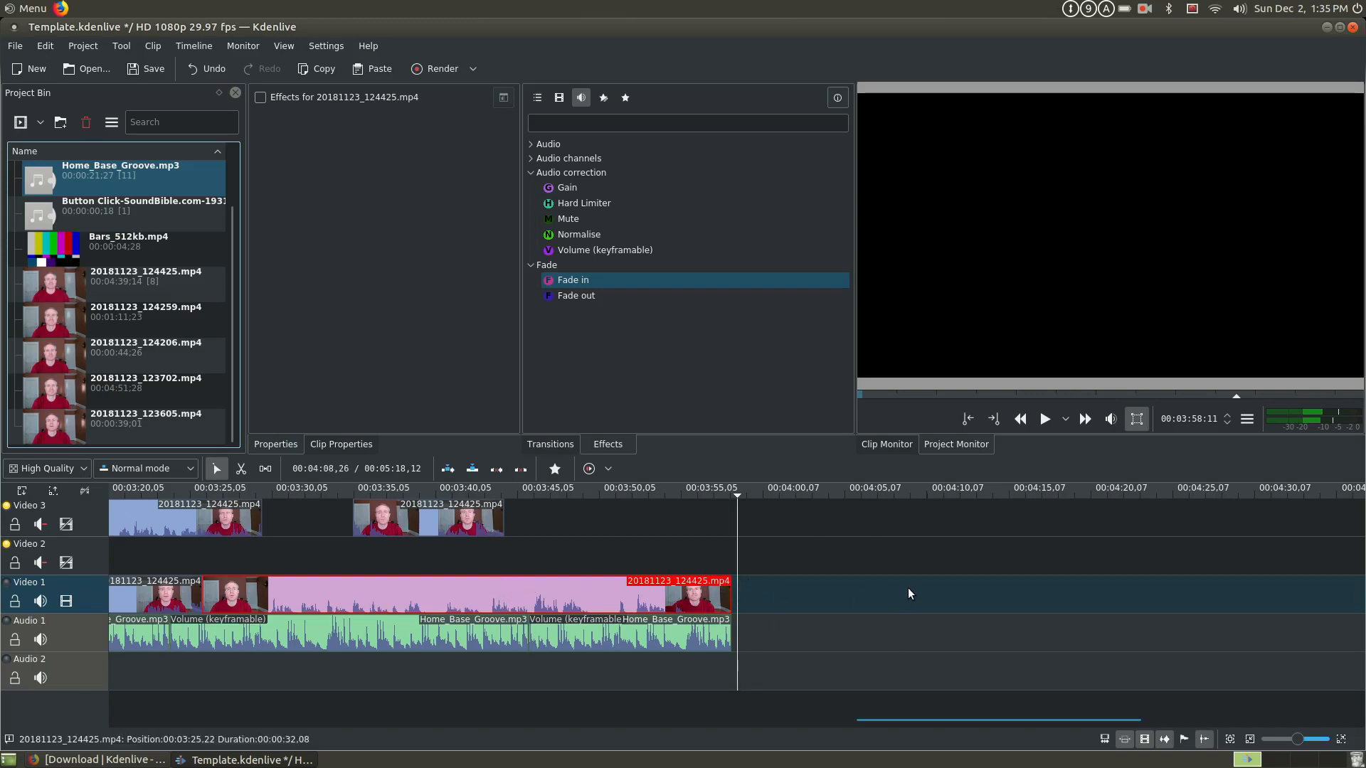
{"action": "mouse_move", "coordinate": [731, 597]}
{"action": "left_mouse_down"}
{"action": "mouse_move", "coordinate": [690, 608]}
{"action": "mouse_move", "coordinate": [734, 604]}
{"action": "left_mouse_up"}
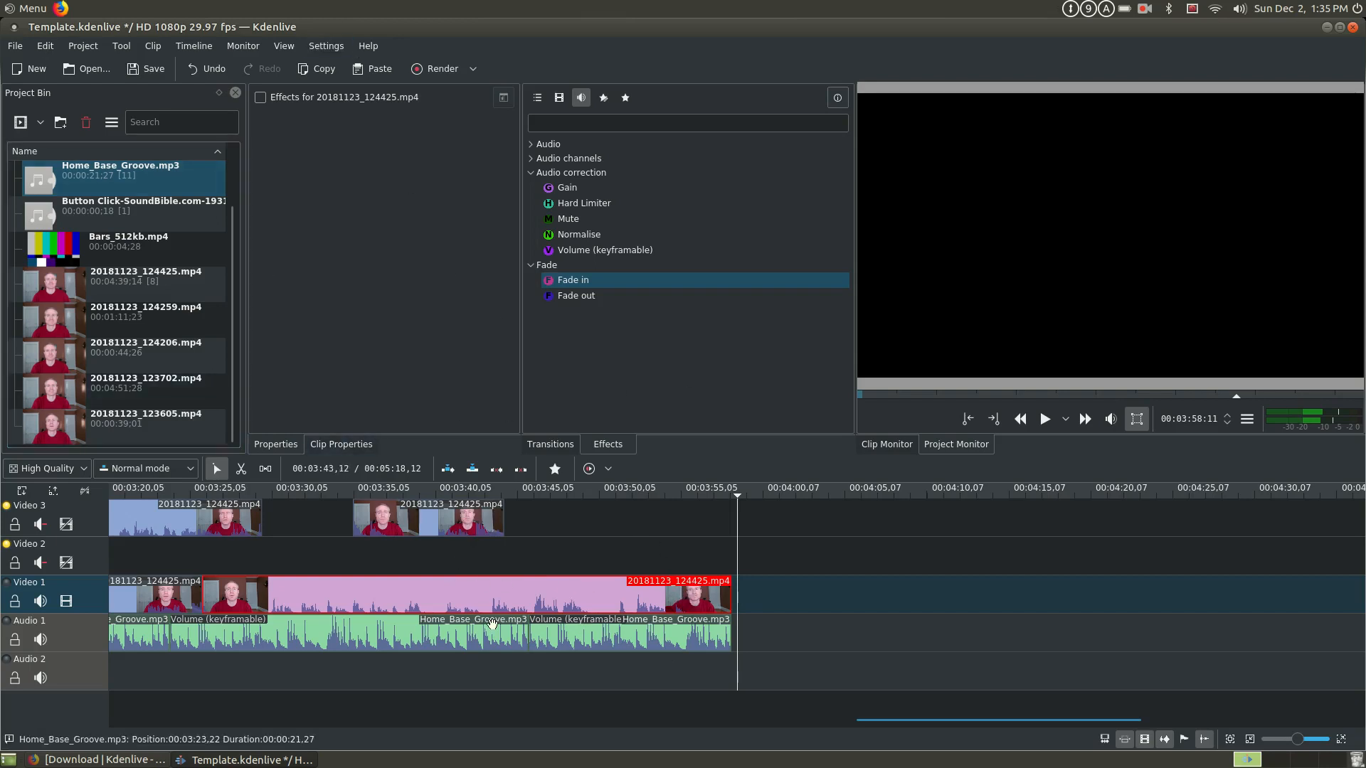
{"action": "left_click", "coordinate": [559, 97]}
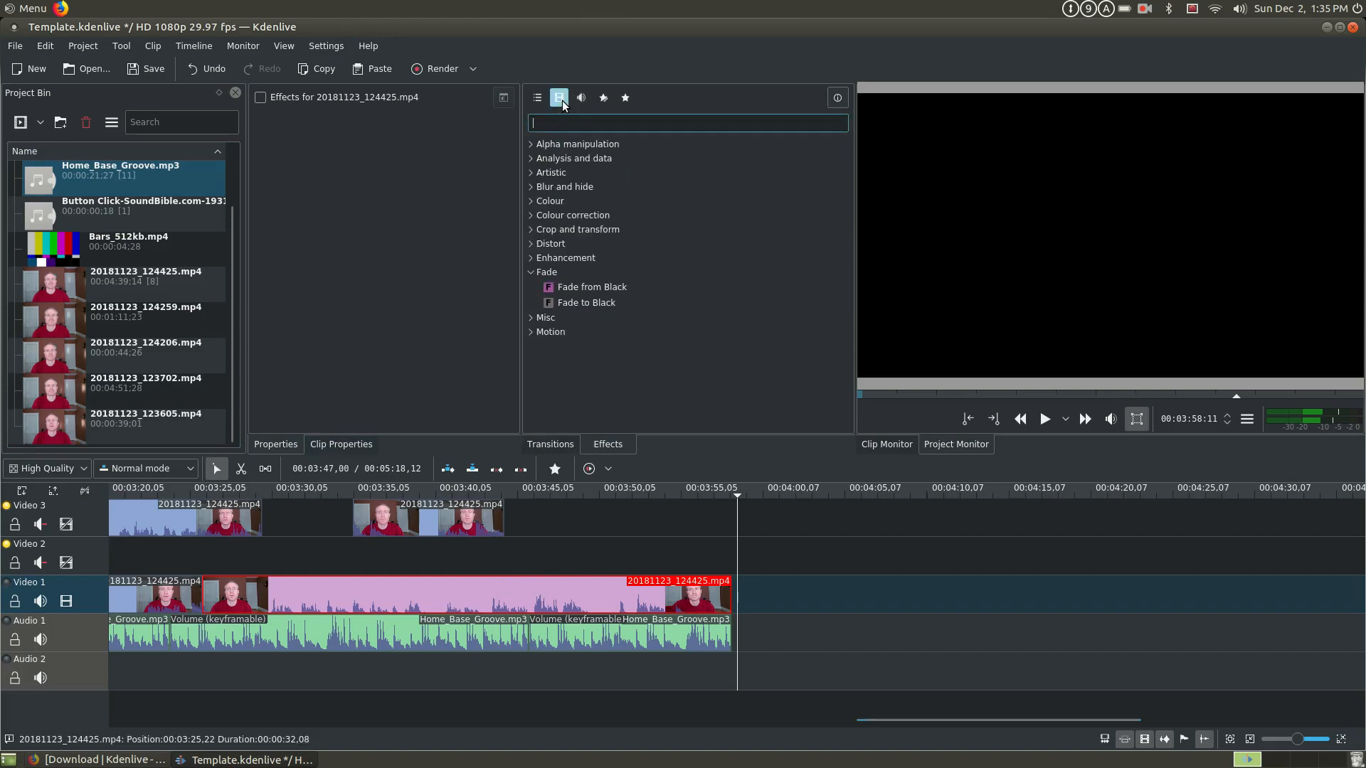
{"action": "double_click", "coordinate": [587, 302]}
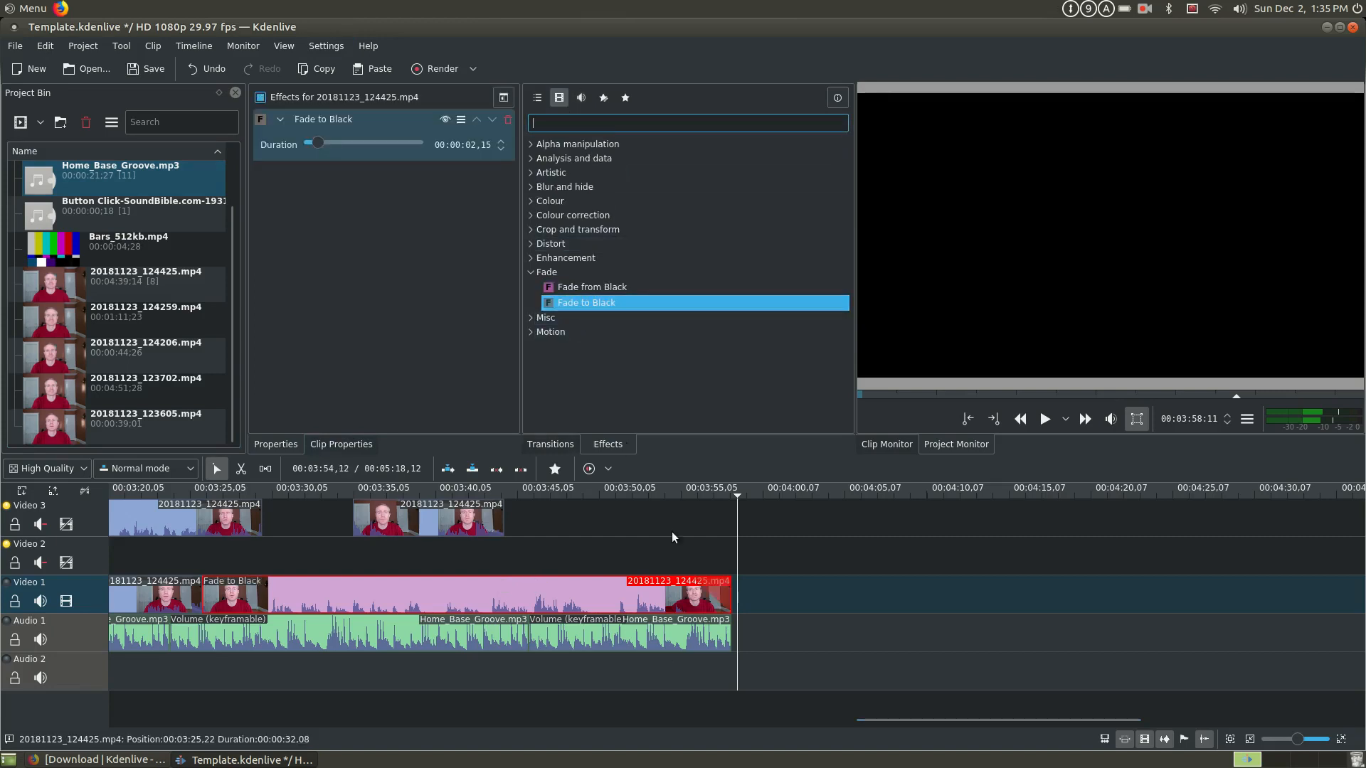
- Add an audio Fade out effect to the last Home_Base_Groove.mp3 clip on Audio 1
{"action": "left_click", "coordinate": [715, 634]}
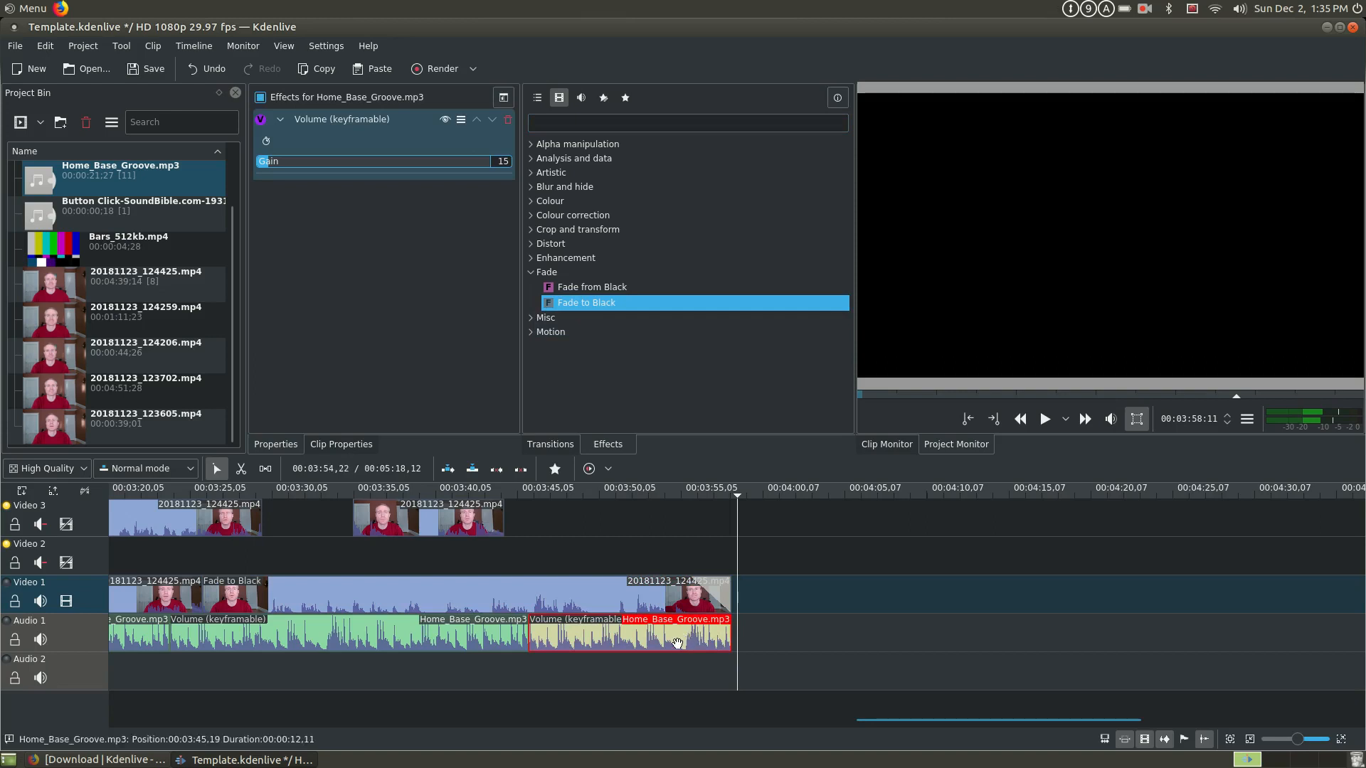
{"action": "left_click", "coordinate": [581, 98]}
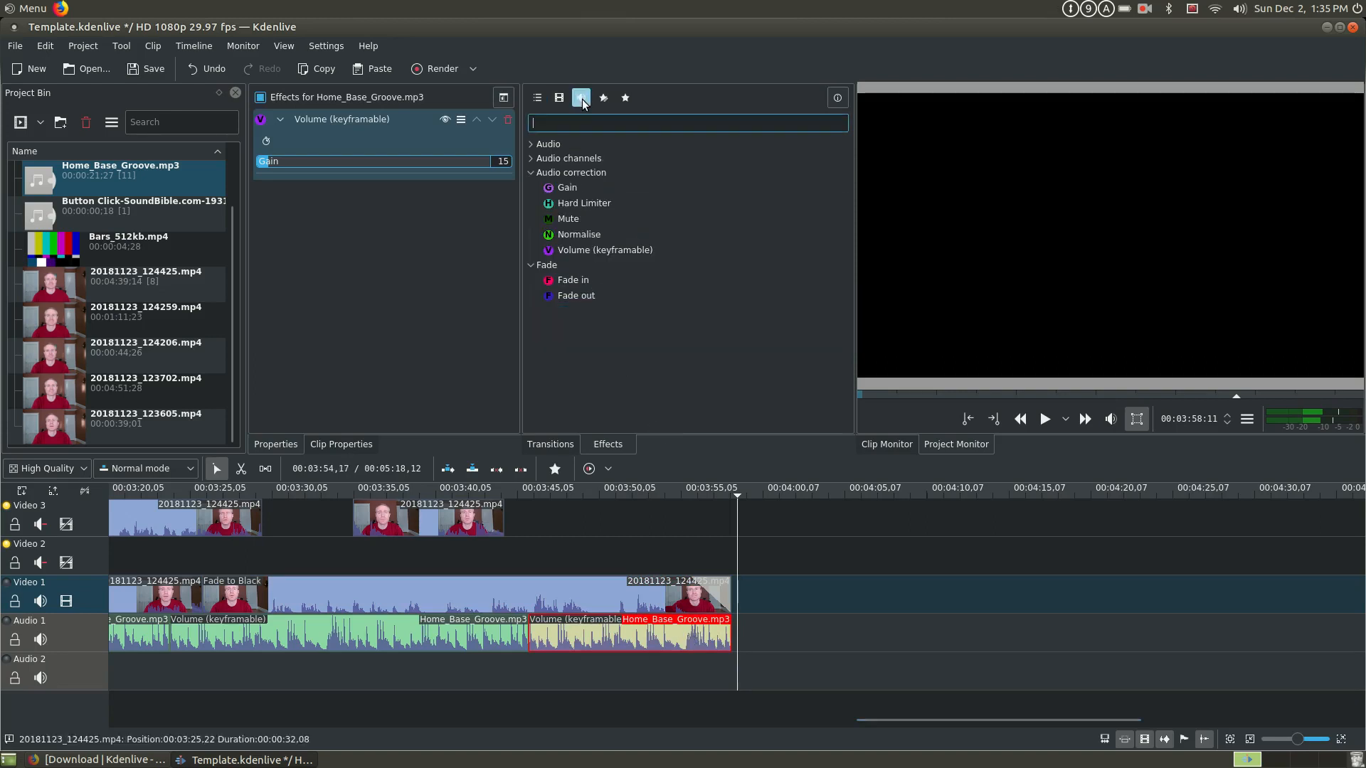
{"action": "double_click", "coordinate": [580, 301]}
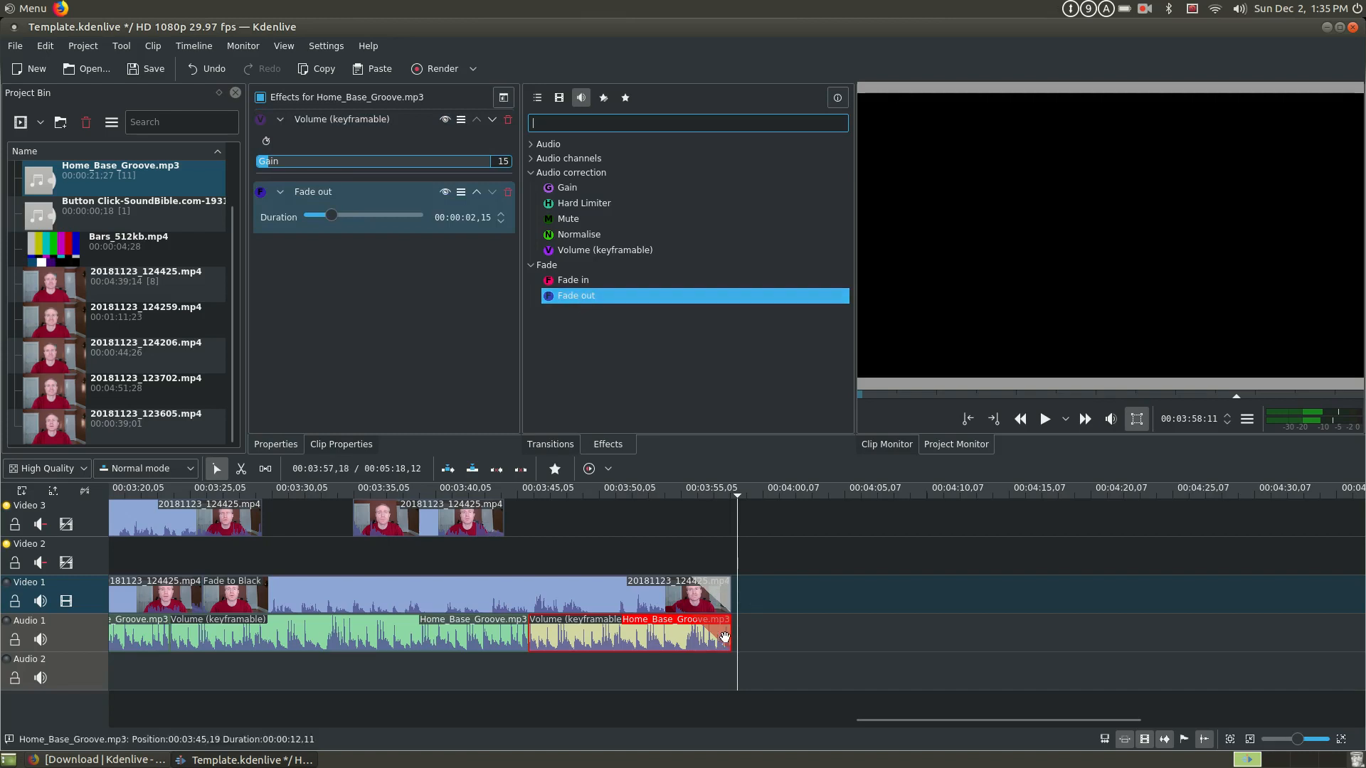
- Play the end of the opening Youtube-splash clip from 00:00:03:07 to check the intro title
{"action": "left_click_drag", "start_coordinate": [891, 714], "coordinate": [255, 755]}
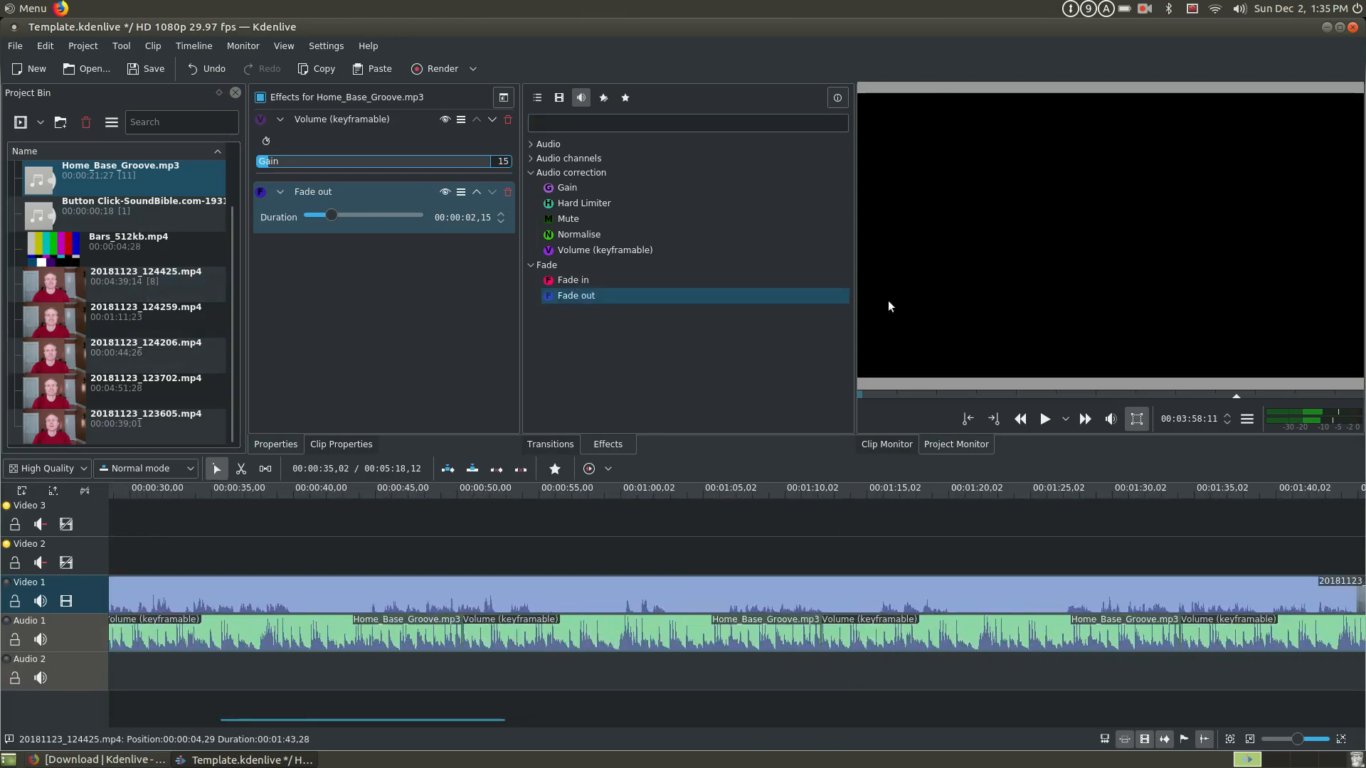
{"action": "left_click_drag", "start_coordinate": [382, 720], "coordinate": [263, 758]}
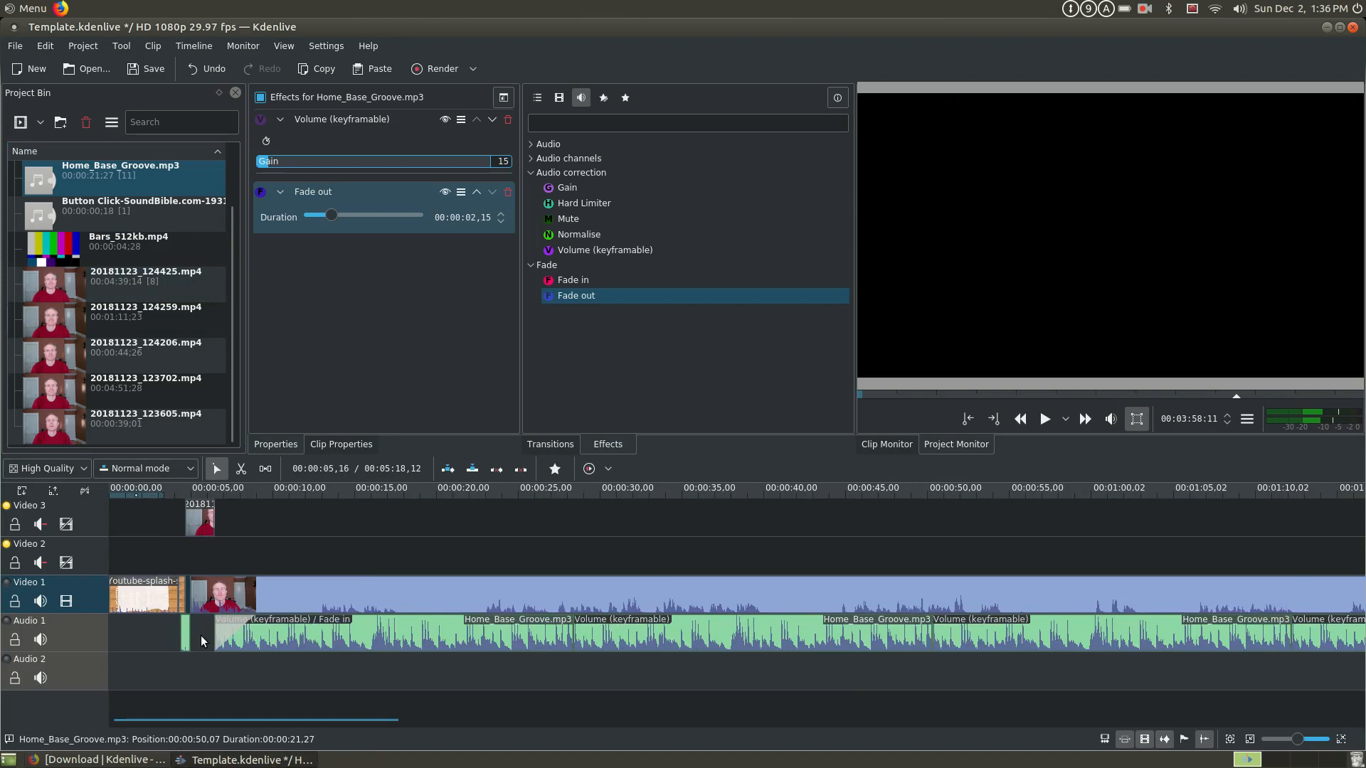
{"action": "left_click", "coordinate": [138, 604]}
{"action": "left_click", "coordinate": [162, 571]}
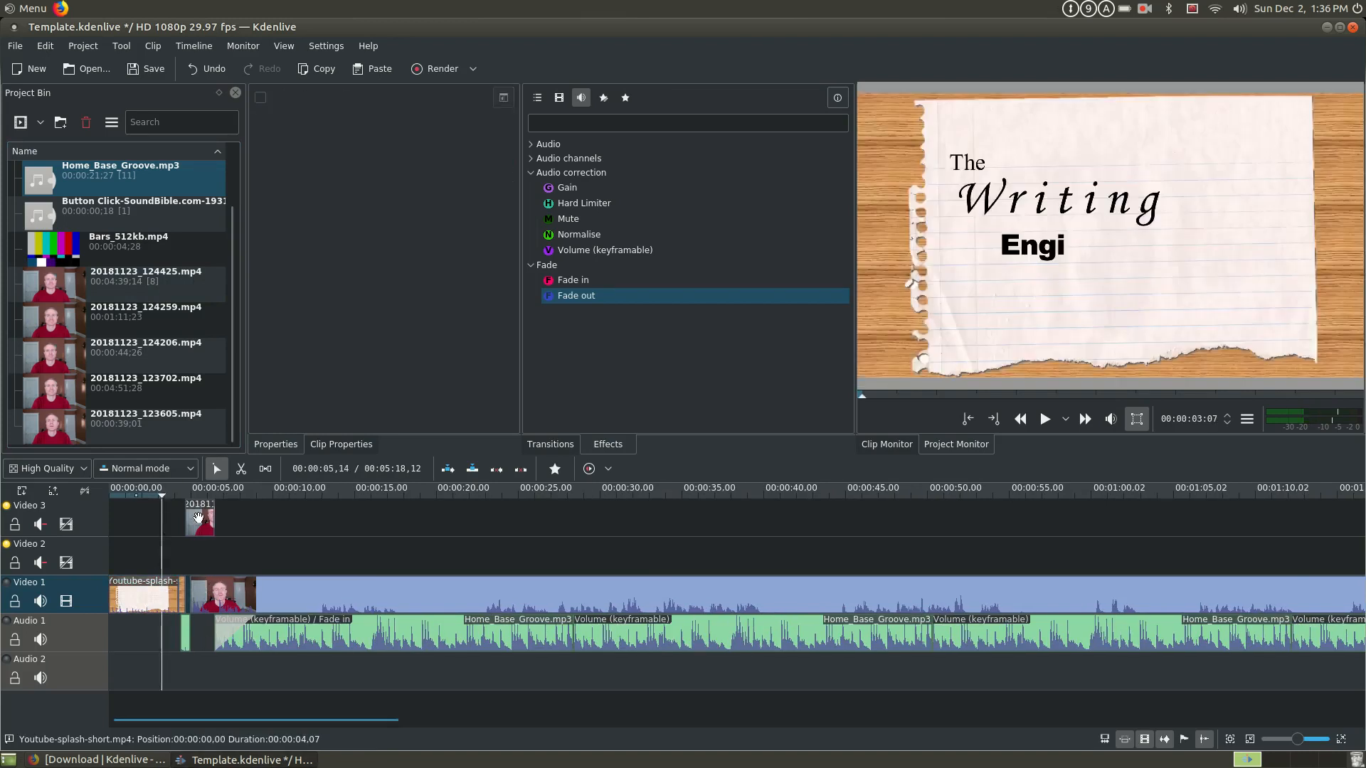
{"action": "key", "text": "space"}
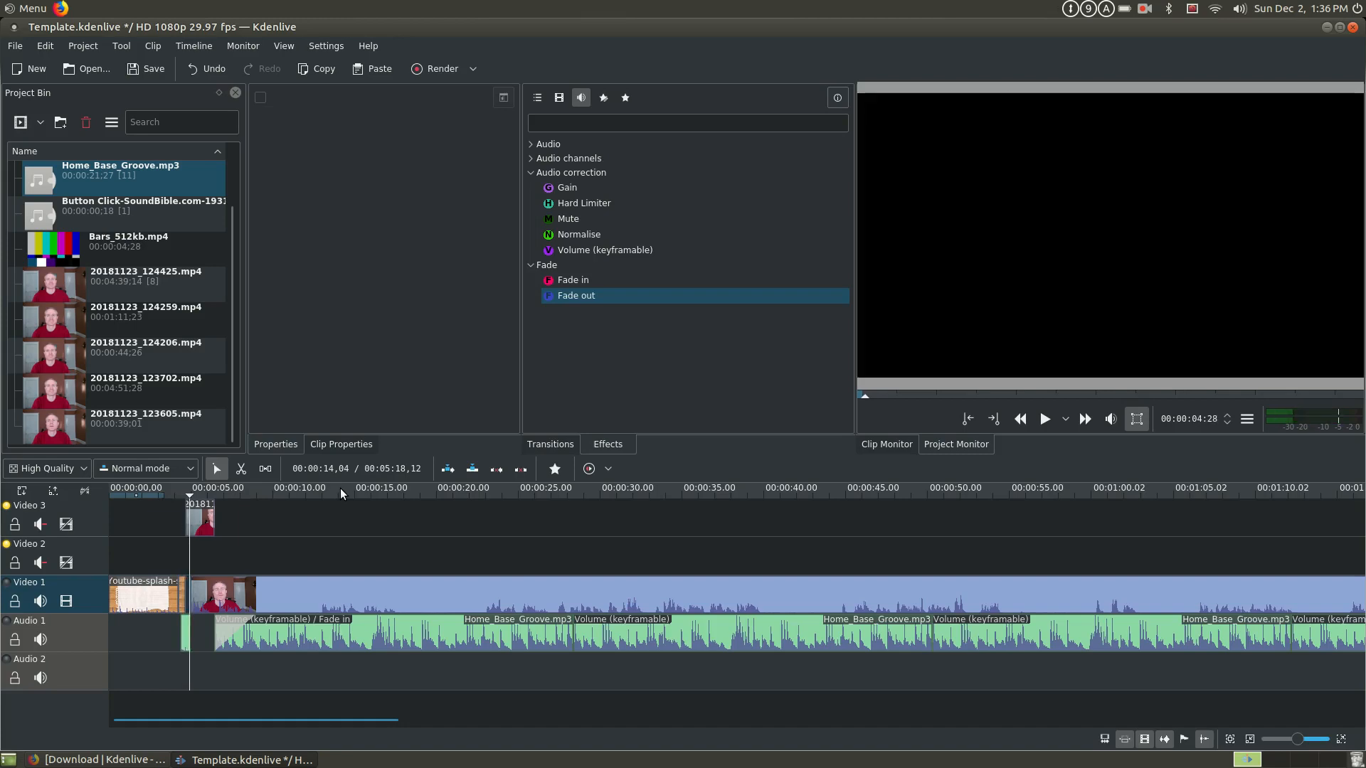
{"action": "key", "text": "space"}
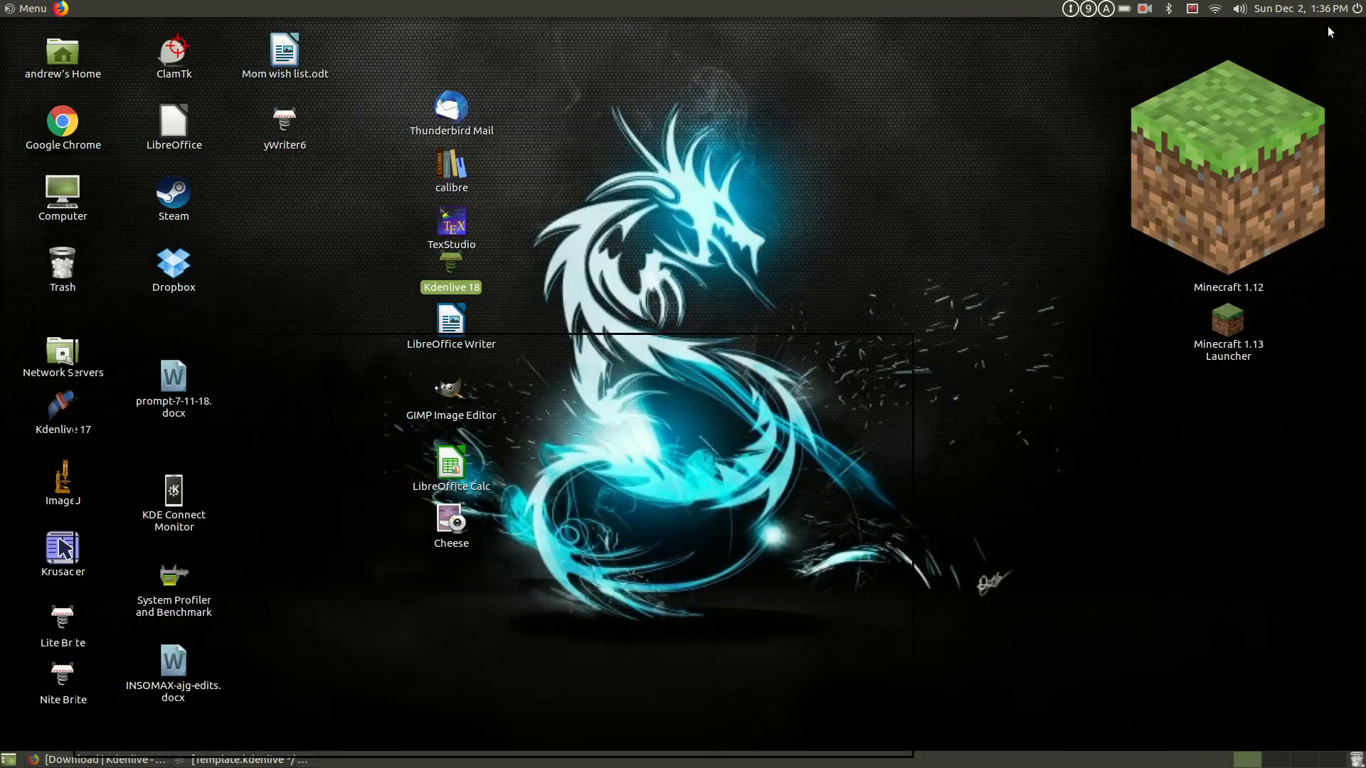
- Minimize Kdenlive and launch GIMP Image Editor from the Graphics applications
{"action": "left_click", "coordinate": [1327, 27]}
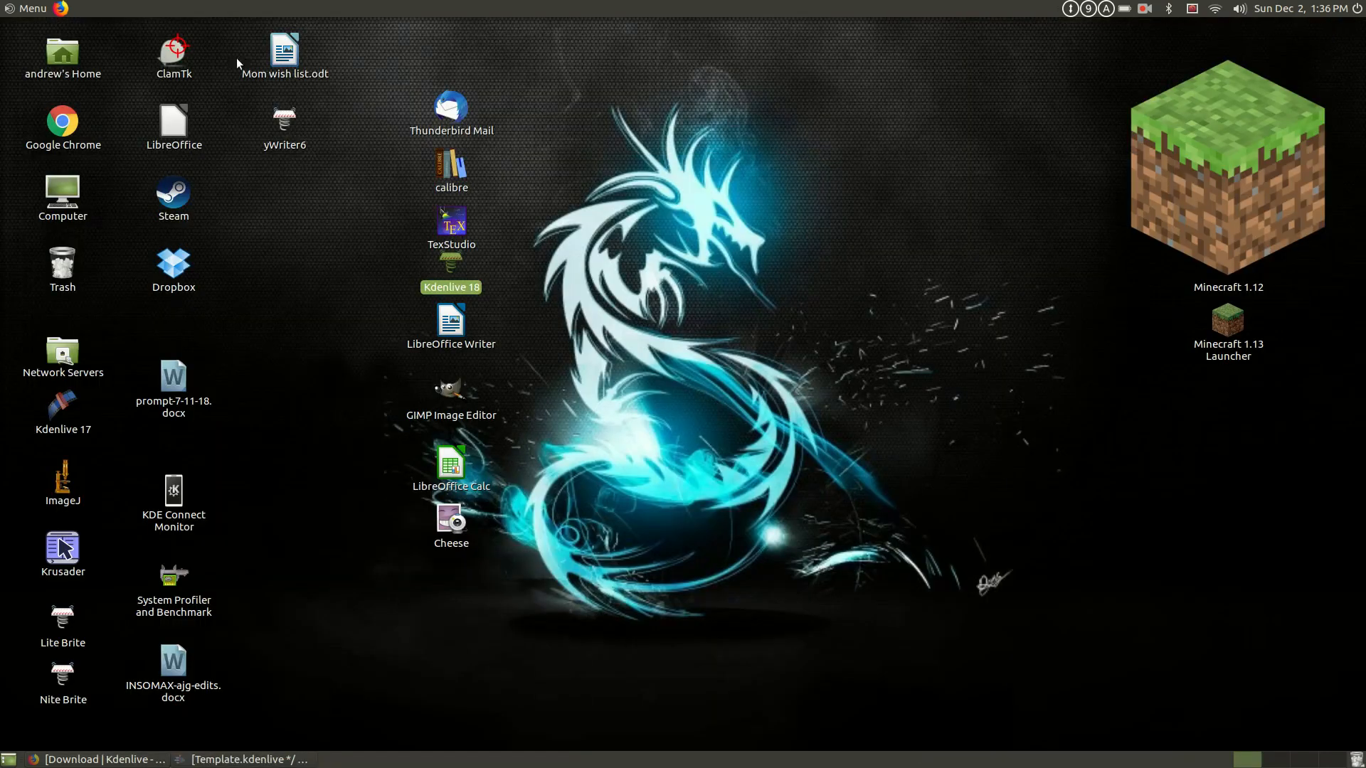
{"action": "left_click", "coordinate": [36, 8]}
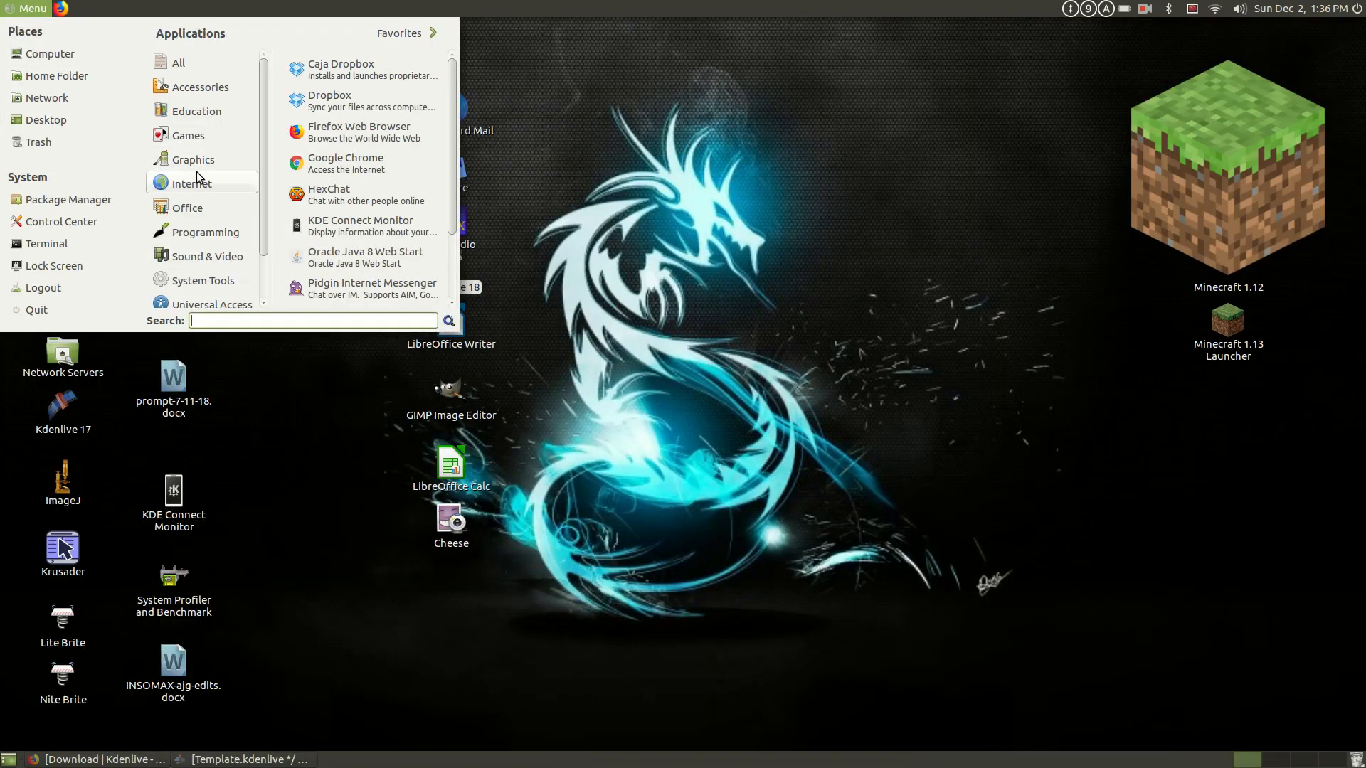
{"action": "mouse_move", "coordinate": [203, 238]}
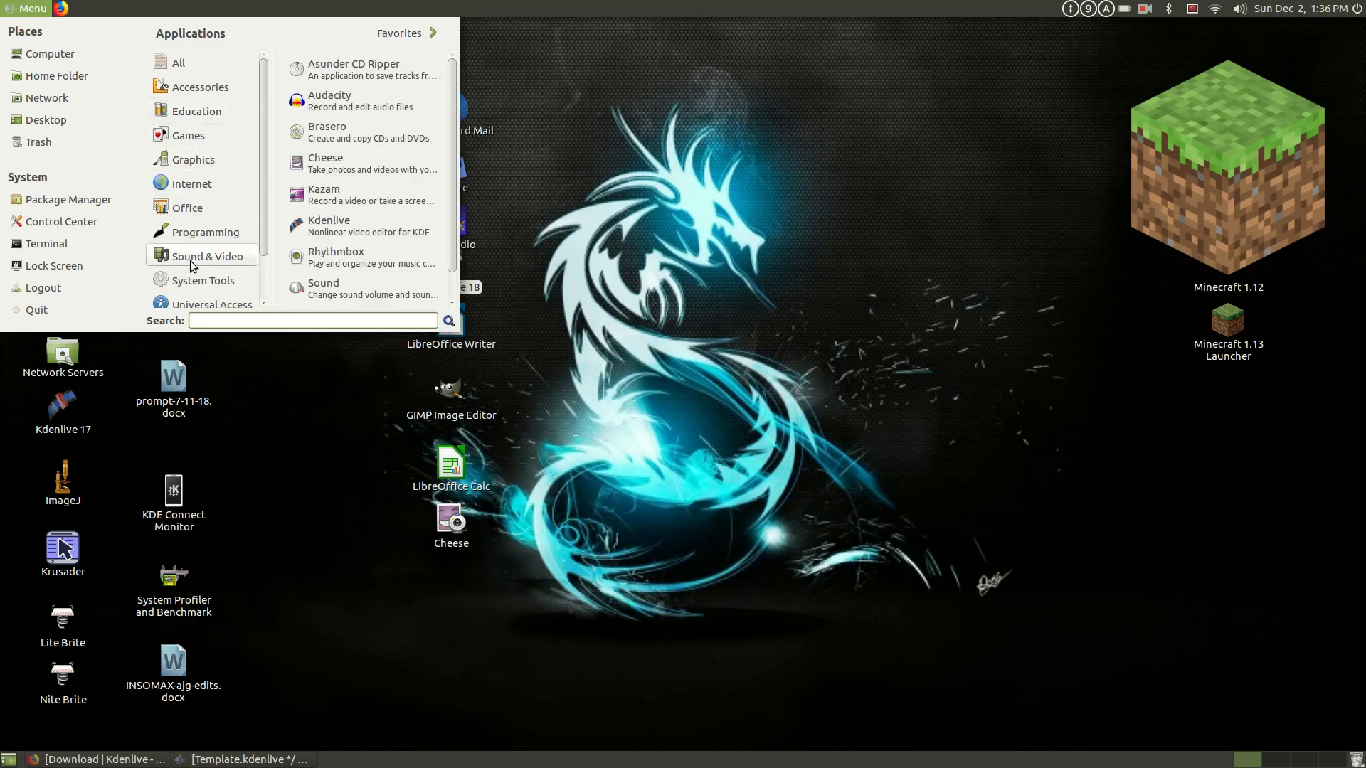
{"action": "left_click", "coordinate": [188, 156]}
{"action": "scroll", "coordinate": [320, 142], "scroll_direction": "down", "scroll_amount": 2}
{"action": "left_click", "coordinate": [360, 124]}
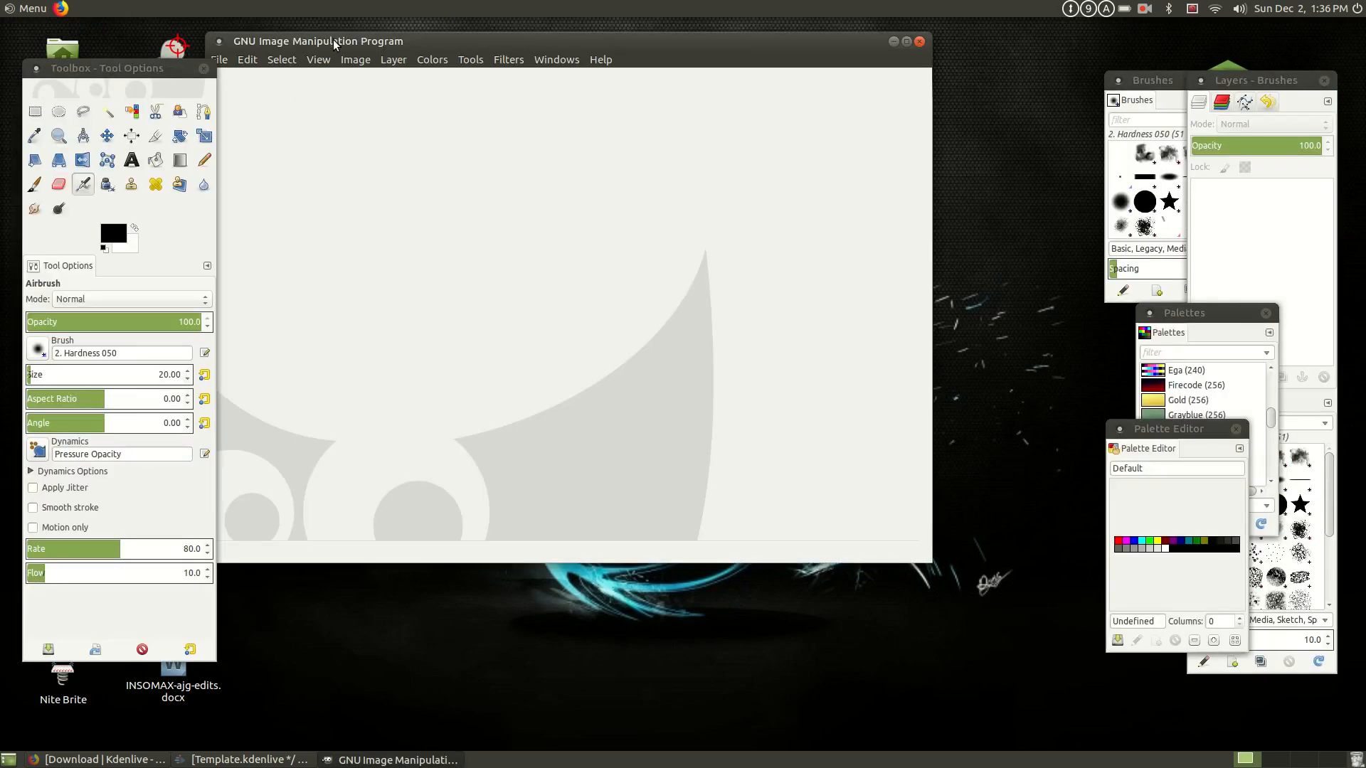
- Rearrange the GIMP image window and the Brushes, Palettes and Palette Editor windows beside it
{"action": "left_click_drag", "start_coordinate": [335, 44], "coordinate": [394, 71]}
{"action": "left_click_drag", "start_coordinate": [1164, 82], "coordinate": [1060, 75]}
{"action": "left_click_drag", "start_coordinate": [1209, 313], "coordinate": [1078, 314]}
{"action": "left_click_drag", "start_coordinate": [1188, 430], "coordinate": [1096, 524]}
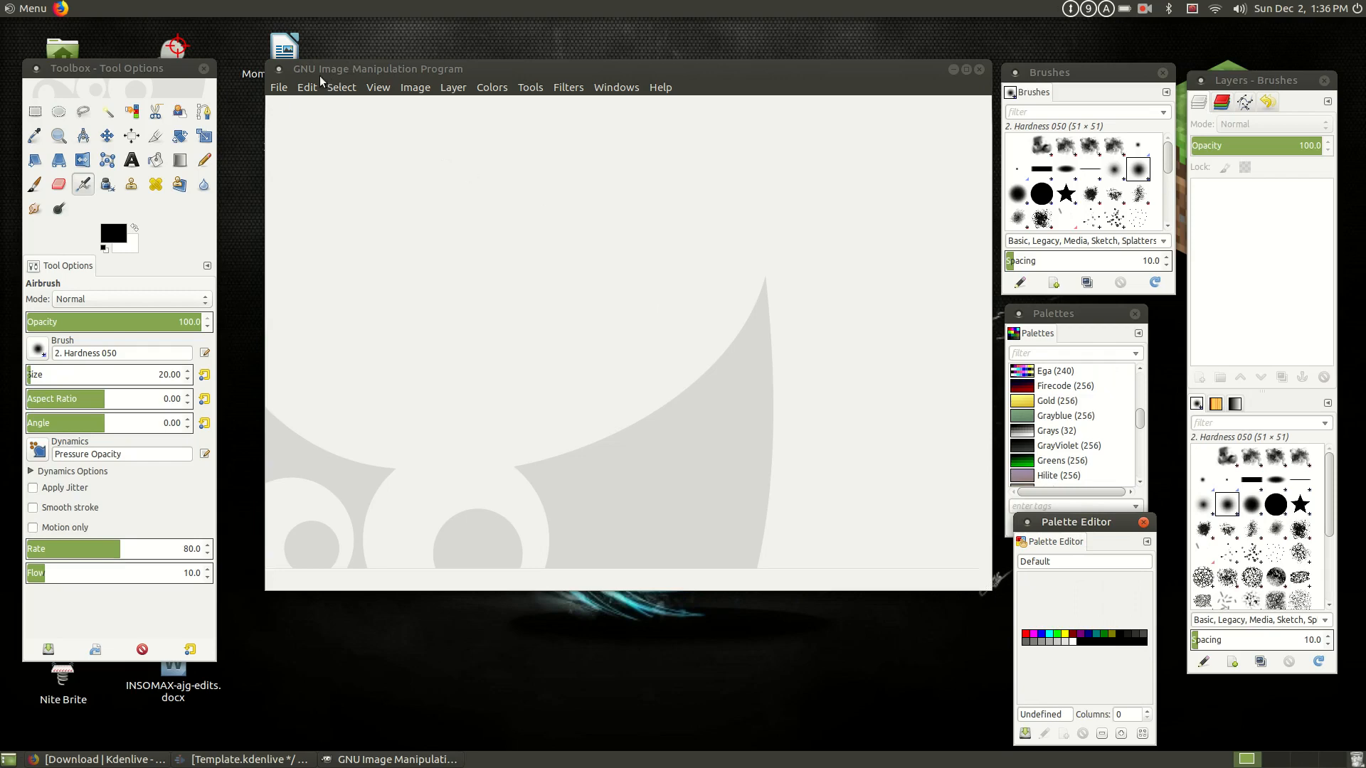
- Open the recent image Youtube-splash-NO-NANO.xcf and move the Brushes, Palettes and Palette Editor windows off the lettering
{"action": "left_click", "coordinate": [283, 93]}
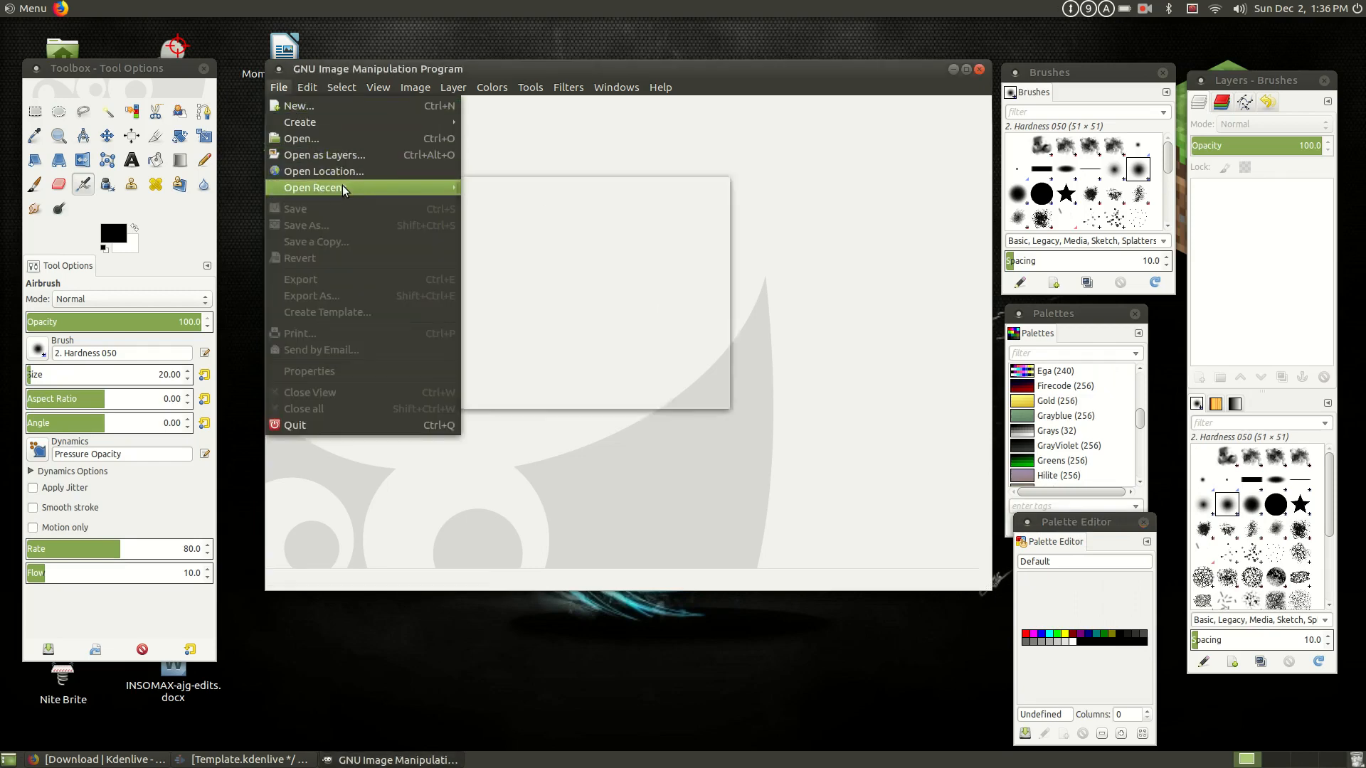
{"action": "mouse_move", "coordinate": [343, 187]}
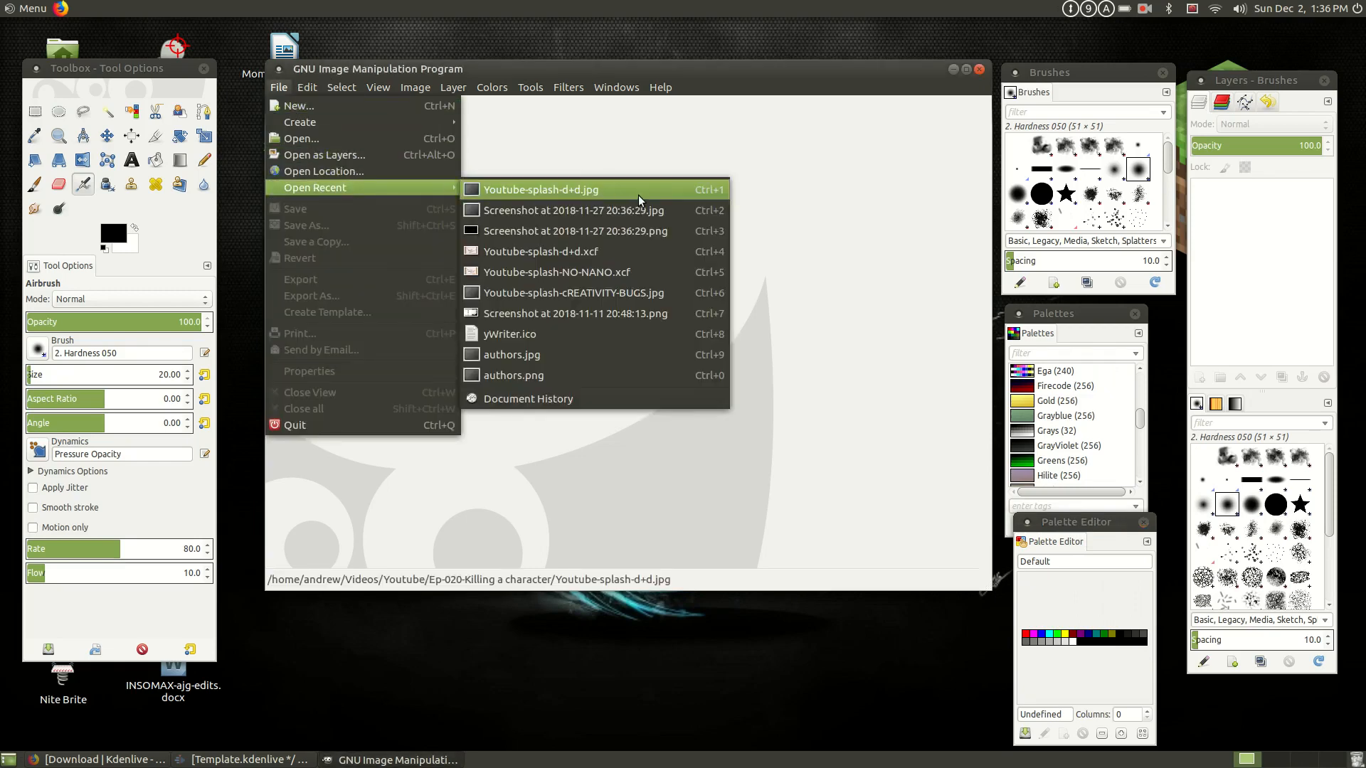
{"action": "left_click", "coordinate": [573, 281]}
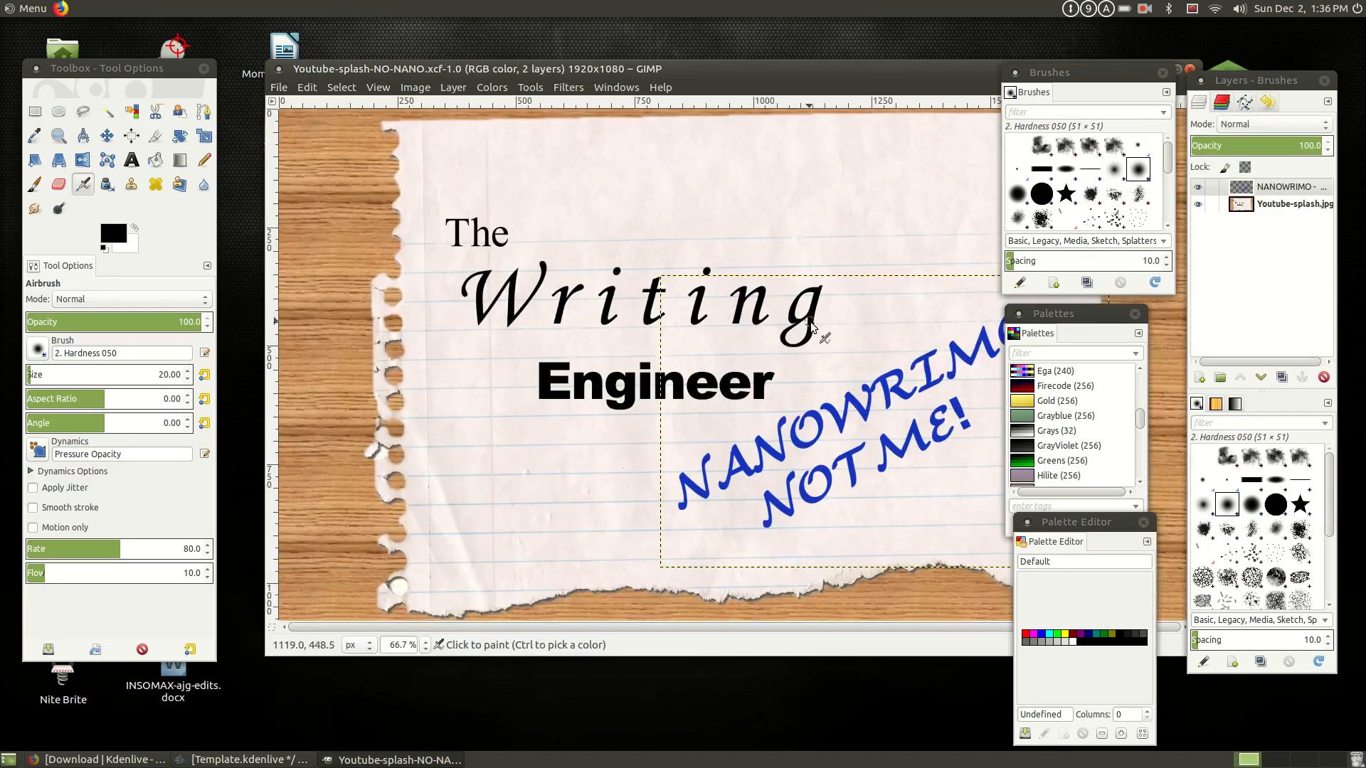
{"action": "left_click_drag", "start_coordinate": [1139, 71], "coordinate": [1316, 225]}
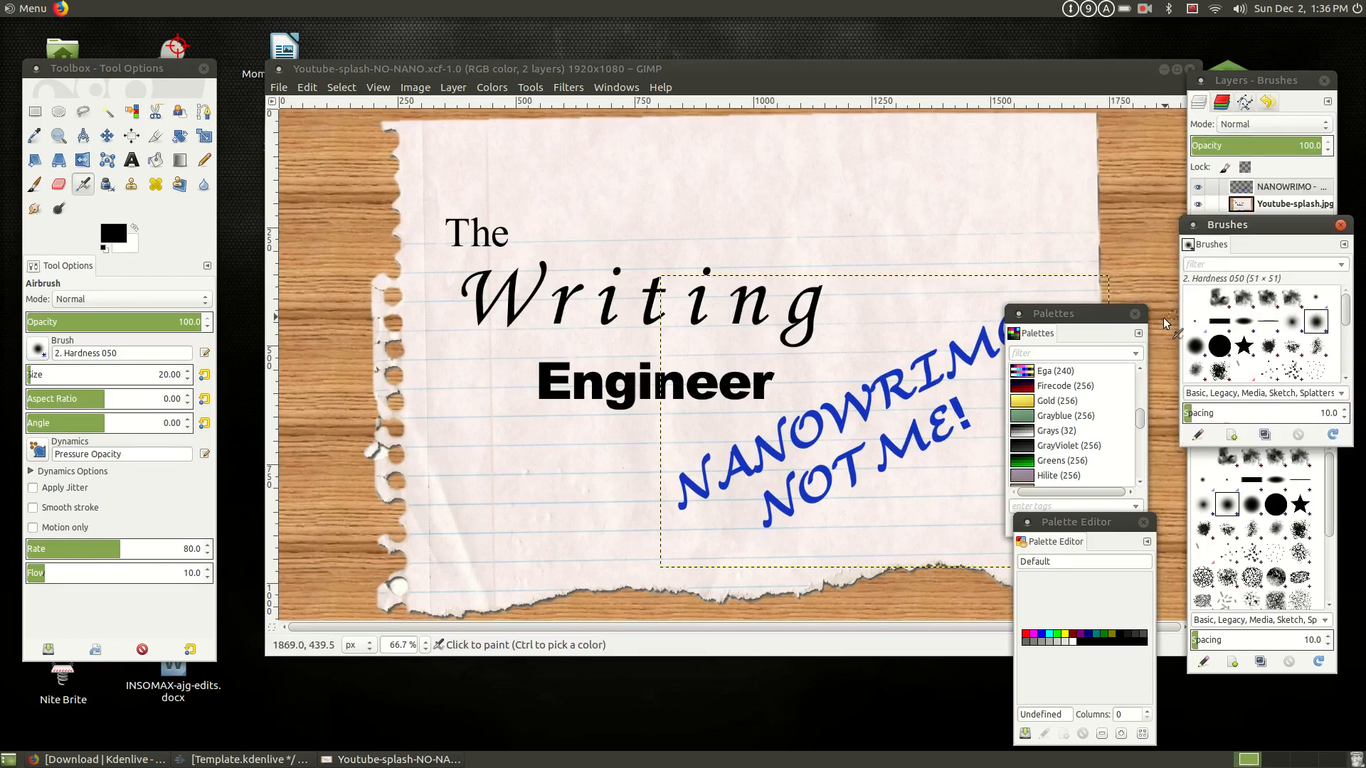
{"action": "left_click_drag", "start_coordinate": [1081, 313], "coordinate": [1254, 407]}
{"action": "left_click_drag", "start_coordinate": [1065, 525], "coordinate": [1180, 530]}
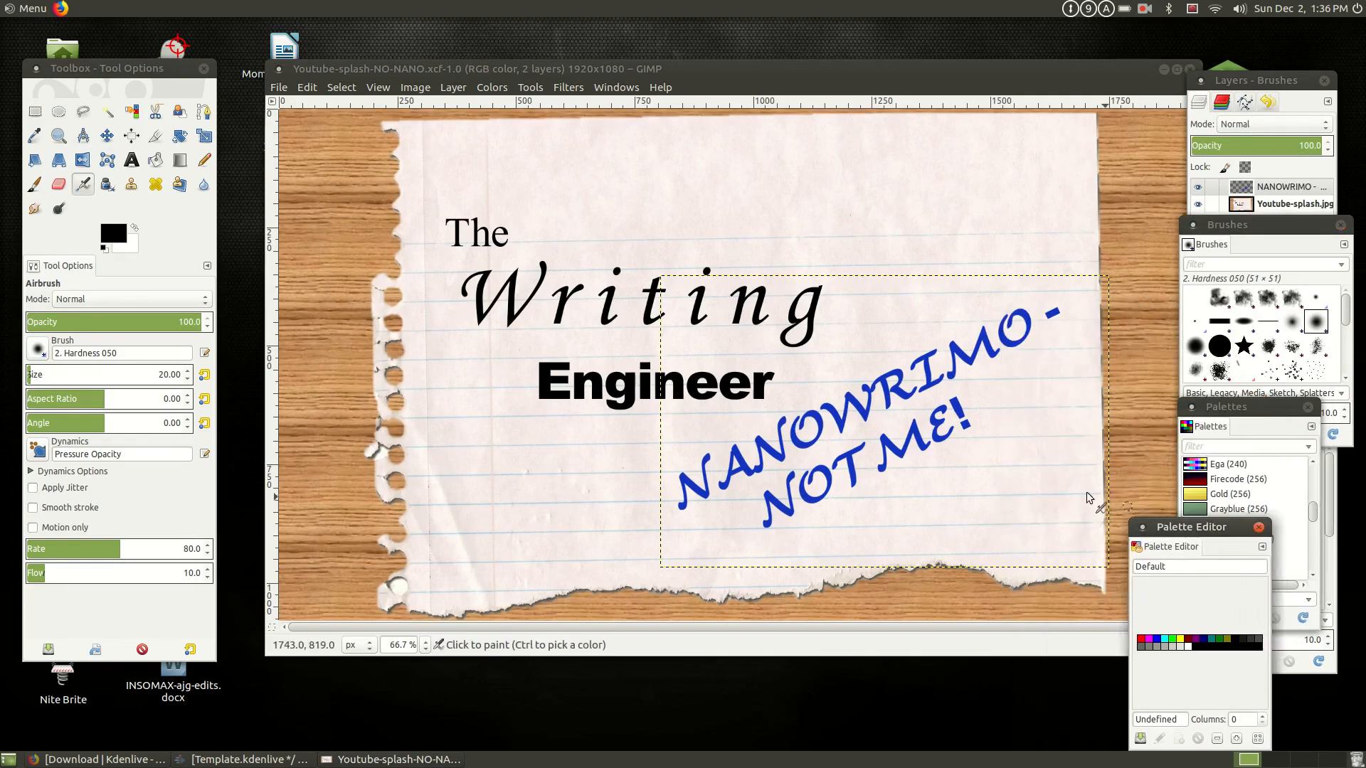
- Edit the blue text layer, discarding its earlier modifications, and replace its wording with DEATH AND DESTRUCTION on two lines
{"action": "left_click", "coordinate": [131, 161]}
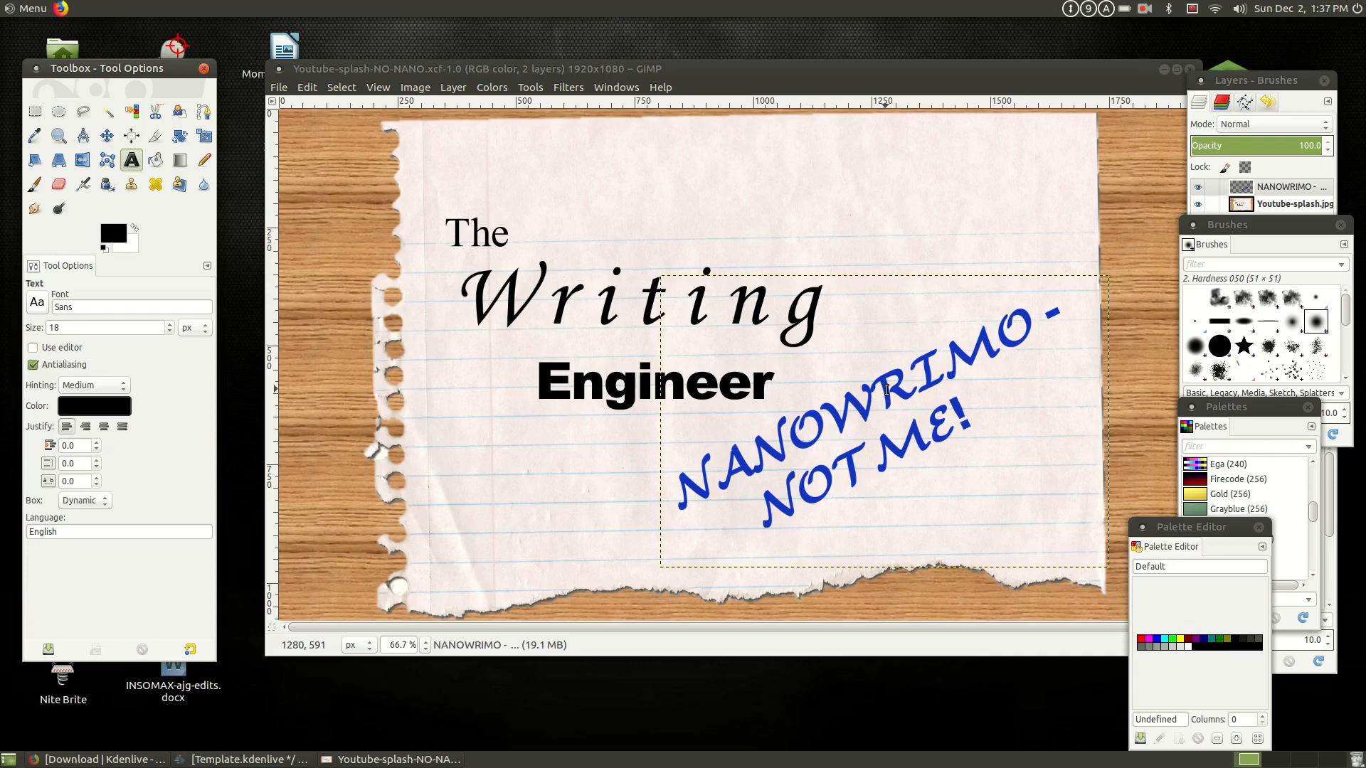
{"action": "left_click", "coordinate": [887, 389]}
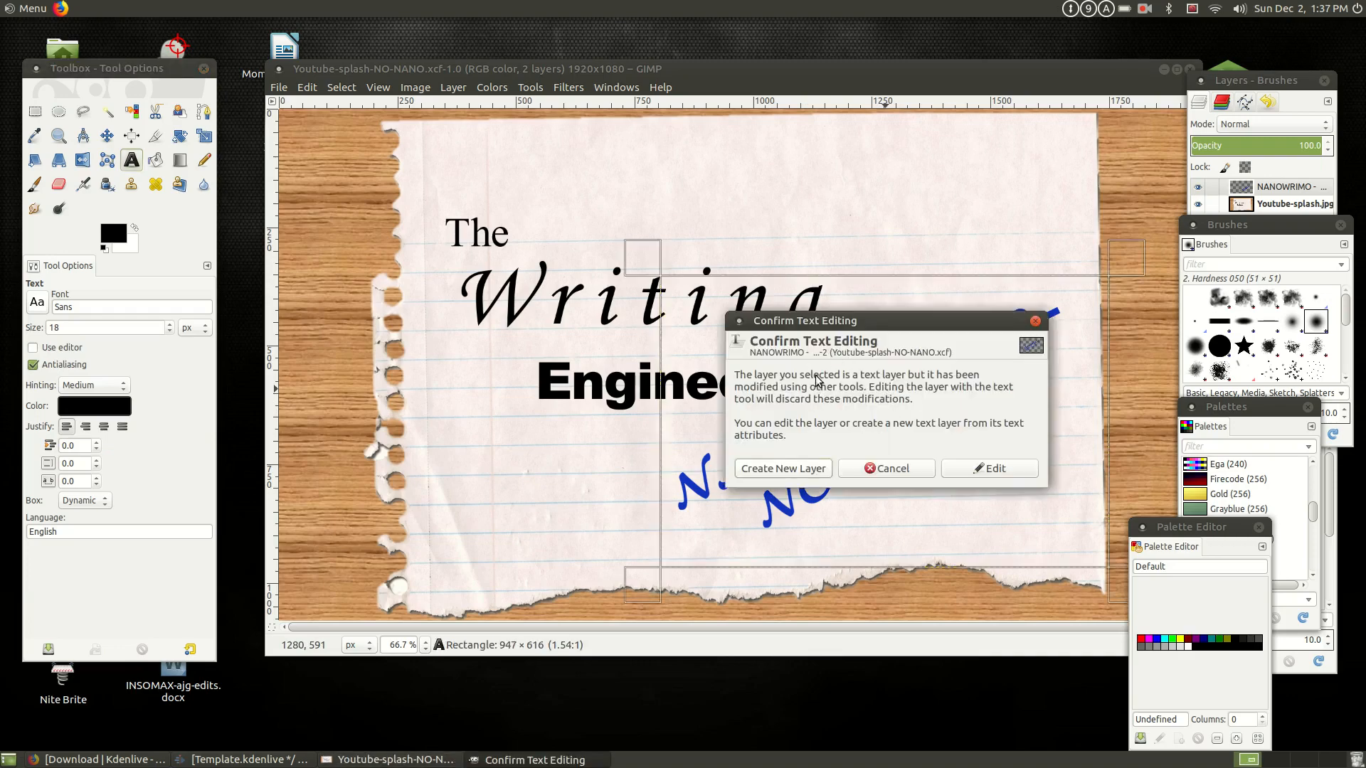
{"action": "left_click", "coordinate": [997, 471]}
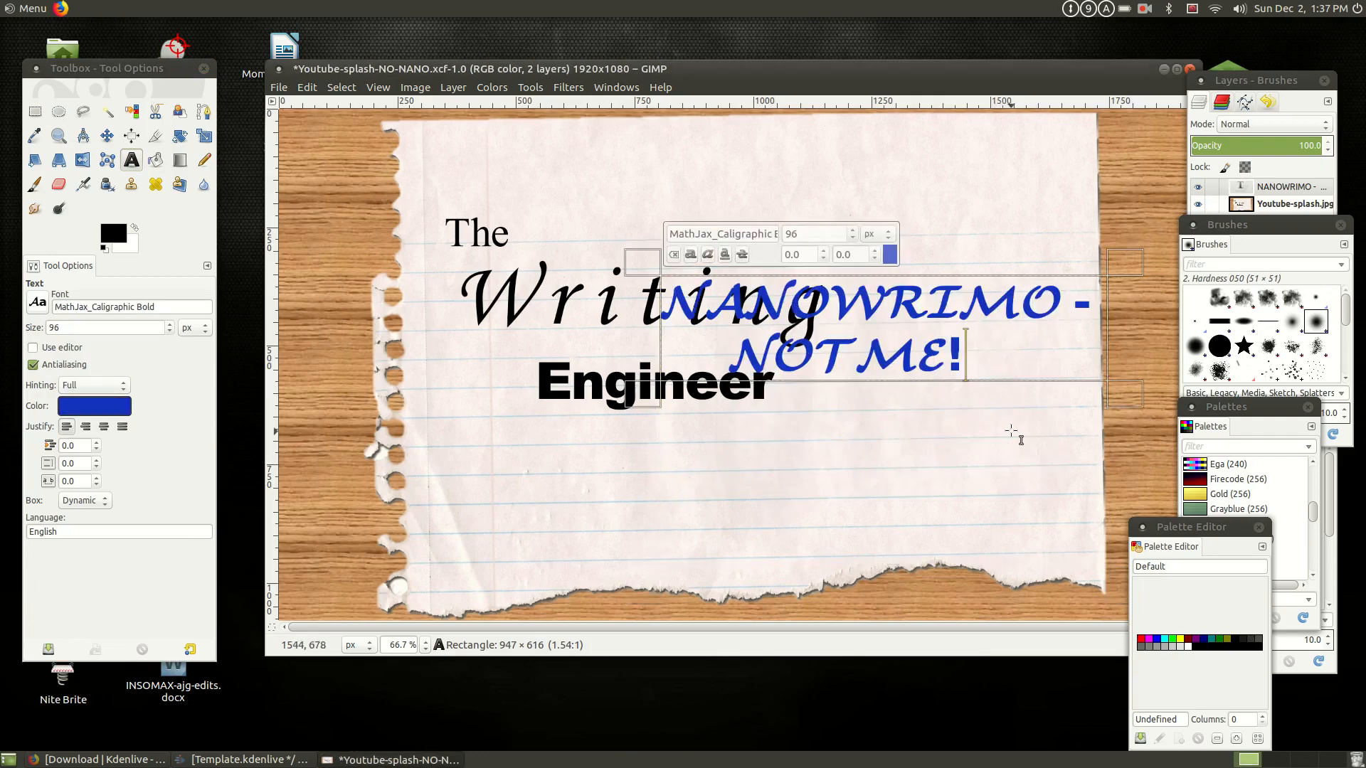
{"action": "key", "text": "ctrl+a"}
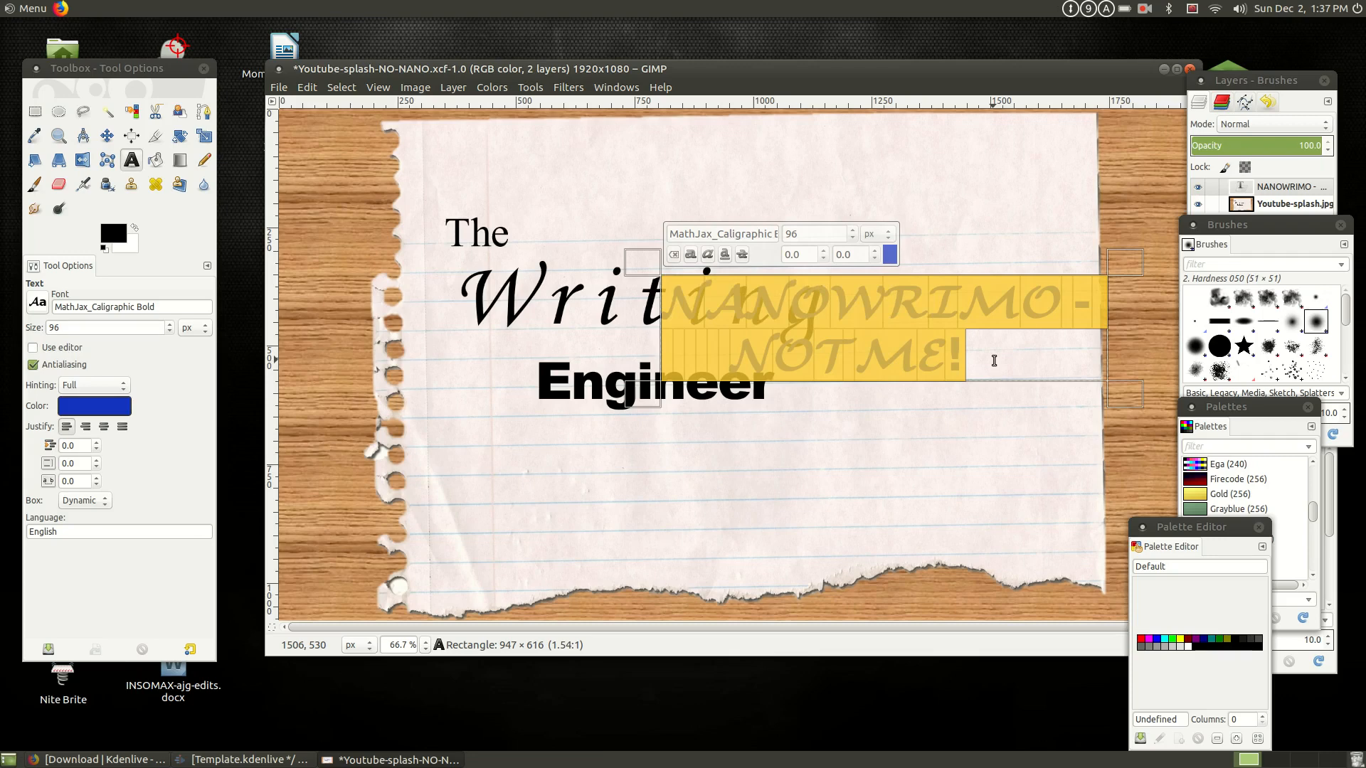
{"action": "type", "text": "DEATH AND"}
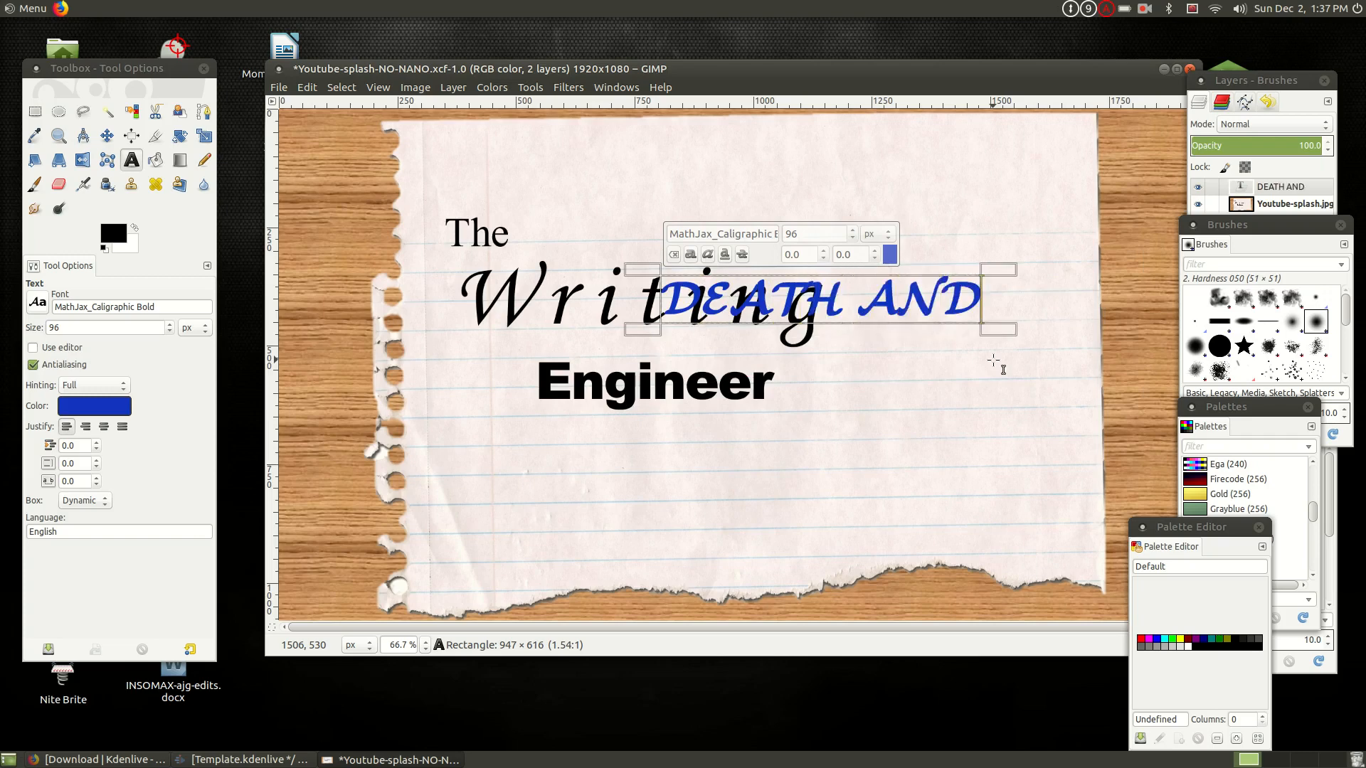
{"action": "key", "text": "Return"}
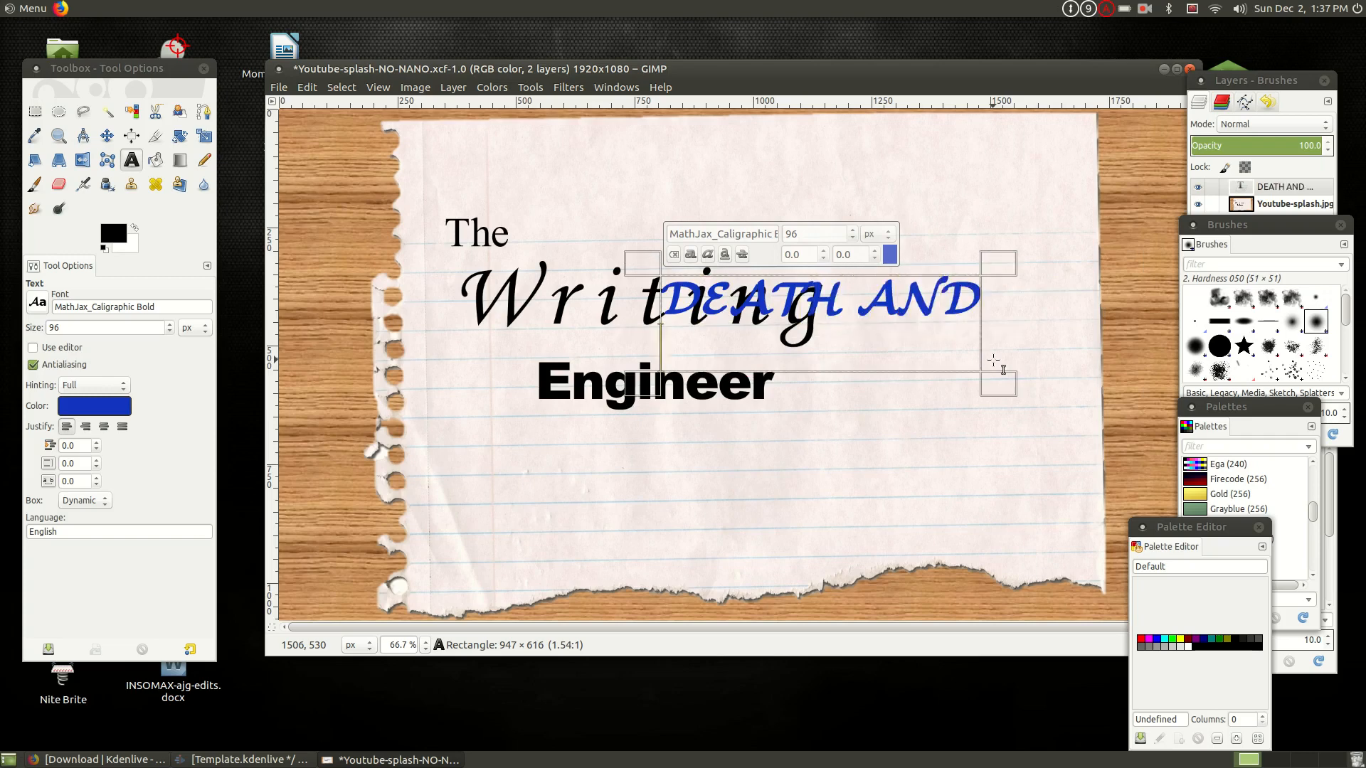
{"action": "type", "text": "DESTRU"}
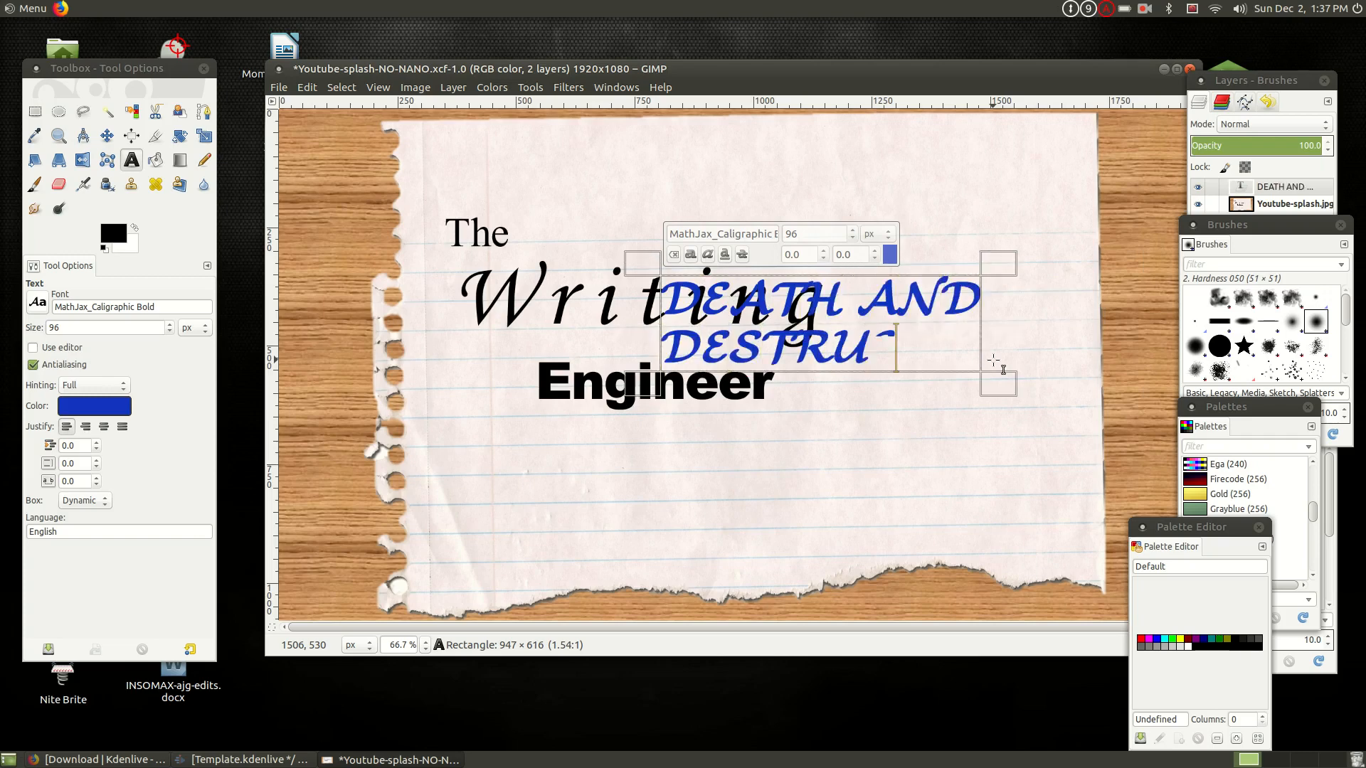
{"action": "type", "text": "CTION"}
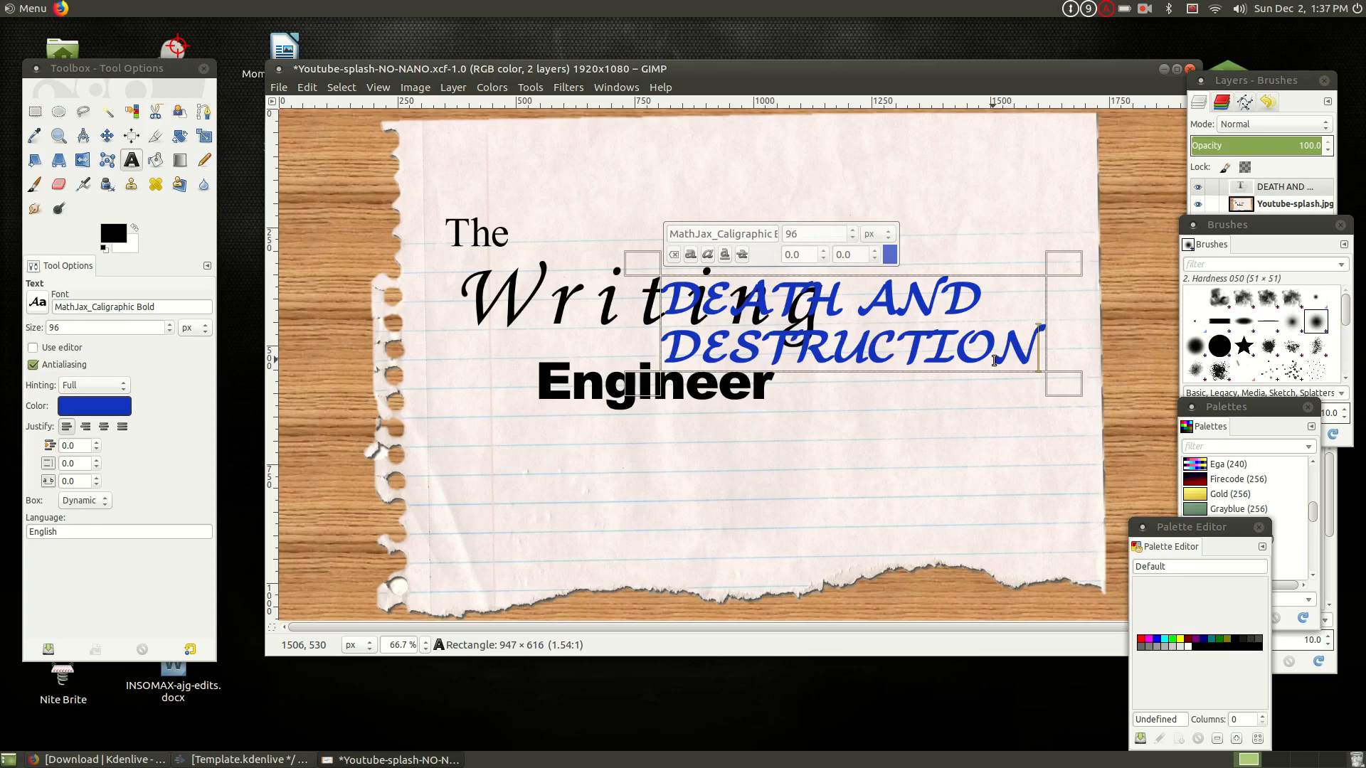
- Move the active DEATH AND DESTRUCTION text layer with the Move tool so that it sits just below the word Engineer
{"action": "left_click", "coordinate": [531, 87]}
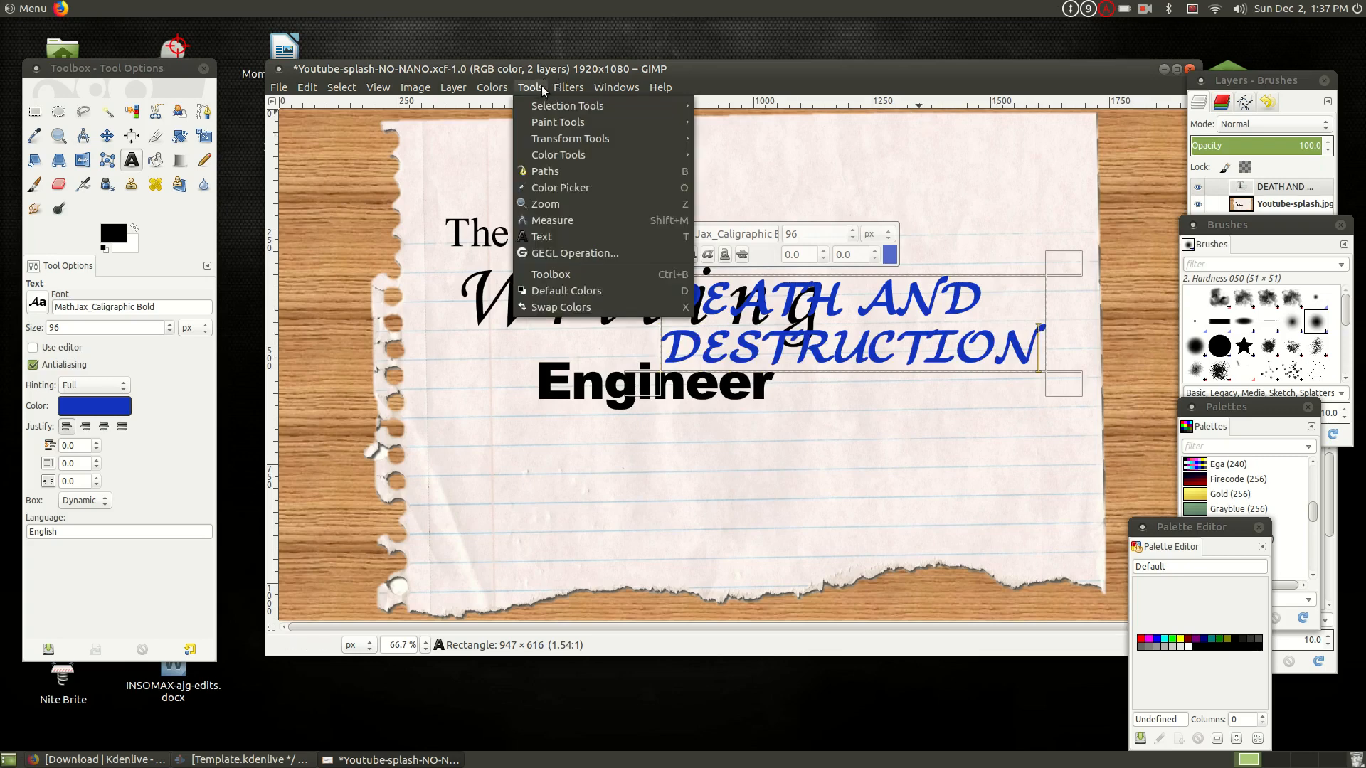
{"action": "mouse_move", "coordinate": [556, 141]}
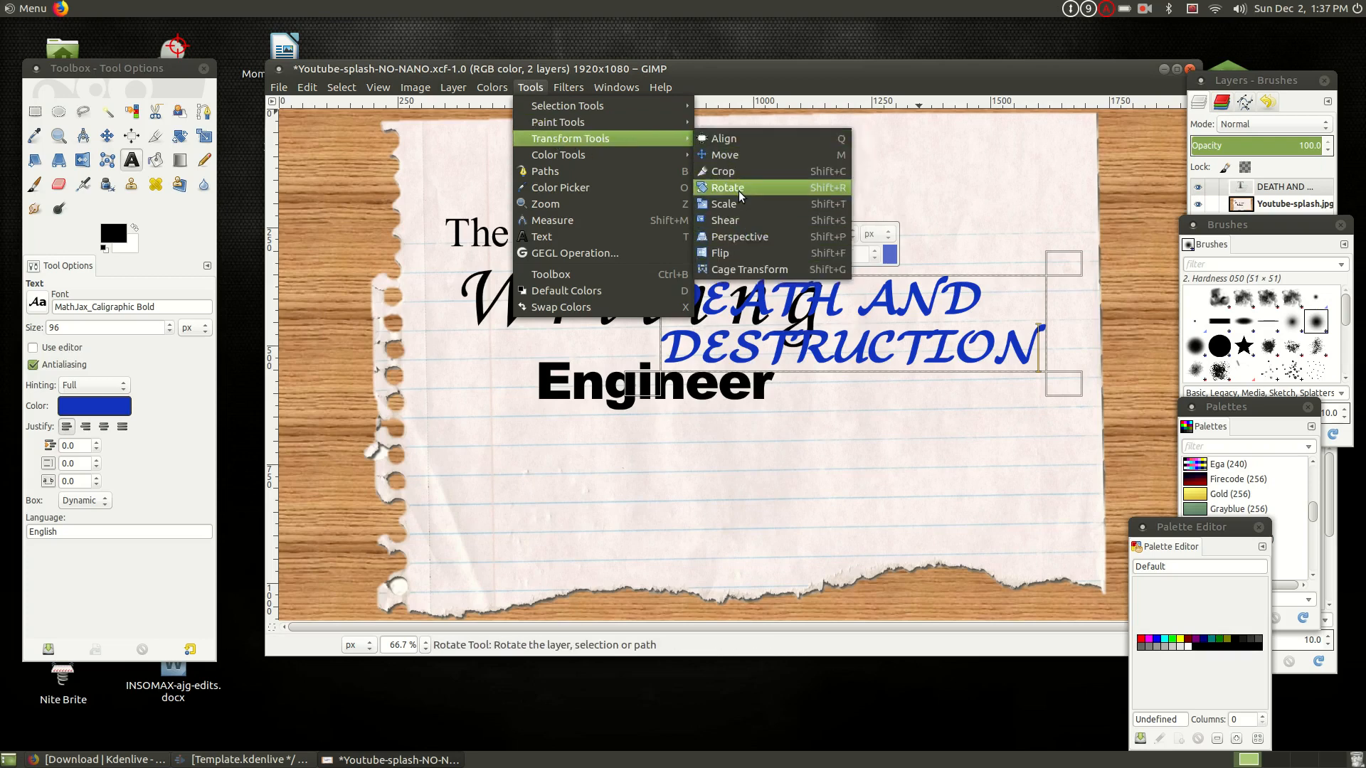
{"action": "left_click", "coordinate": [739, 157]}
{"action": "key", "text": "Down"}
{"action": "key", "text": "Down"}
{"action": "key", "text": "Down"}
{"action": "key", "text": "Down"}
{"action": "key", "text": "Down"}
{"action": "key", "text": "Down"}
{"action": "key", "text": "Down"}
{"action": "key", "text": "Down"}
{"action": "key", "text": "Down"}
{"action": "key", "text": "Down"}
{"action": "key", "text": "Down"}
{"action": "key", "text": "Down"}
{"action": "key", "text": "Down"}
{"action": "key", "text": "Down"}
{"action": "key", "text": "Down"}
{"action": "key", "text": "Down"}
{"action": "key", "text": "Down"}
{"action": "key", "text": "Down"}
{"action": "key", "text": "Down"}
{"action": "key", "text": "Down"}
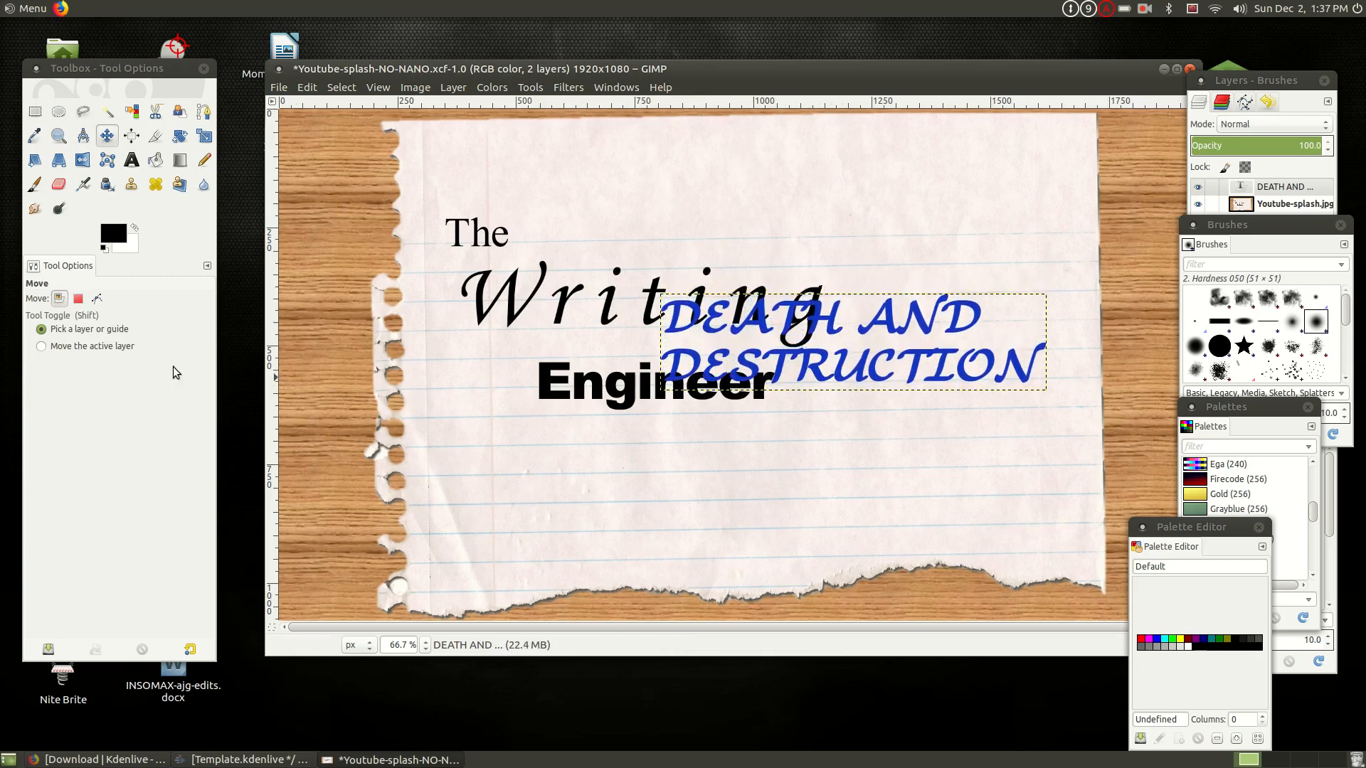
{"action": "left_click", "coordinate": [121, 348]}
{"action": "left_click_drag", "start_coordinate": [834, 335], "coordinate": [853, 449]}
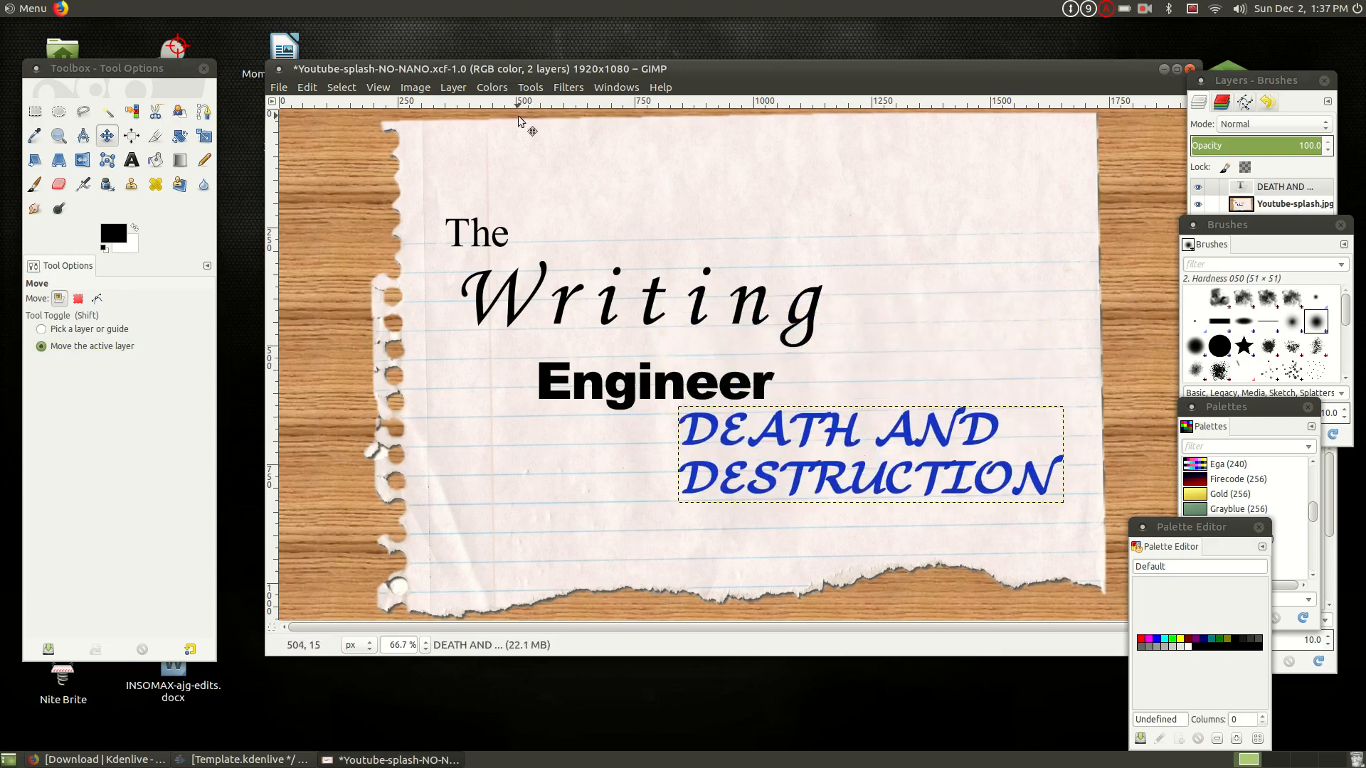
- Rotate the DEATH AND DESTRUCTION text layer counter-clockwise by a negative angle so that its lines slant upward
{"action": "left_click", "coordinate": [528, 88]}
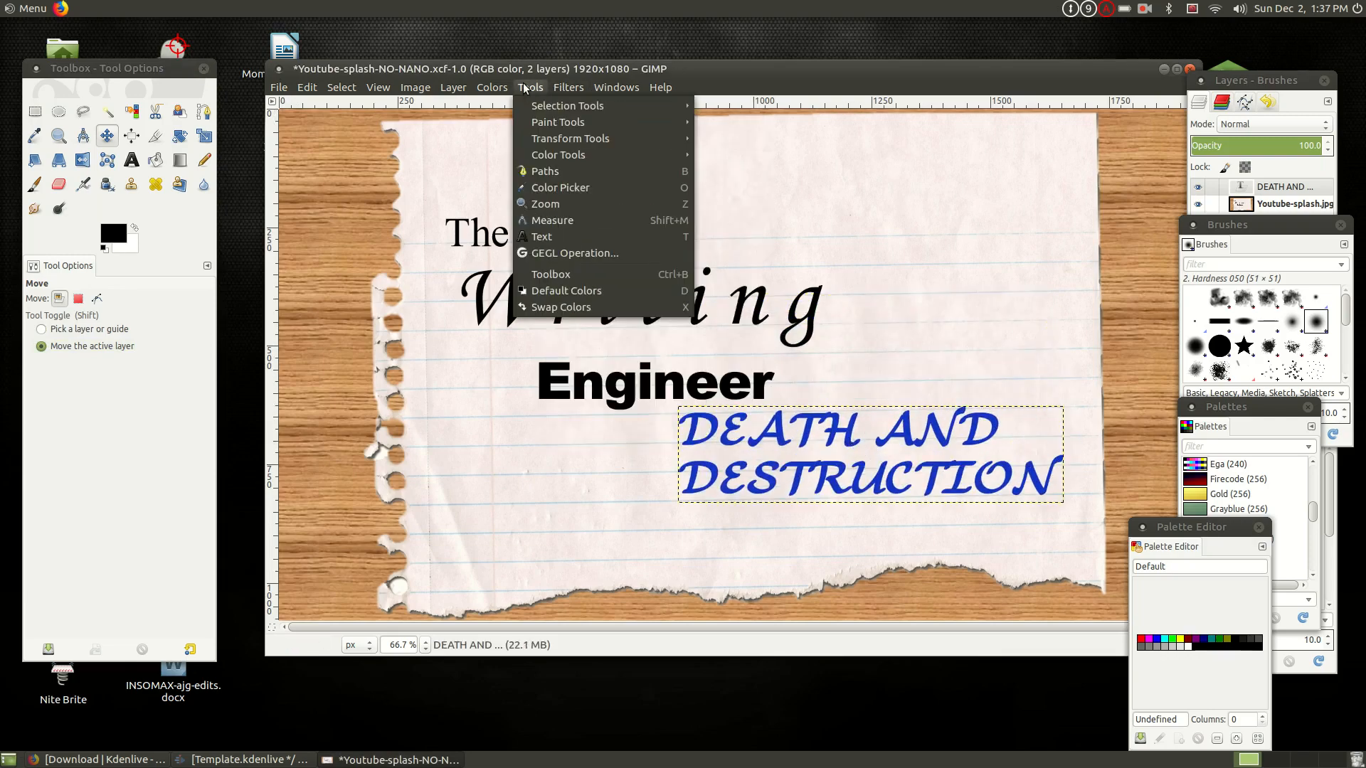
{"action": "mouse_move", "coordinate": [534, 105]}
{"action": "mouse_move", "coordinate": [569, 143]}
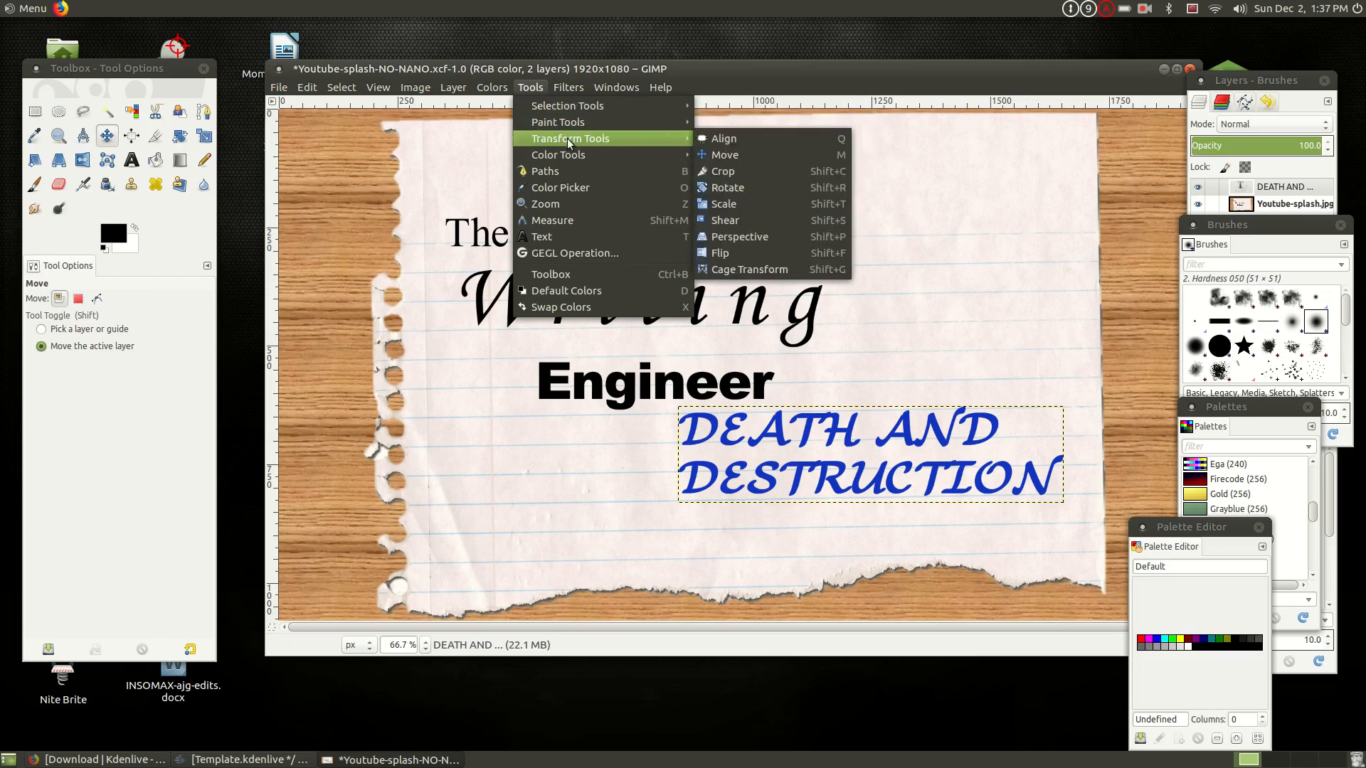
{"action": "left_click", "coordinate": [754, 189]}
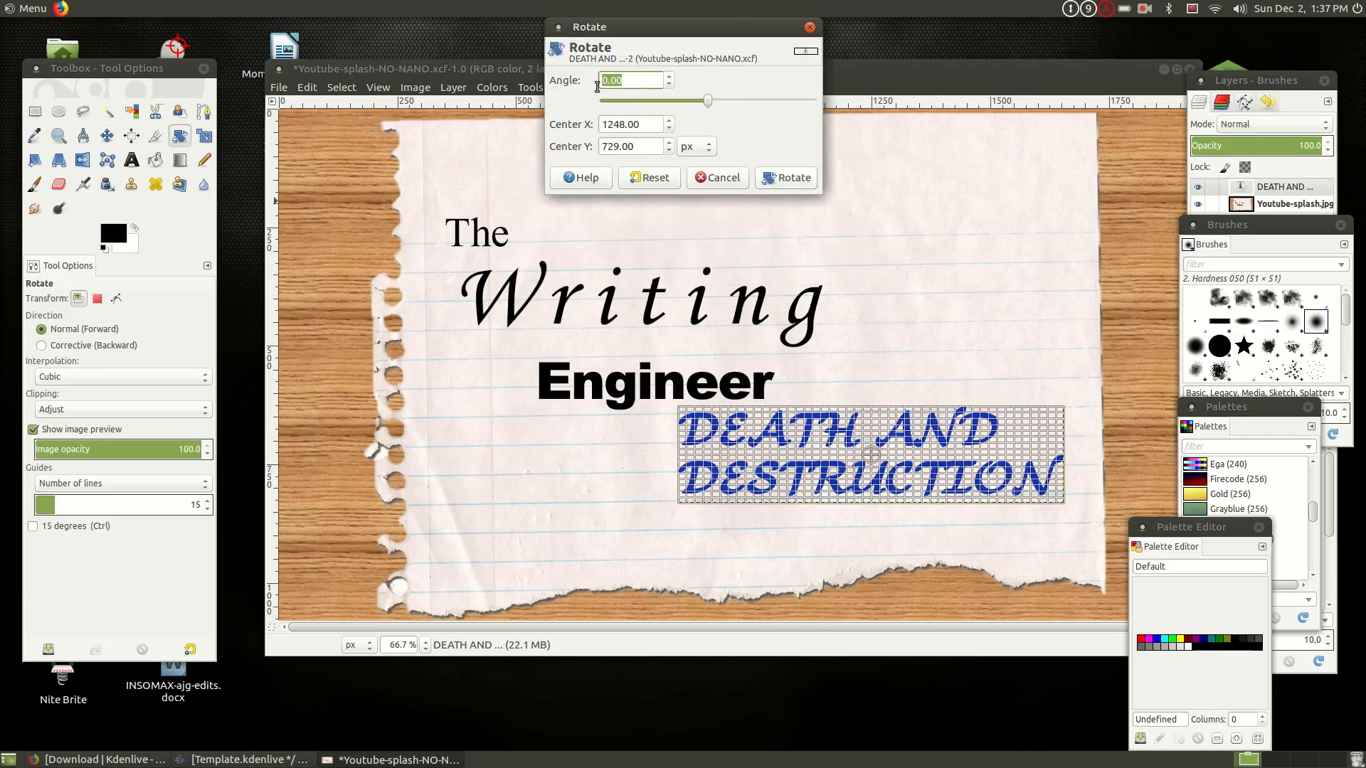
{"action": "type", "text": "-26"}
{"action": "left_click", "coordinate": [785, 178]}
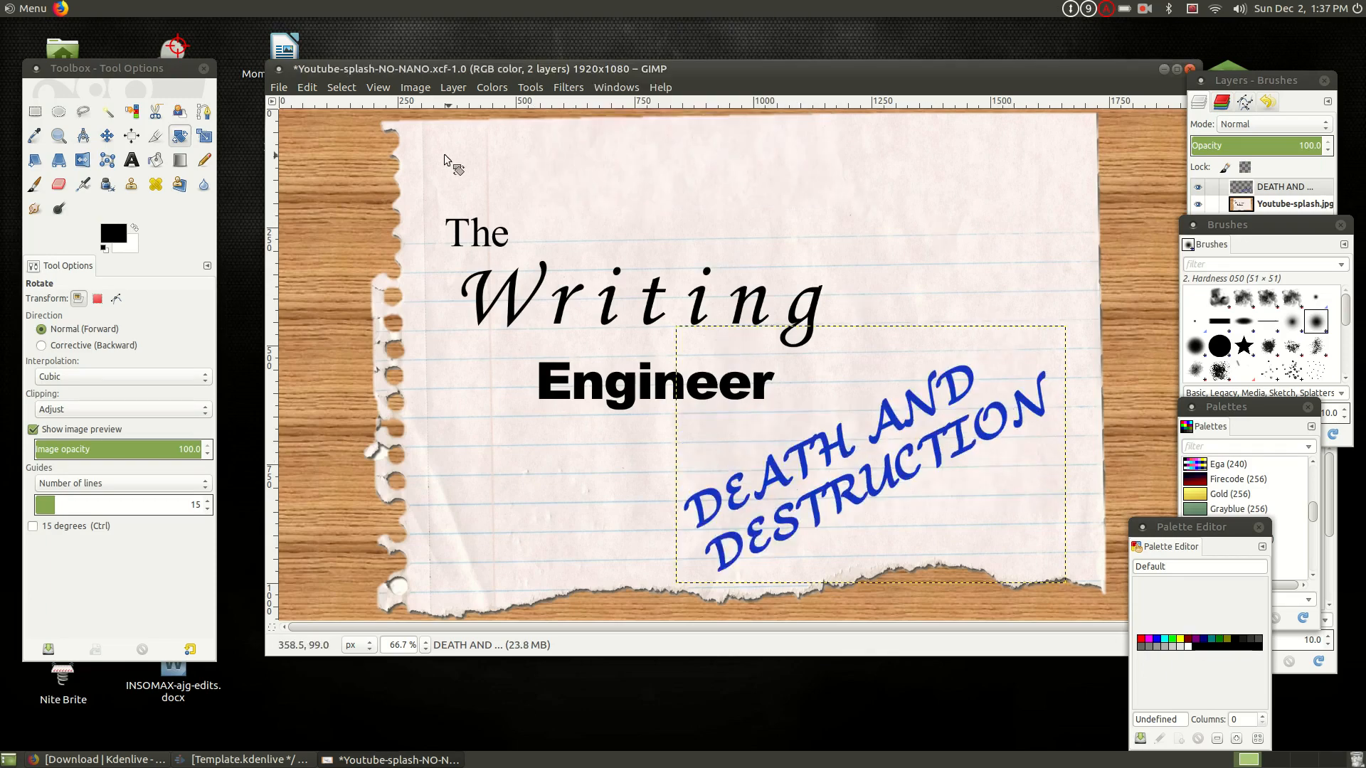
- Save the image under the new name Youtube-splash-TEST.xcf in the Ep-018-No Nanowrimo folder
{"action": "left_click", "coordinate": [279, 88]}
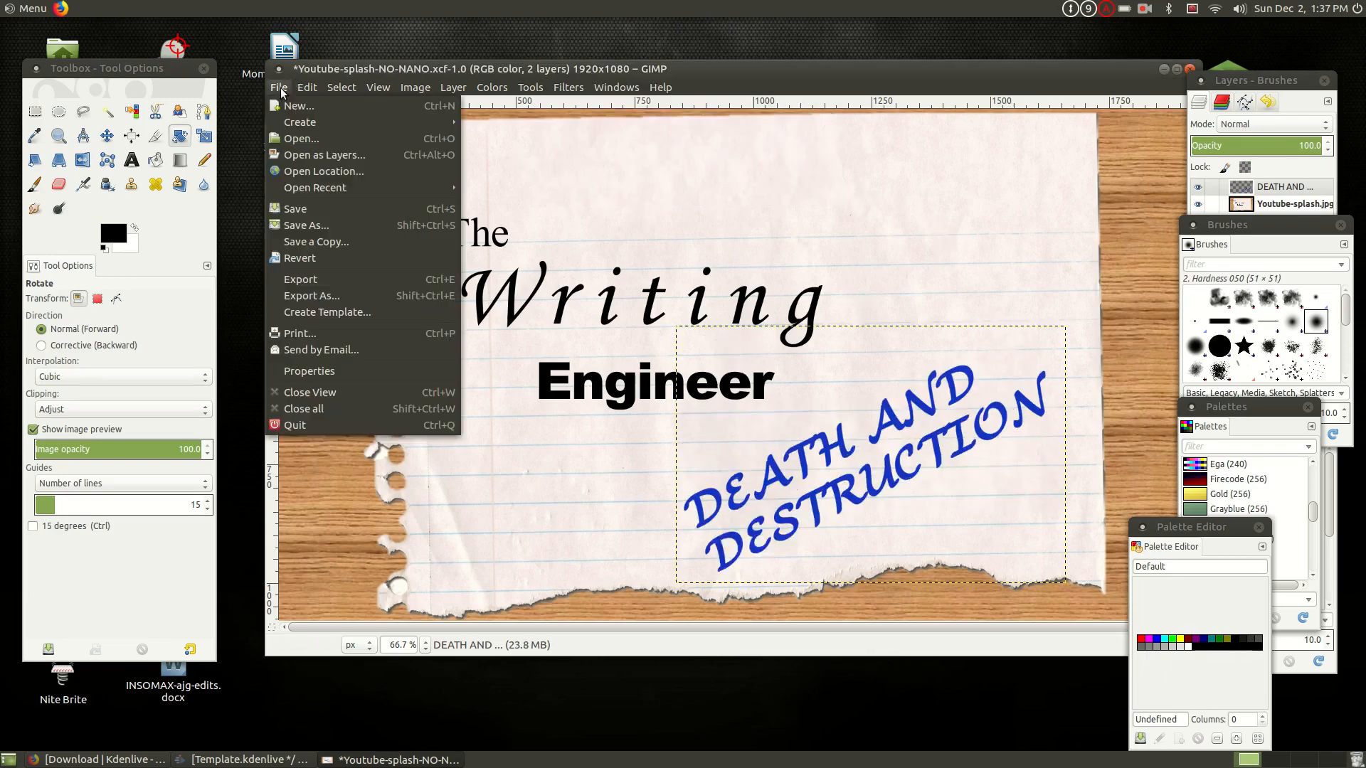
{"action": "left_click", "coordinate": [330, 225]}
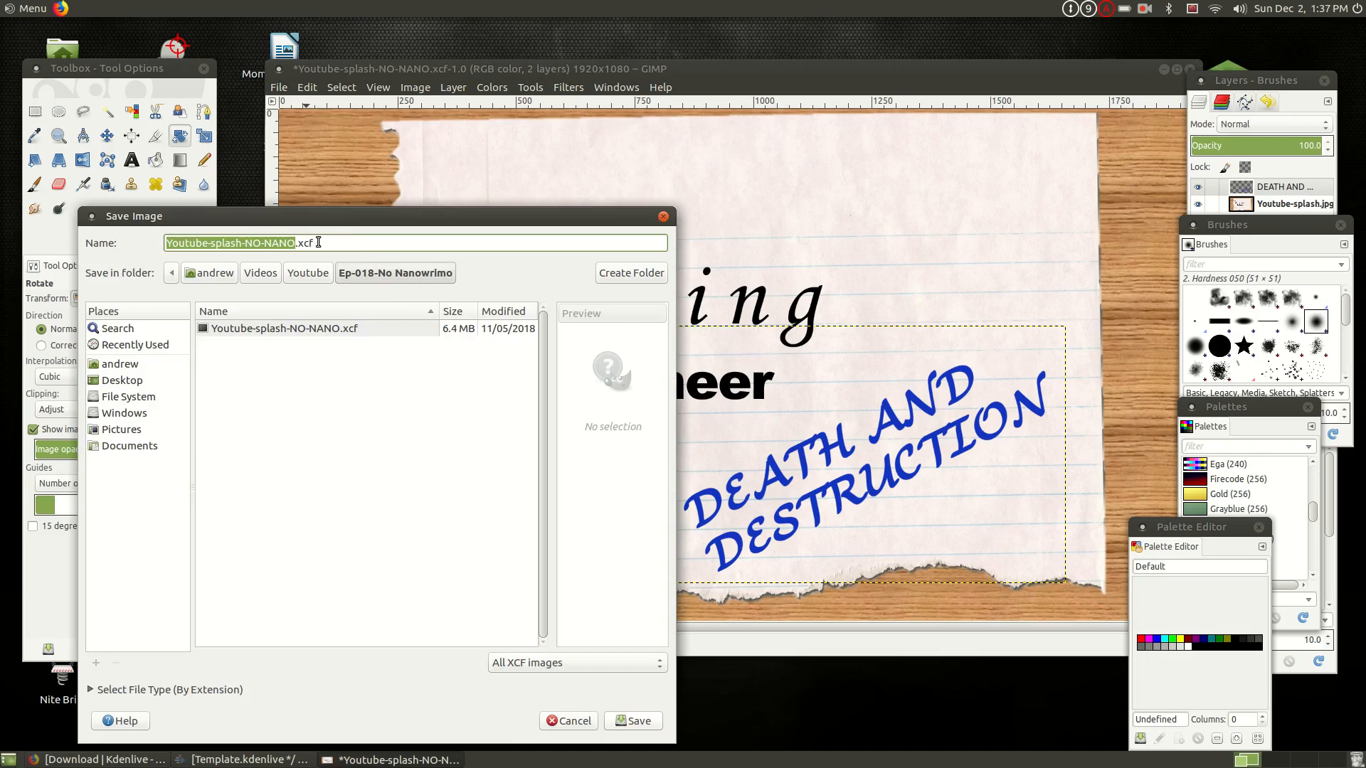
{"action": "left_click", "coordinate": [294, 245]}
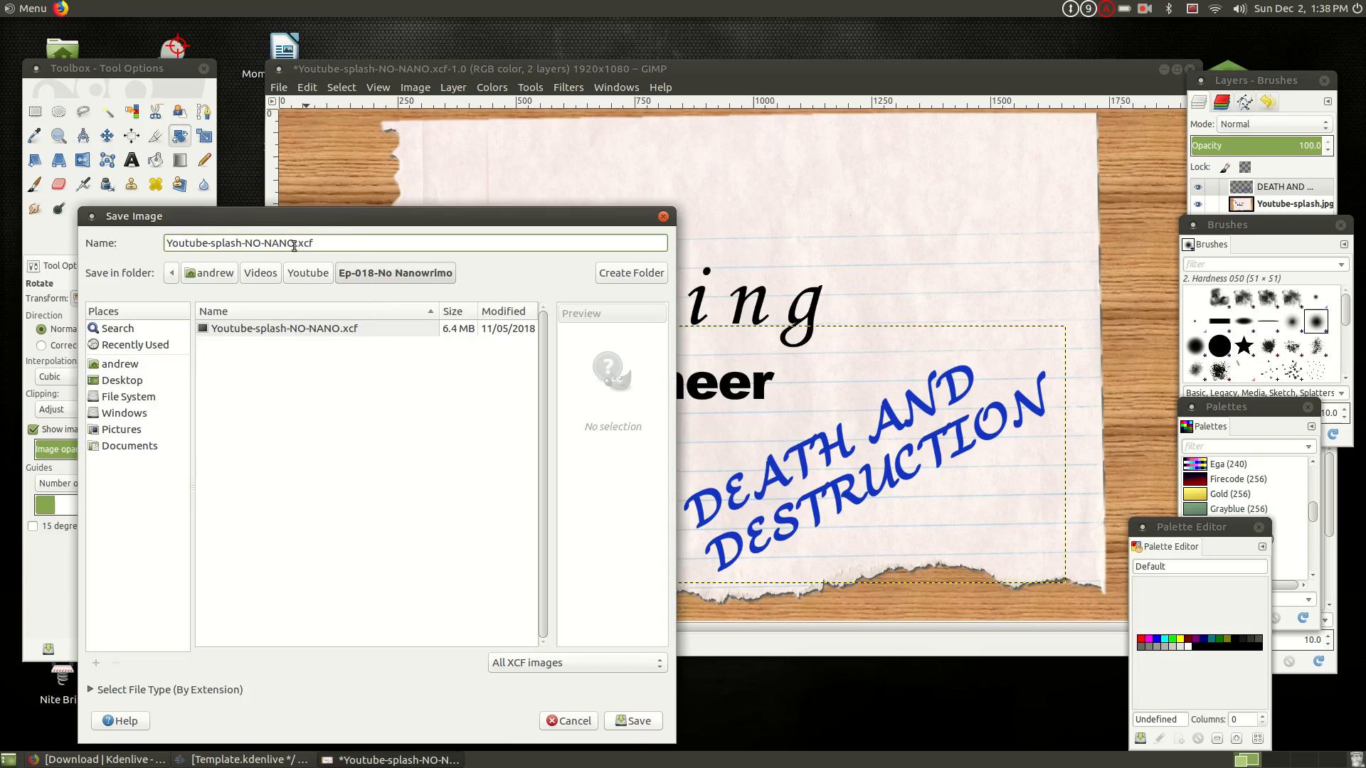
{"action": "left_click_drag", "start_coordinate": [292, 246], "coordinate": [249, 242]}
{"action": "type", "text": "TEST"}
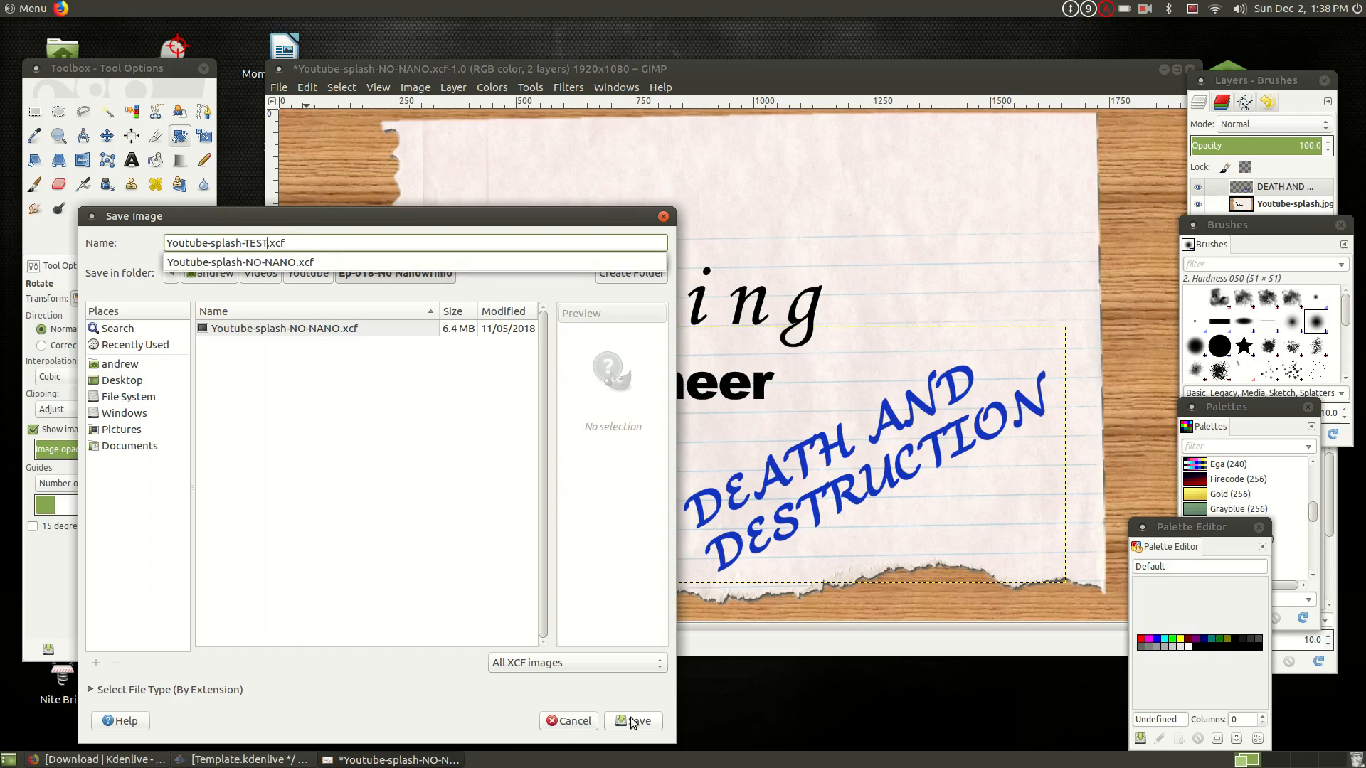
{"action": "left_click", "coordinate": [634, 723]}
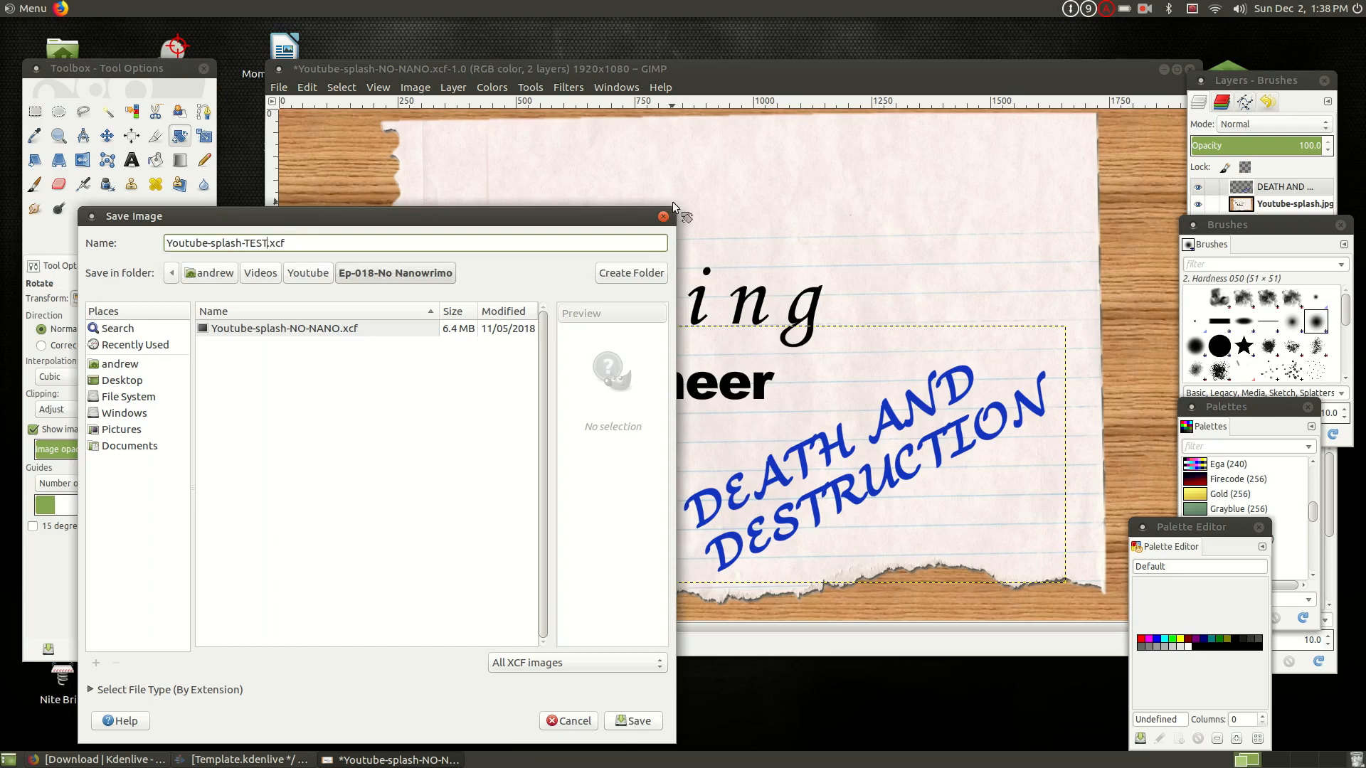
{"action": "left_click", "coordinate": [632, 722]}
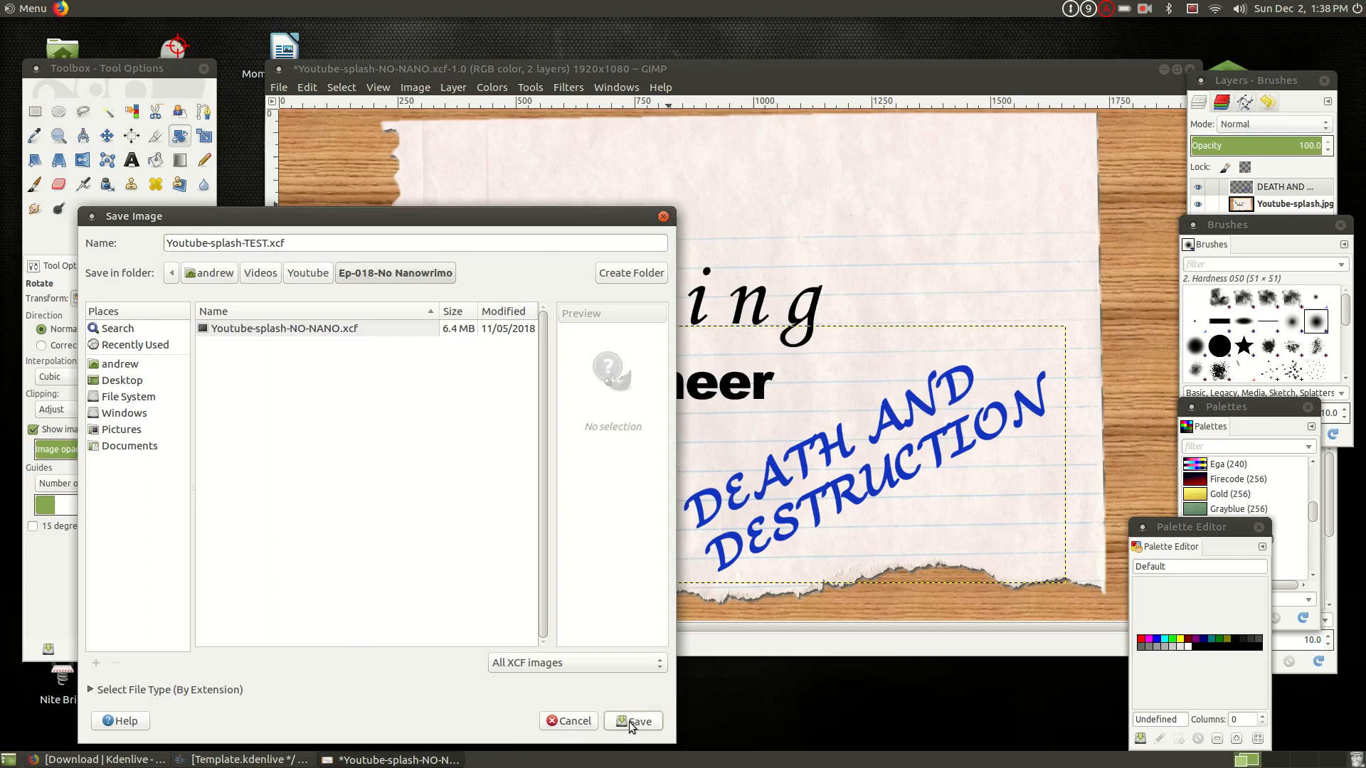
- Start exporting the image under a chosen name and select JPEG image as the export file type
{"action": "left_click", "coordinate": [278, 88]}
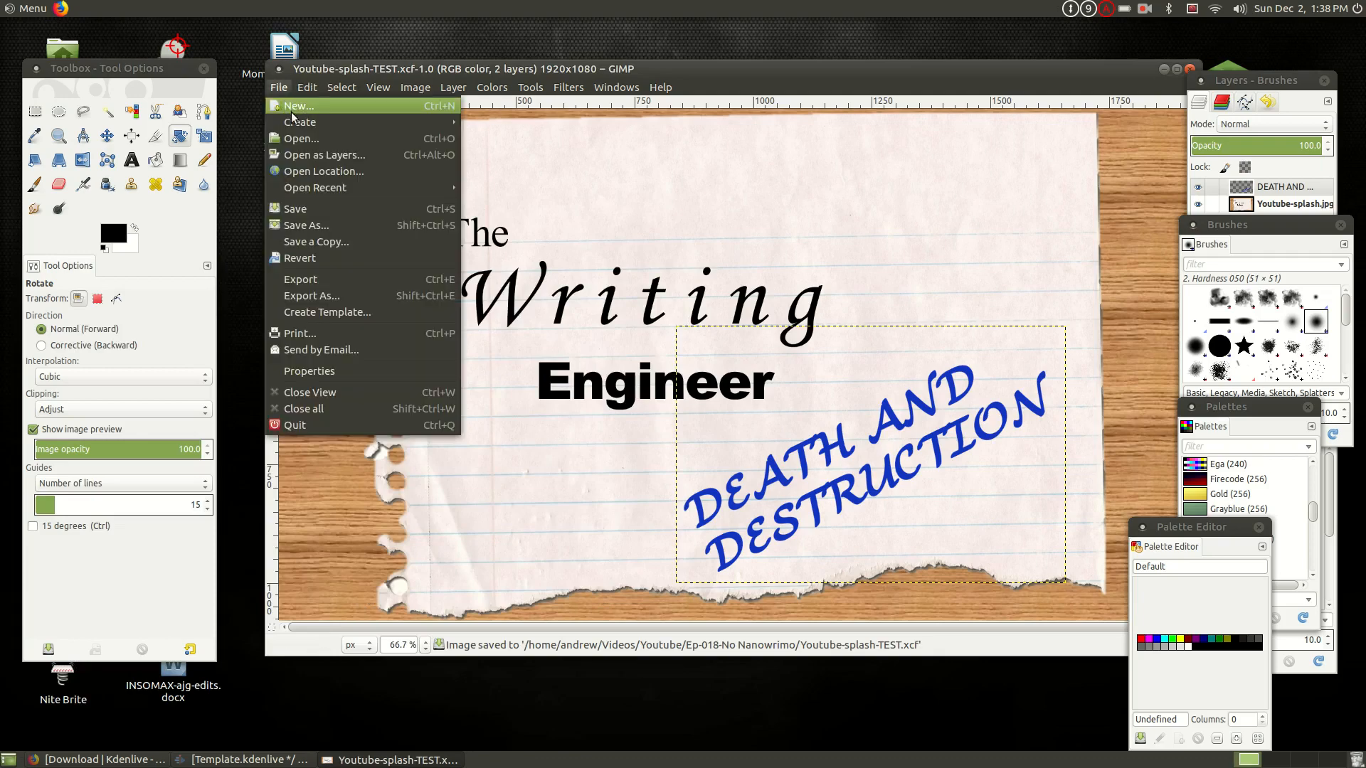
{"action": "left_click", "coordinate": [331, 306]}
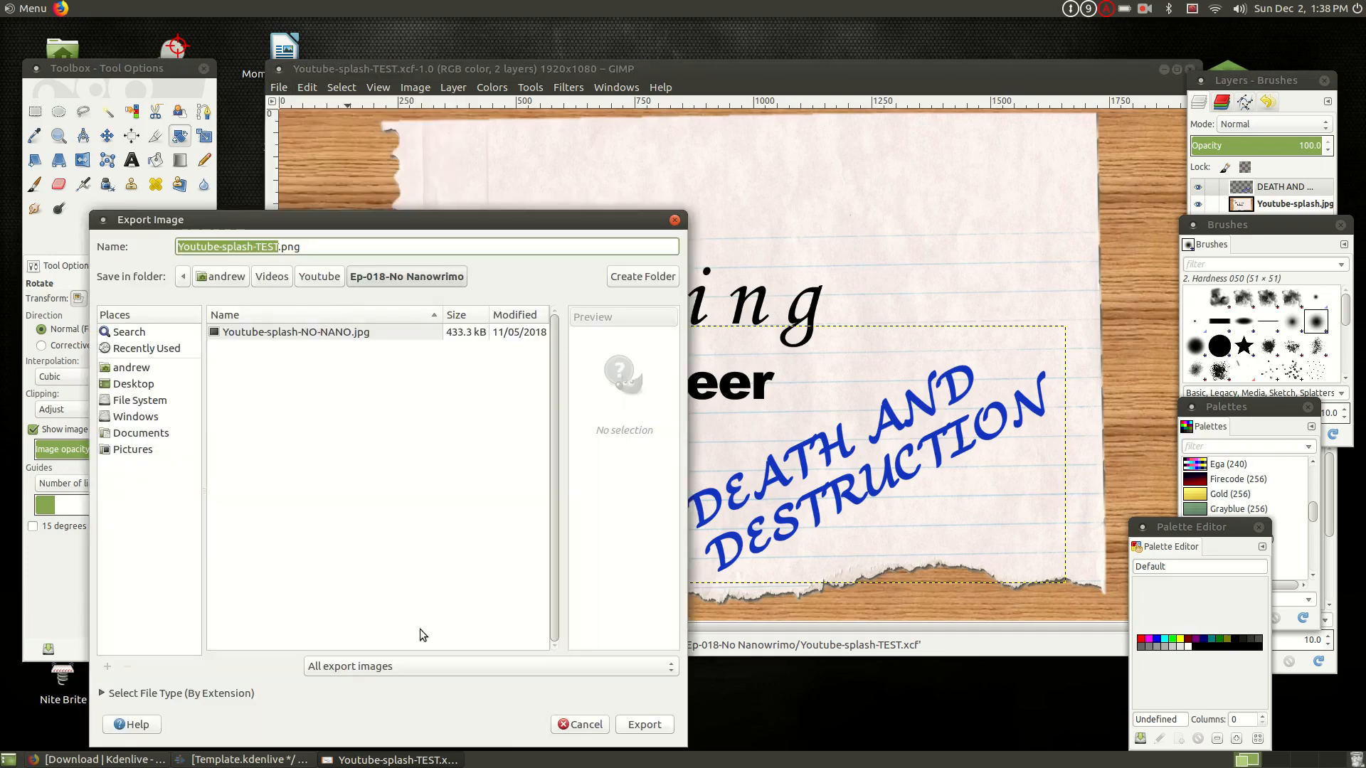
{"action": "left_click", "coordinate": [412, 667]}
{"action": "scroll", "coordinate": [418, 653], "scroll_direction": "down", "scroll_amount": 10}
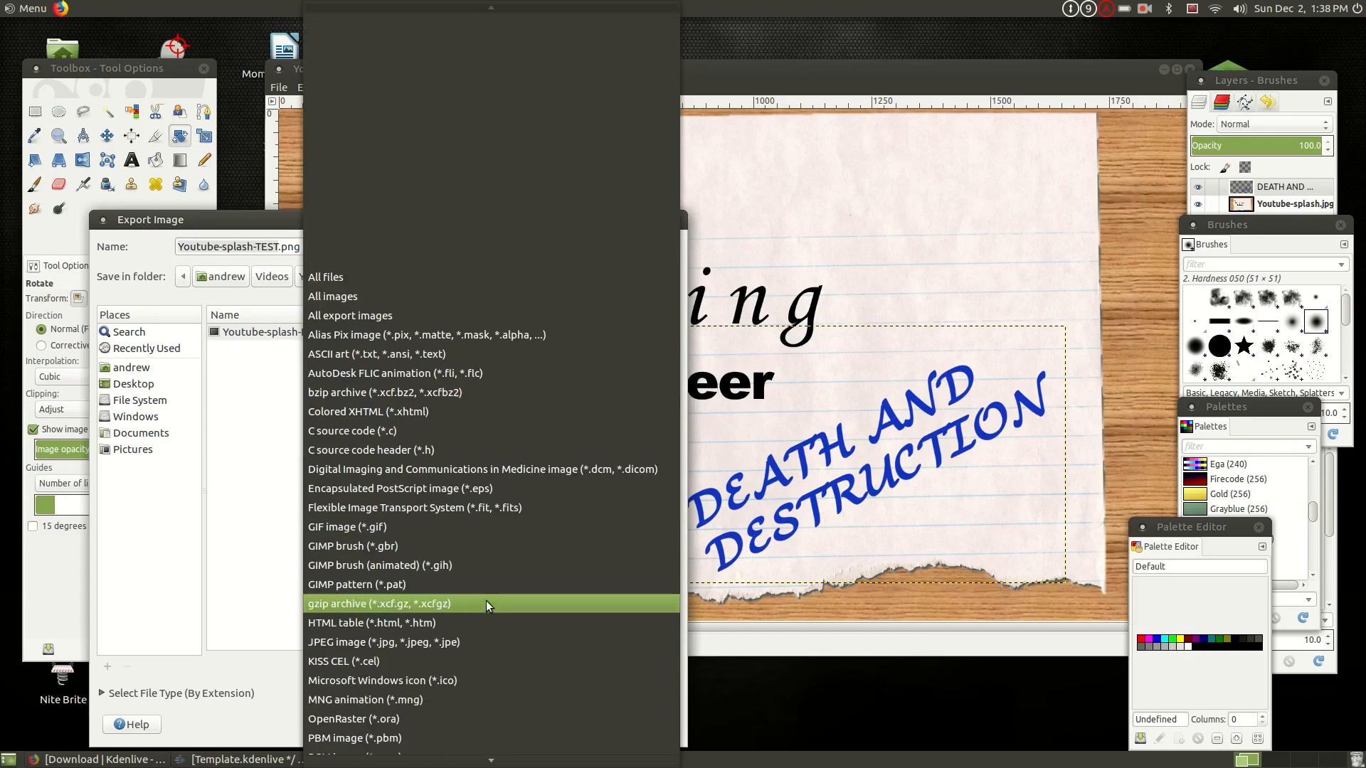
{"action": "left_click", "coordinate": [390, 643]}
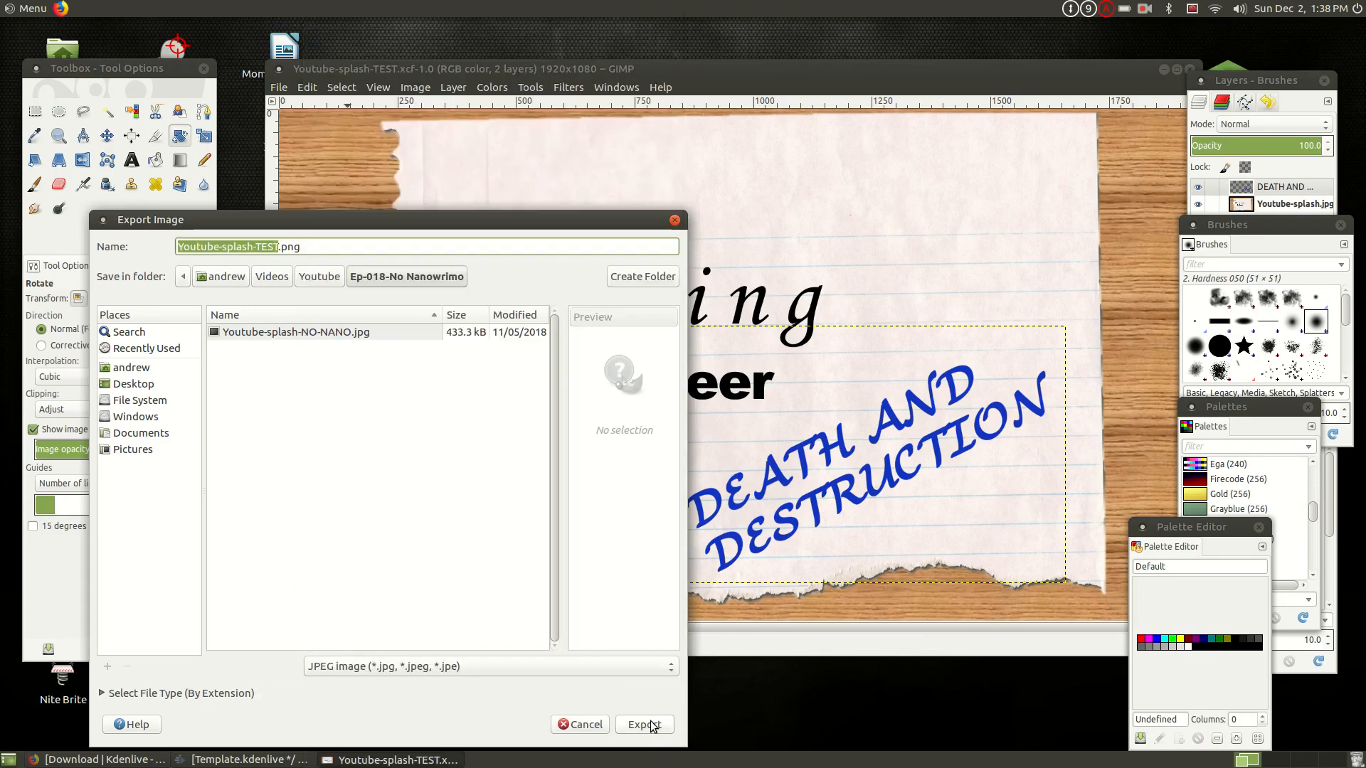
{"action": "left_click", "coordinate": [582, 672]}
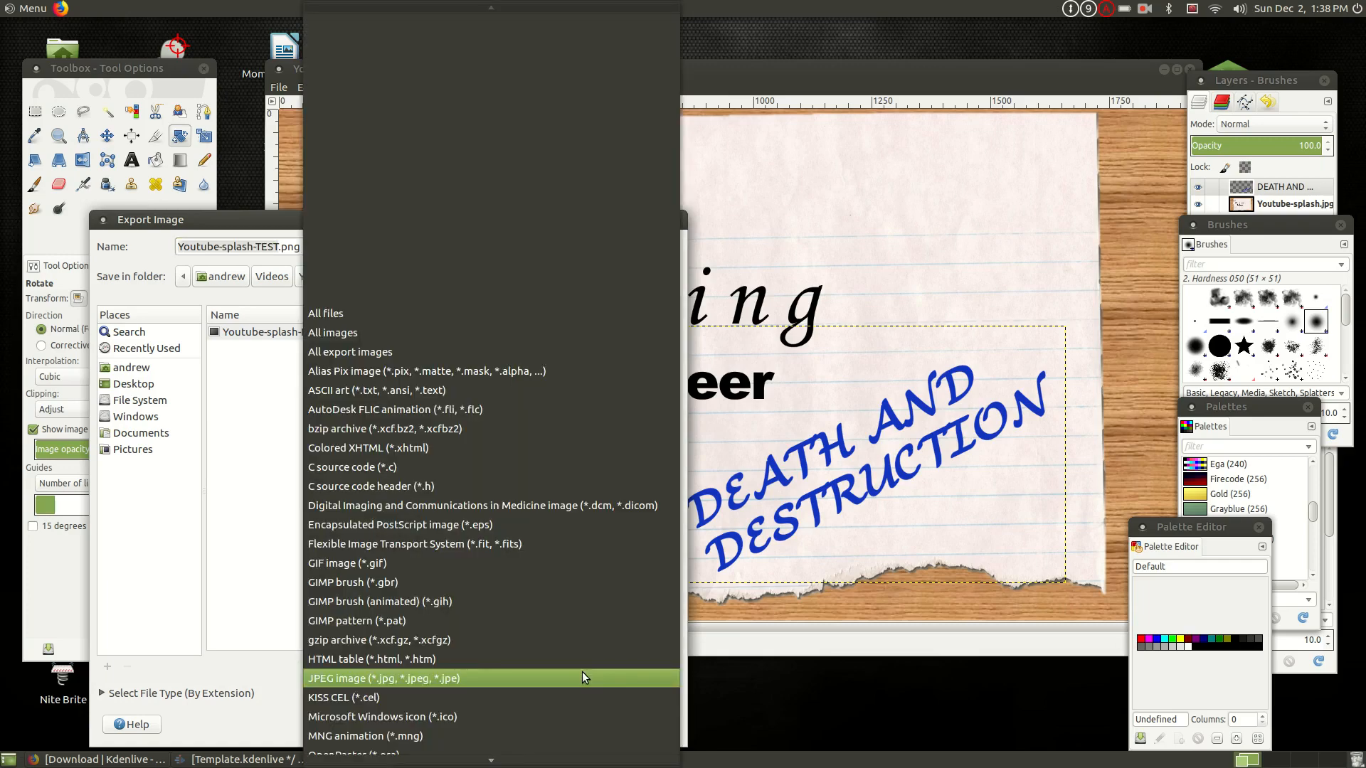
{"action": "scroll", "coordinate": [501, 451], "scroll_direction": "down", "scroll_amount": 3}
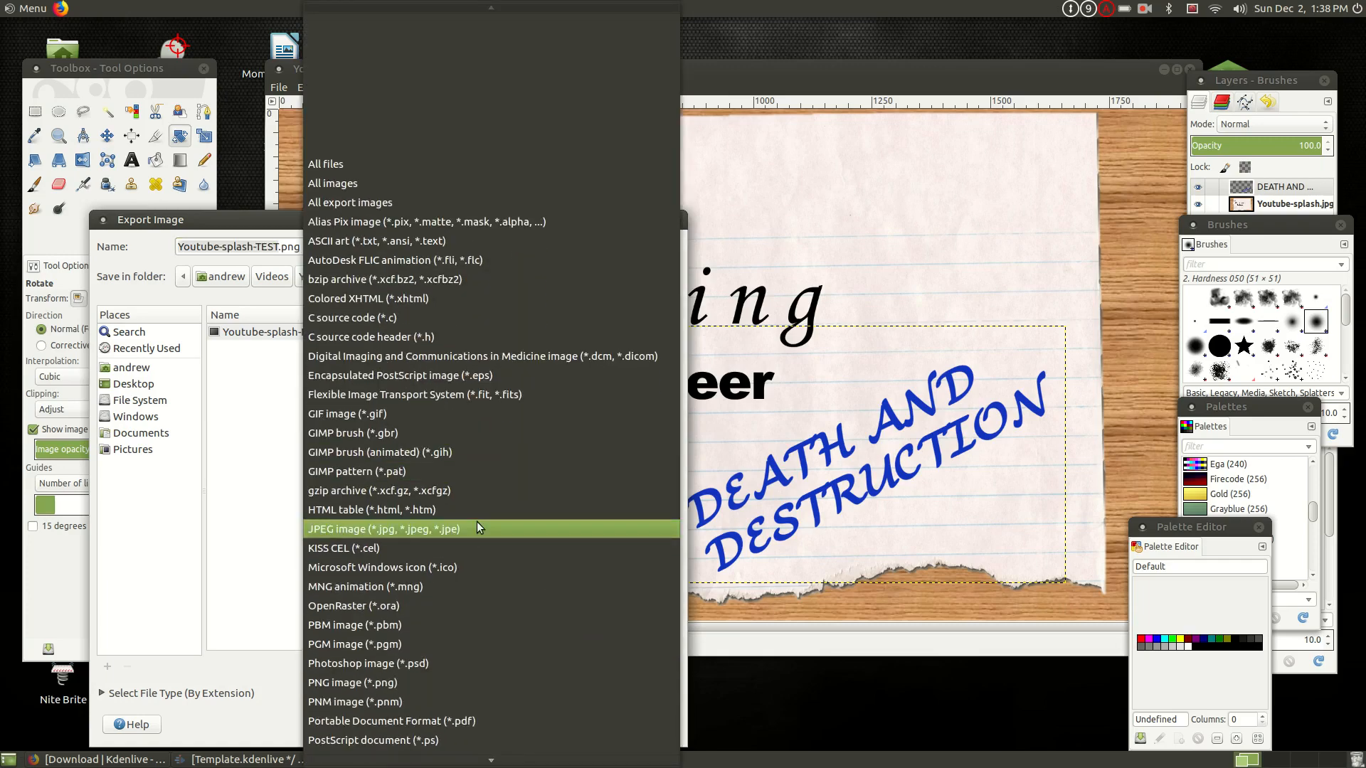
{"action": "left_click", "coordinate": [475, 524]}
{"action": "left_click", "coordinate": [660, 731]}
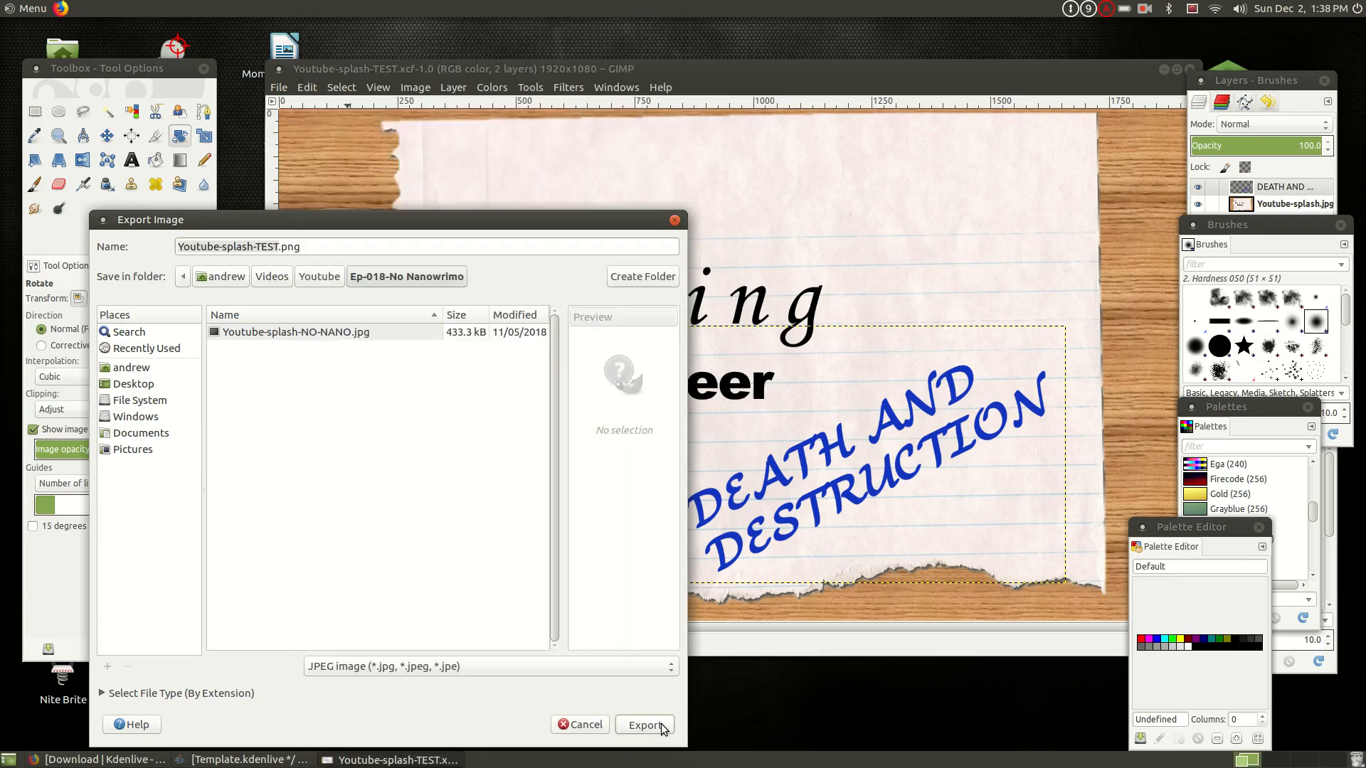
{"action": "left_click", "coordinate": [475, 582]}
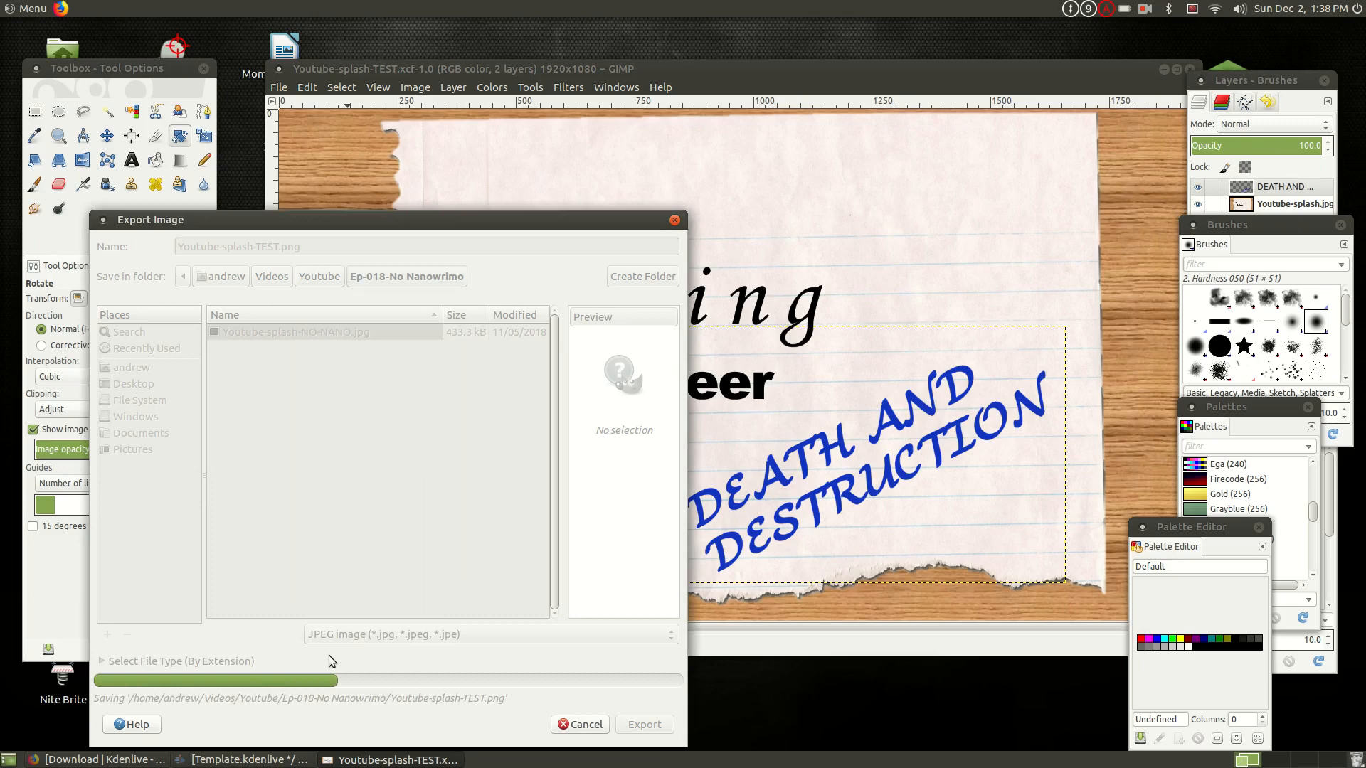
{"action": "left_click", "coordinate": [596, 725]}
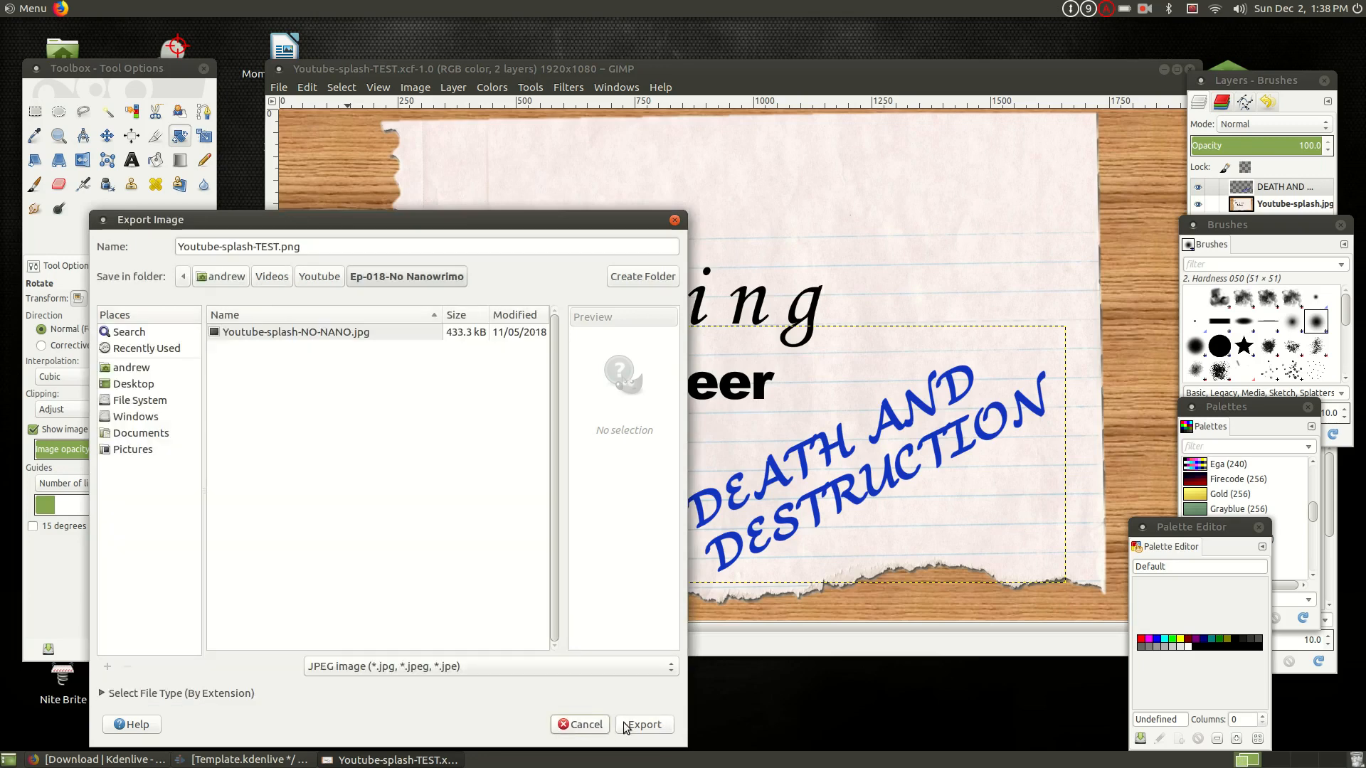
- Change the export file name to Youtube-splash-TEST.JPG and export the image with the default JPEG settings
{"action": "left_click", "coordinate": [331, 248]}
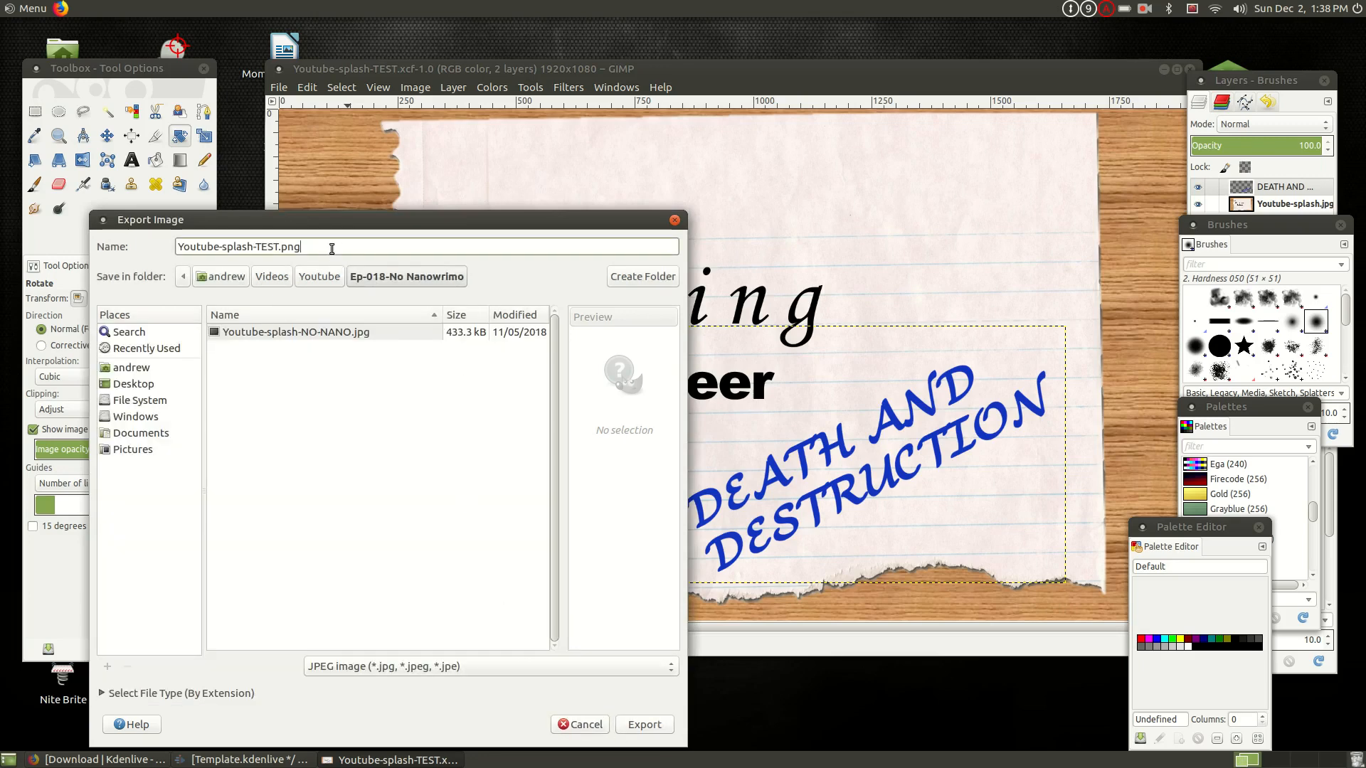
{"action": "key", "text": "BackSpace"}
{"action": "key", "text": "BackSpace"}
{"action": "key", "text": "BackSpace"}
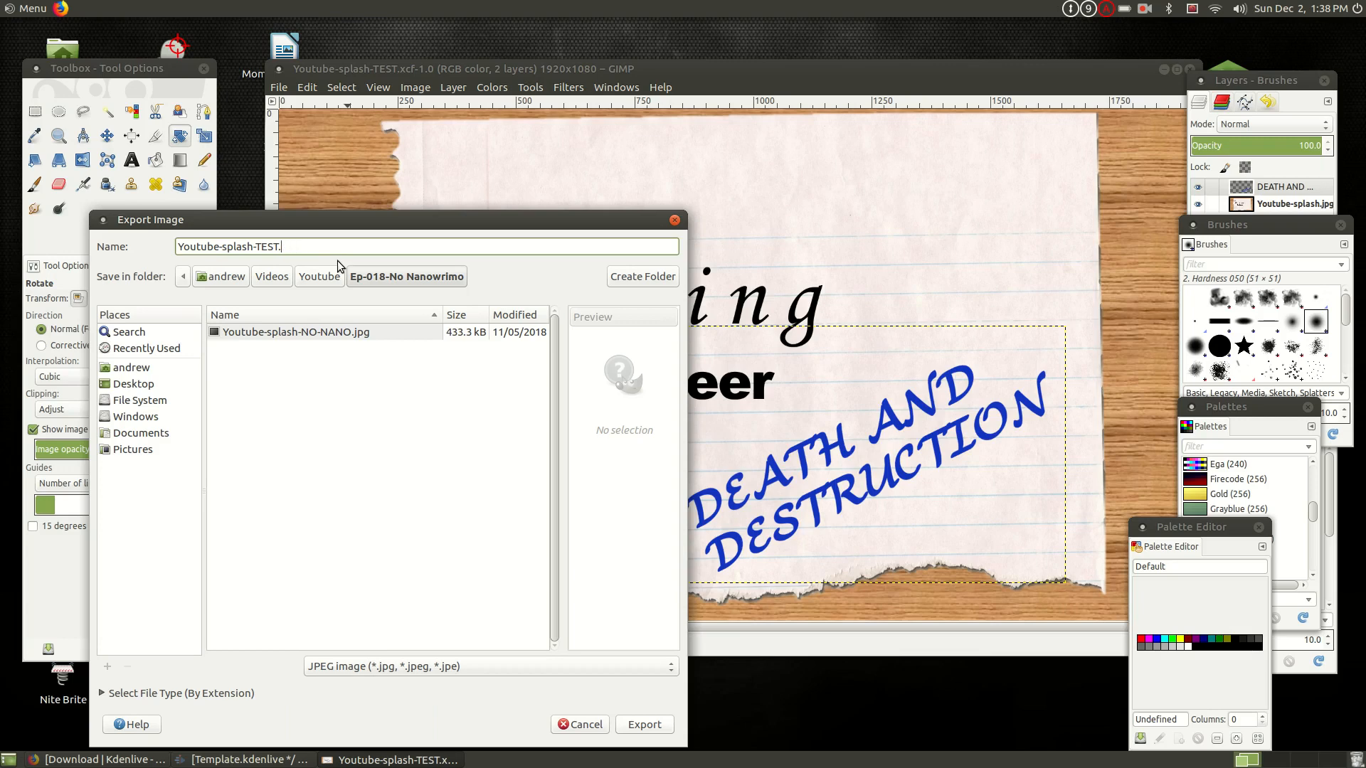
{"action": "type", "text": "JPG"}
{"action": "left_click", "coordinate": [644, 725]}
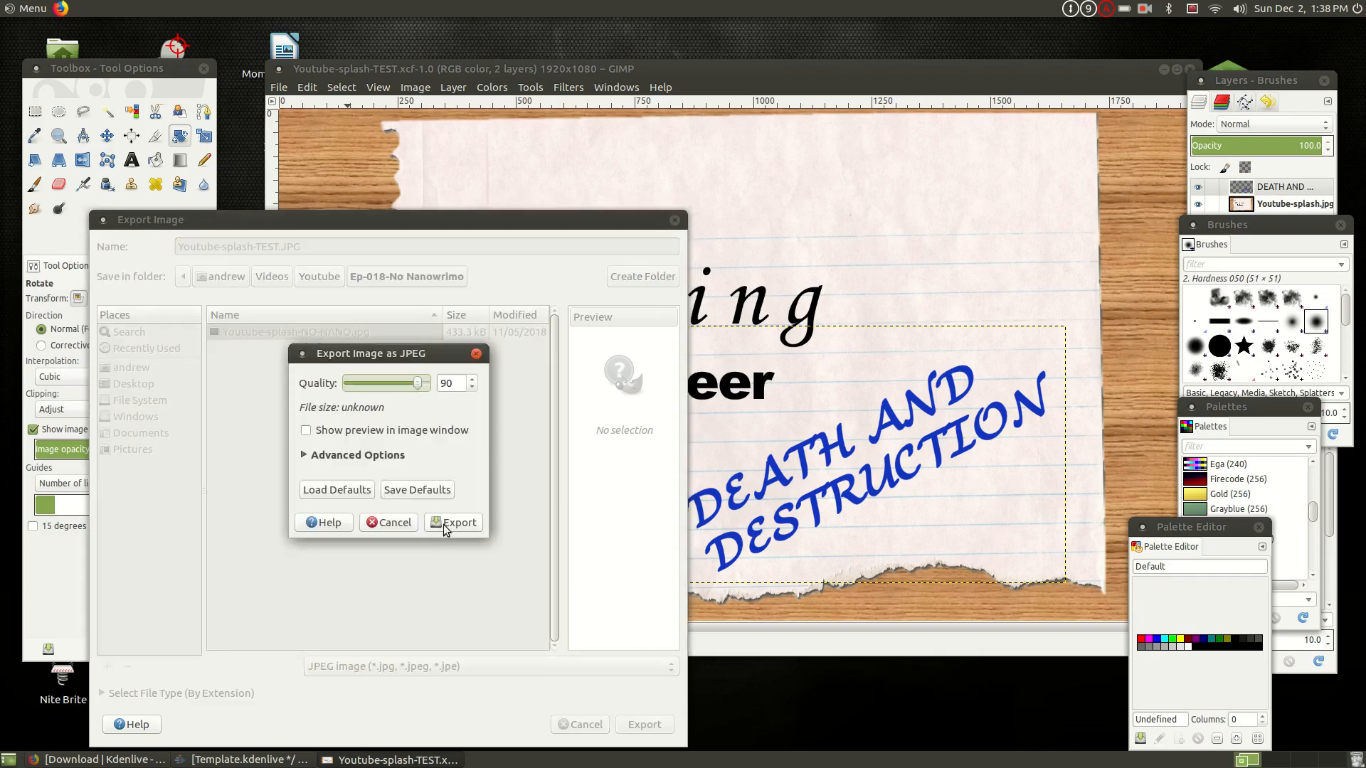
{"action": "left_click", "coordinate": [448, 522]}
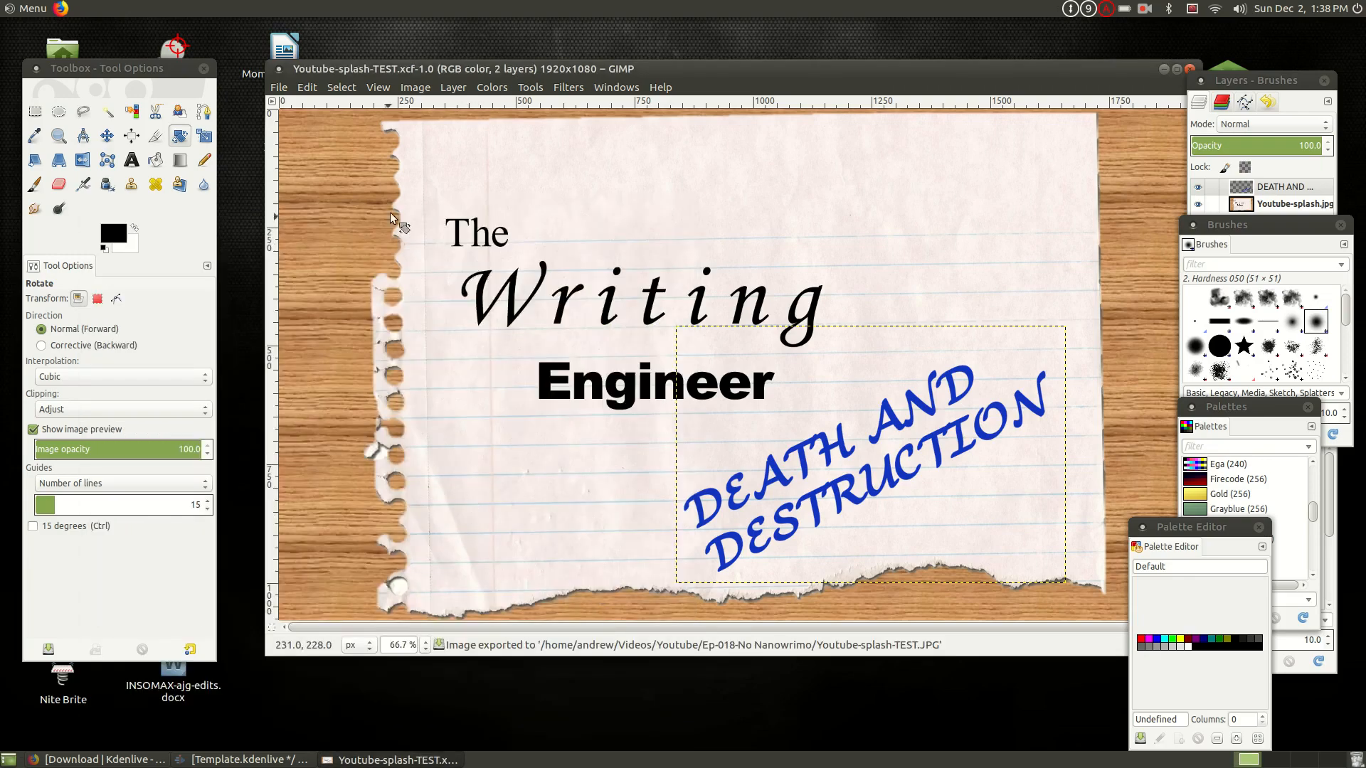
- Switch to Kdenlive, add Youtube-splash-d+d.jpg to the project and place it on Video 2 at the playhead
{"action": "left_click", "coordinate": [235, 759]}
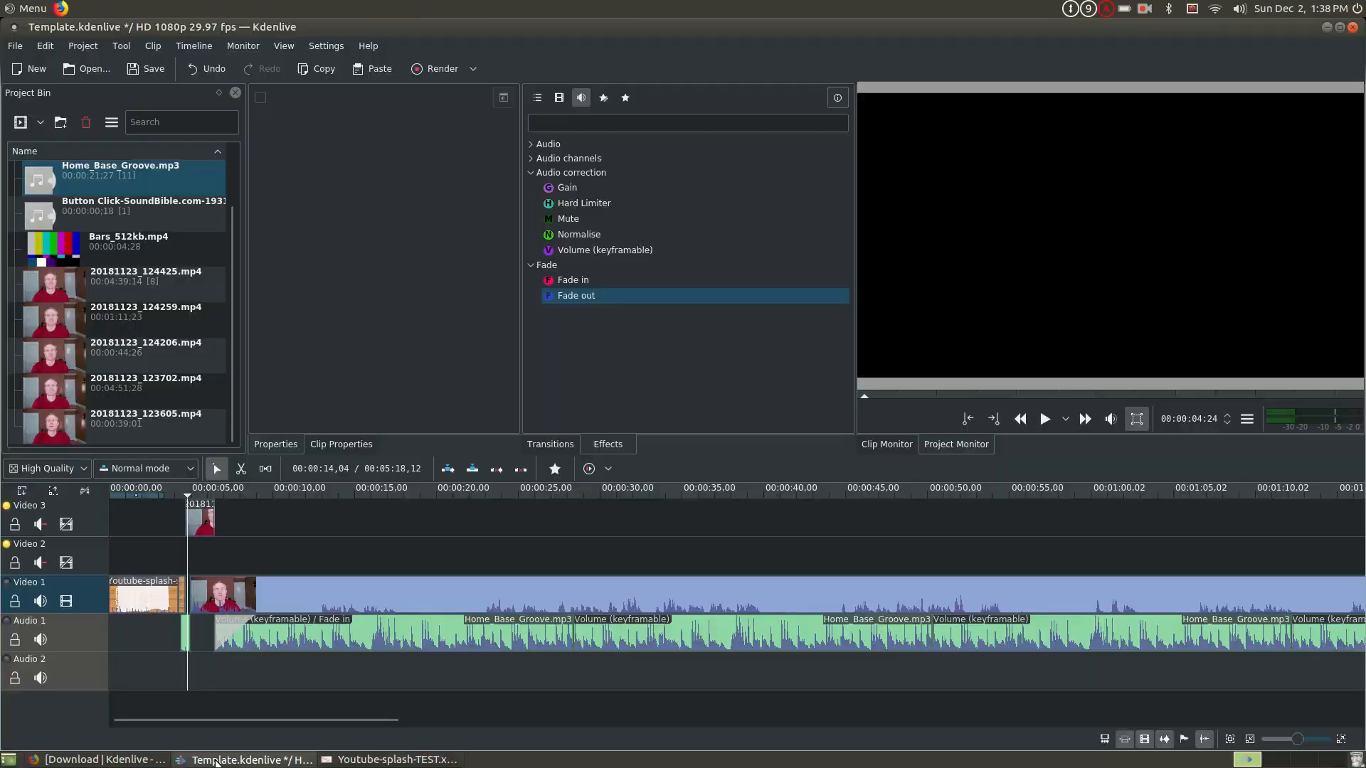
{"action": "left_click", "coordinate": [23, 124]}
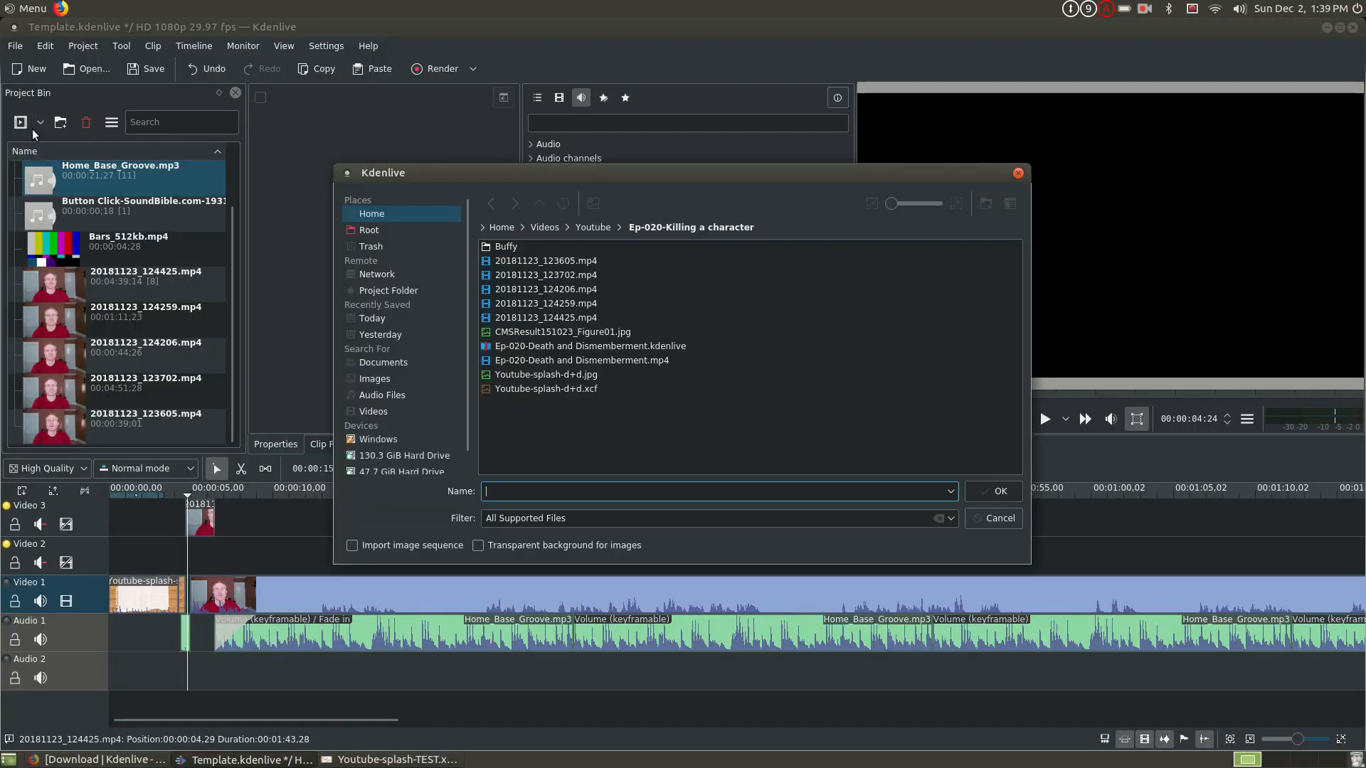
{"action": "left_click", "coordinate": [559, 376]}
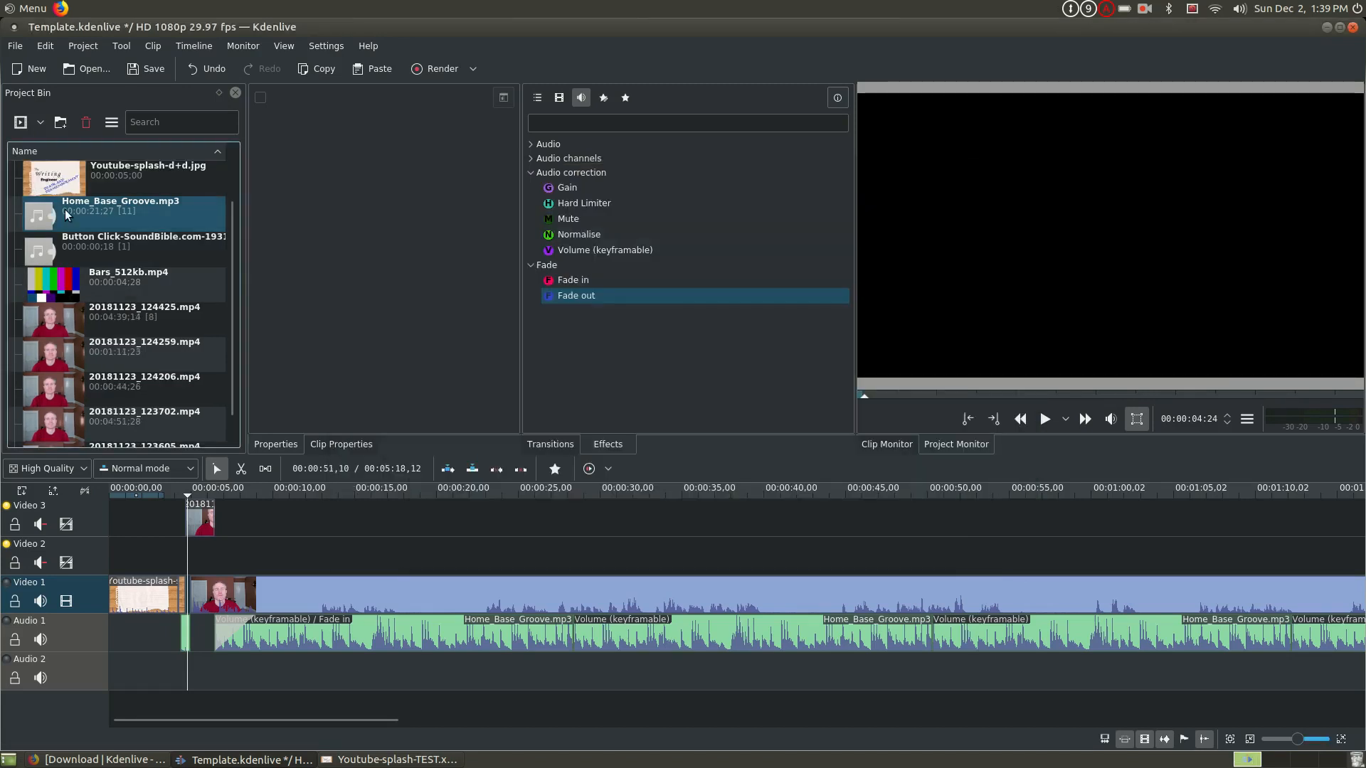
{"action": "left_click_drag", "start_coordinate": [68, 182], "coordinate": [190, 545]}
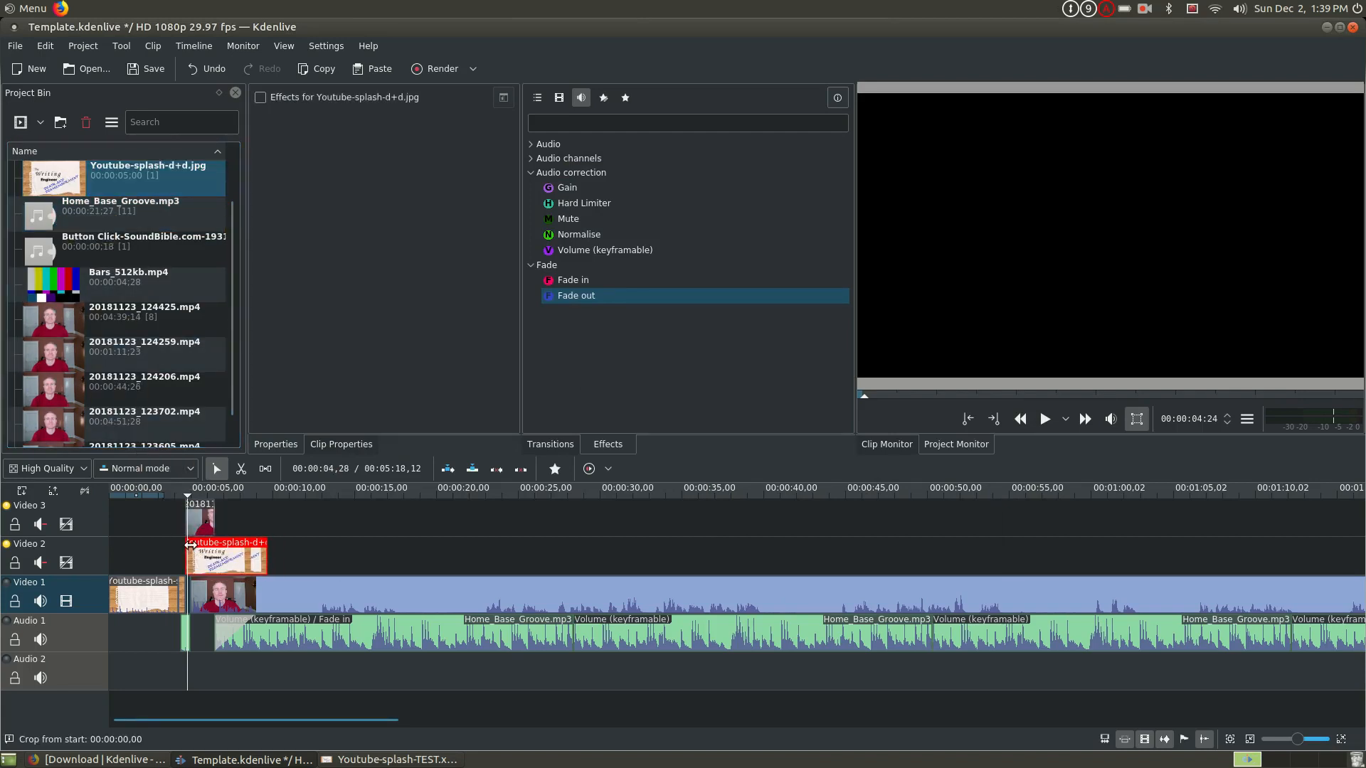
- Shorten the Youtube-splash-d+d.jpg clip and fit it into the Video 1 gap between Youtube-splash.jpg and the footage
{"action": "scroll", "coordinate": [190, 545], "scroll_direction": "up", "scroll_amount": 4}
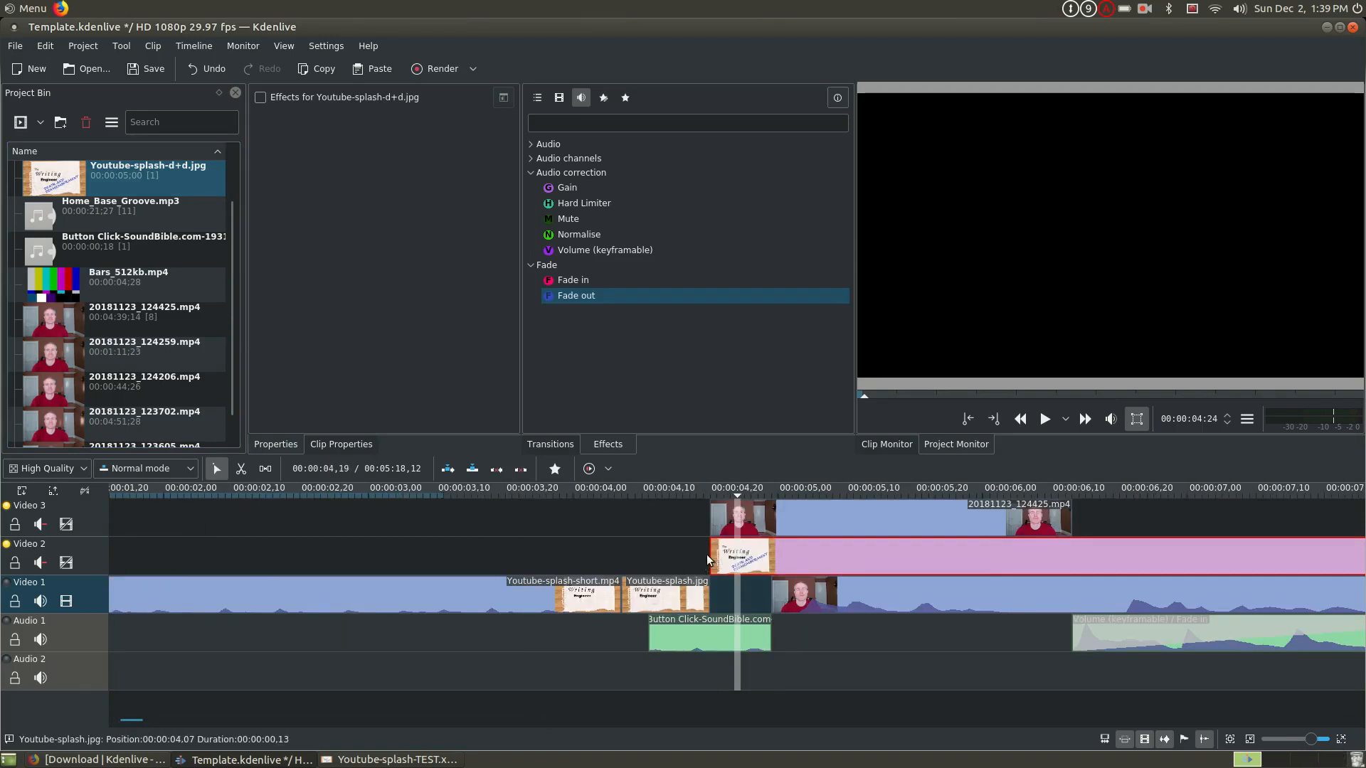
{"action": "left_click_drag", "start_coordinate": [711, 551], "coordinate": [560, 562]}
{"action": "left_click_drag", "start_coordinate": [1044, 560], "coordinate": [697, 559]}
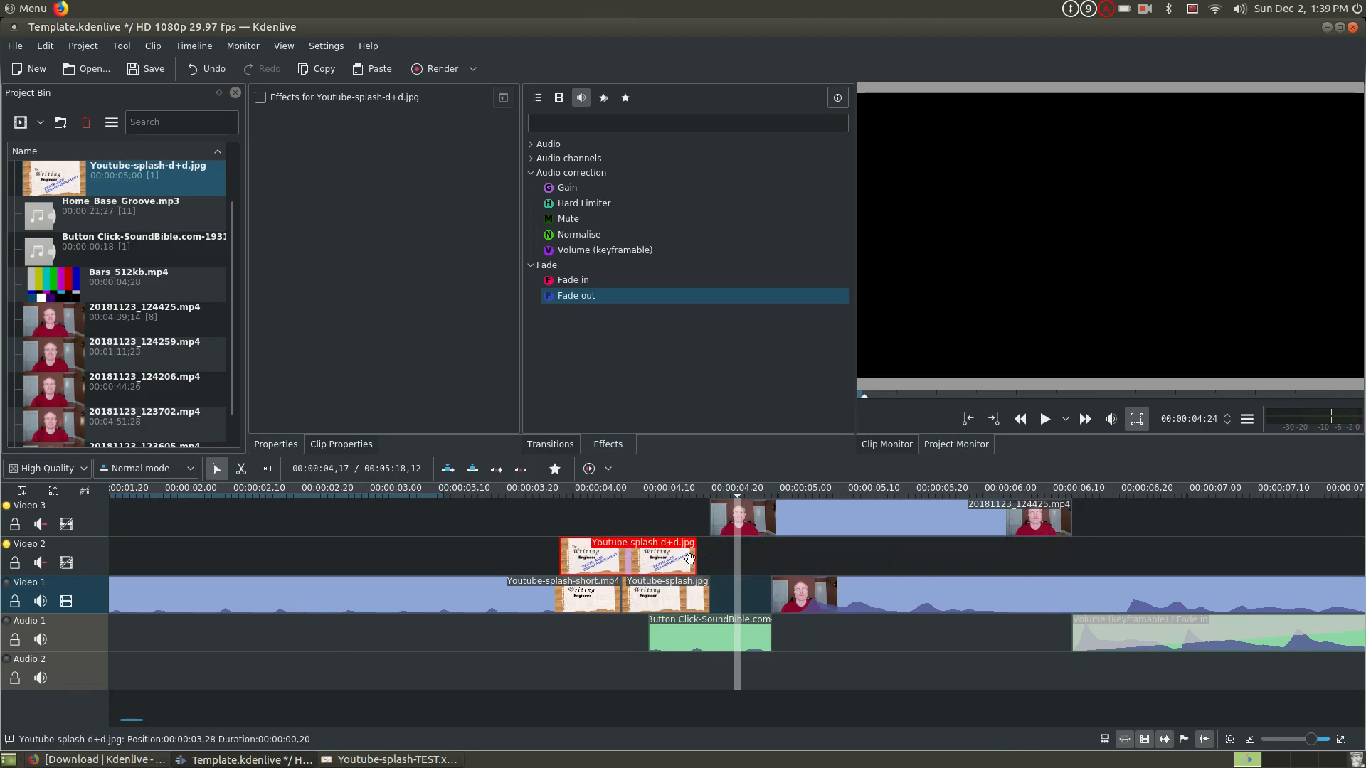
{"action": "left_click_drag", "start_coordinate": [695, 559], "coordinate": [753, 585]}
- Play the intro from the splash video into the footage to check the new title image's timing
{"action": "left_click", "coordinate": [708, 561]}
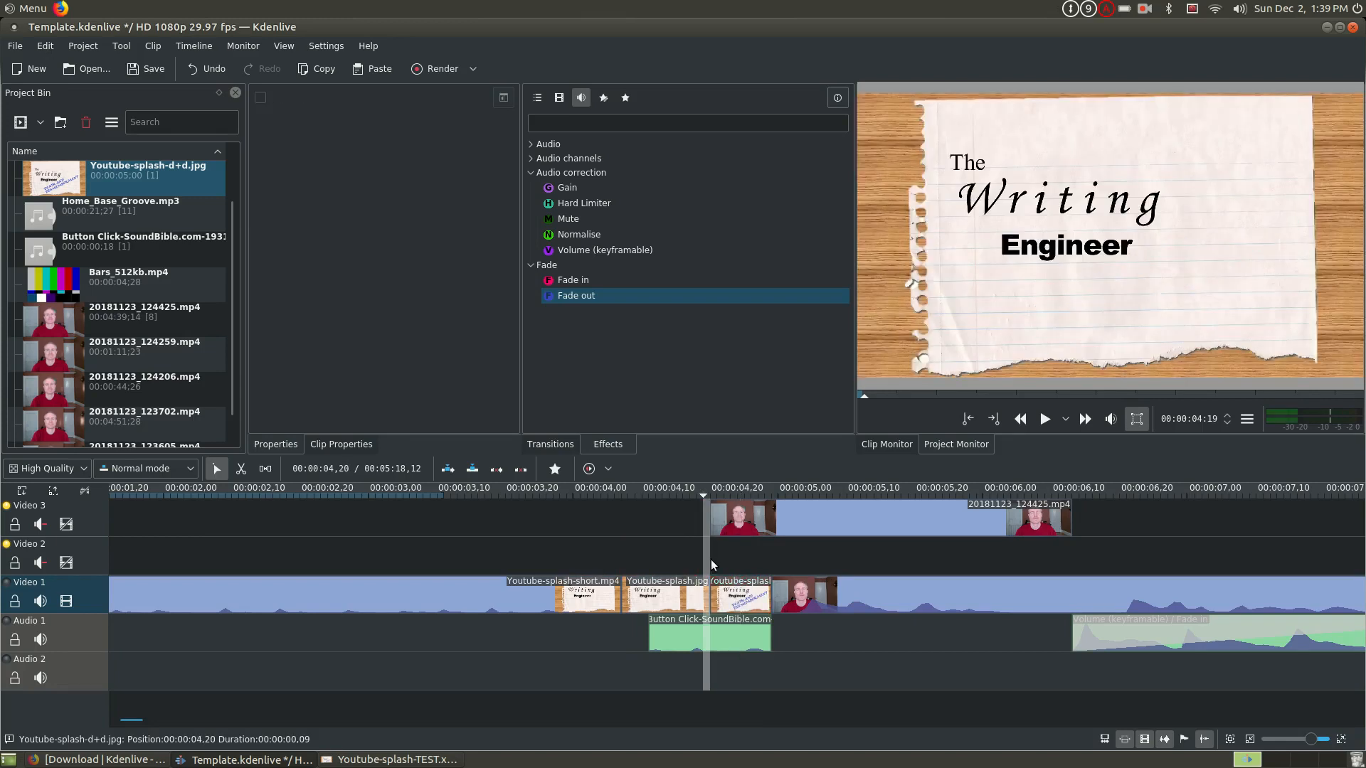
{"action": "left_click", "coordinate": [384, 555]}
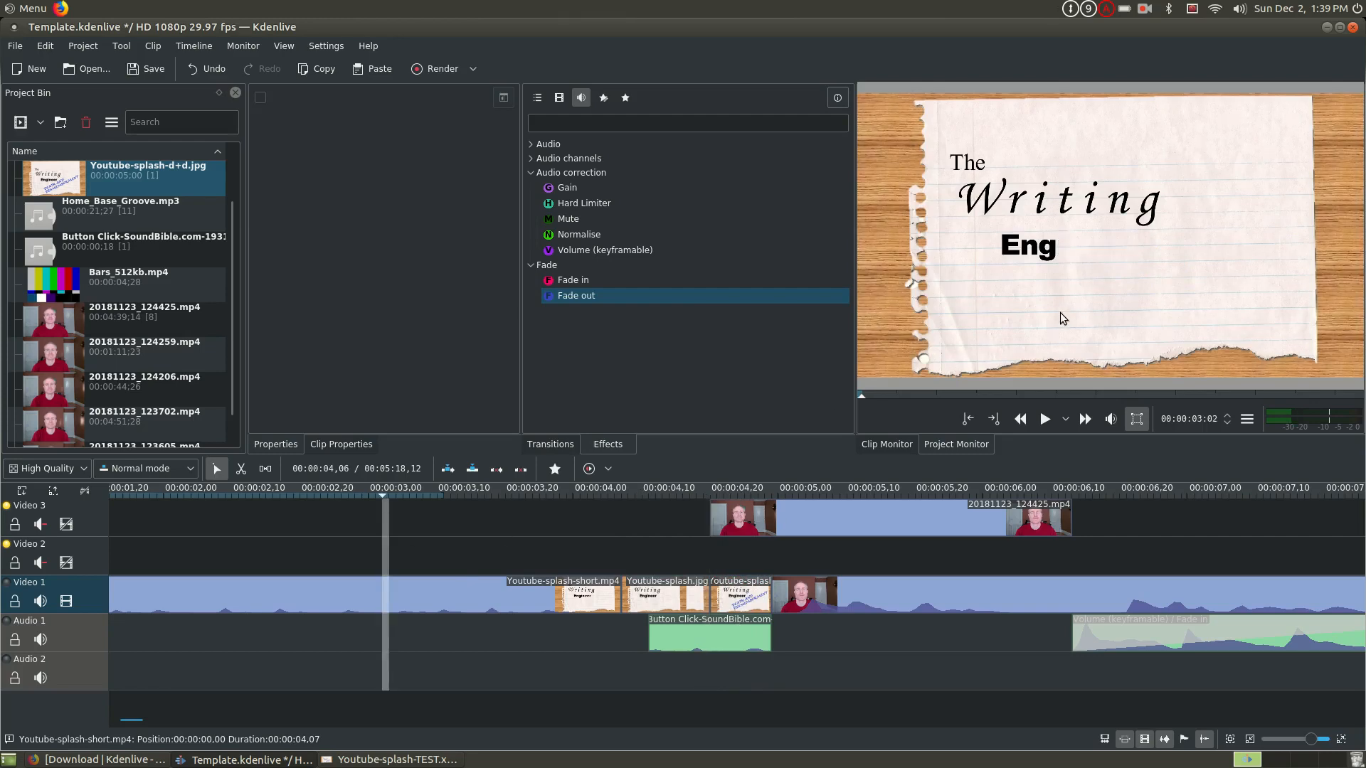
{"action": "left_click", "coordinate": [1047, 420]}
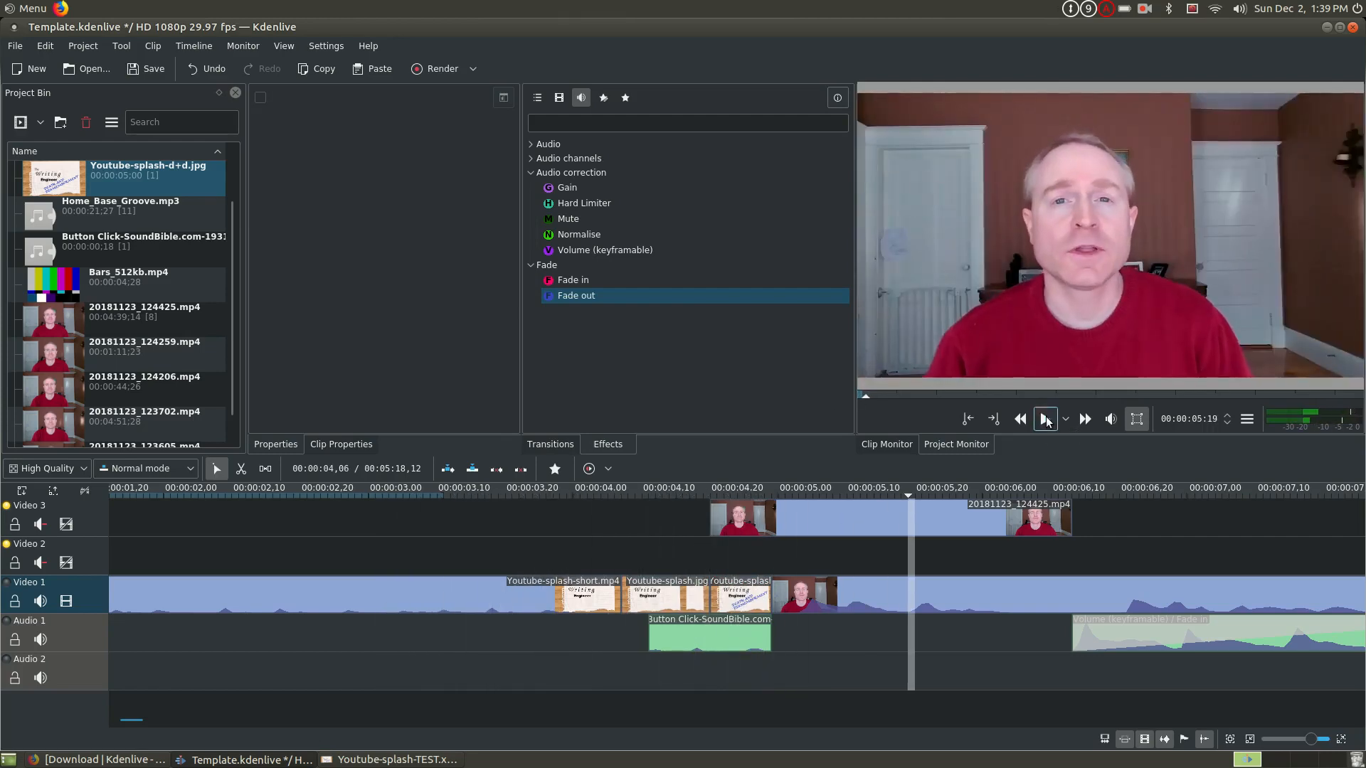
- Trim the start of the Video 1 footage after the splash and extend the end of the Youtube-splash-d+d.jpg clip toward it
{"action": "left_click", "coordinate": [783, 596]}
{"action": "left_click_drag", "start_coordinate": [782, 596], "coordinate": [905, 596]}
{"action": "left_click", "coordinate": [708, 563]}
{"action": "left_click_drag", "start_coordinate": [769, 595], "coordinate": [879, 588]}
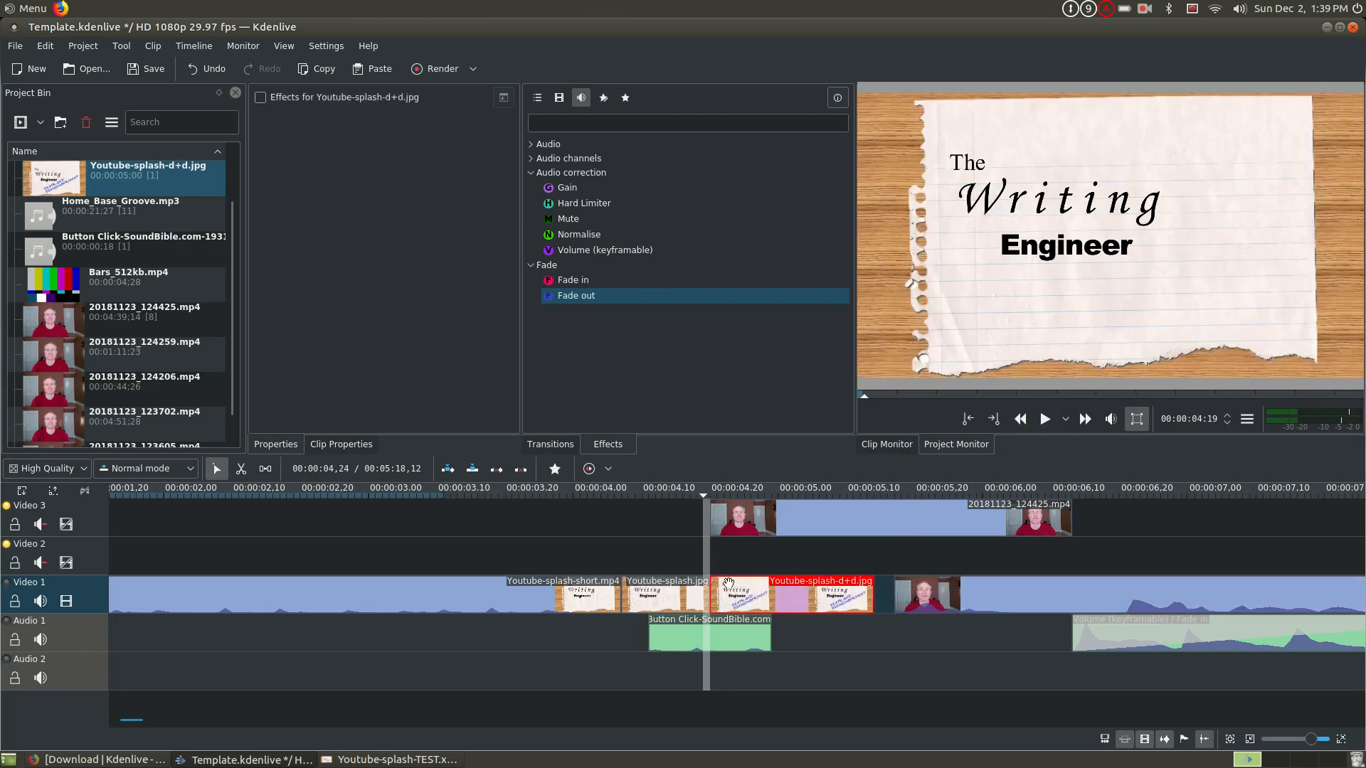
- Replay the intro to check the lengthened title image and its transition into the footage
{"action": "left_click", "coordinate": [497, 563]}
{"action": "left_click", "coordinate": [1044, 419]}
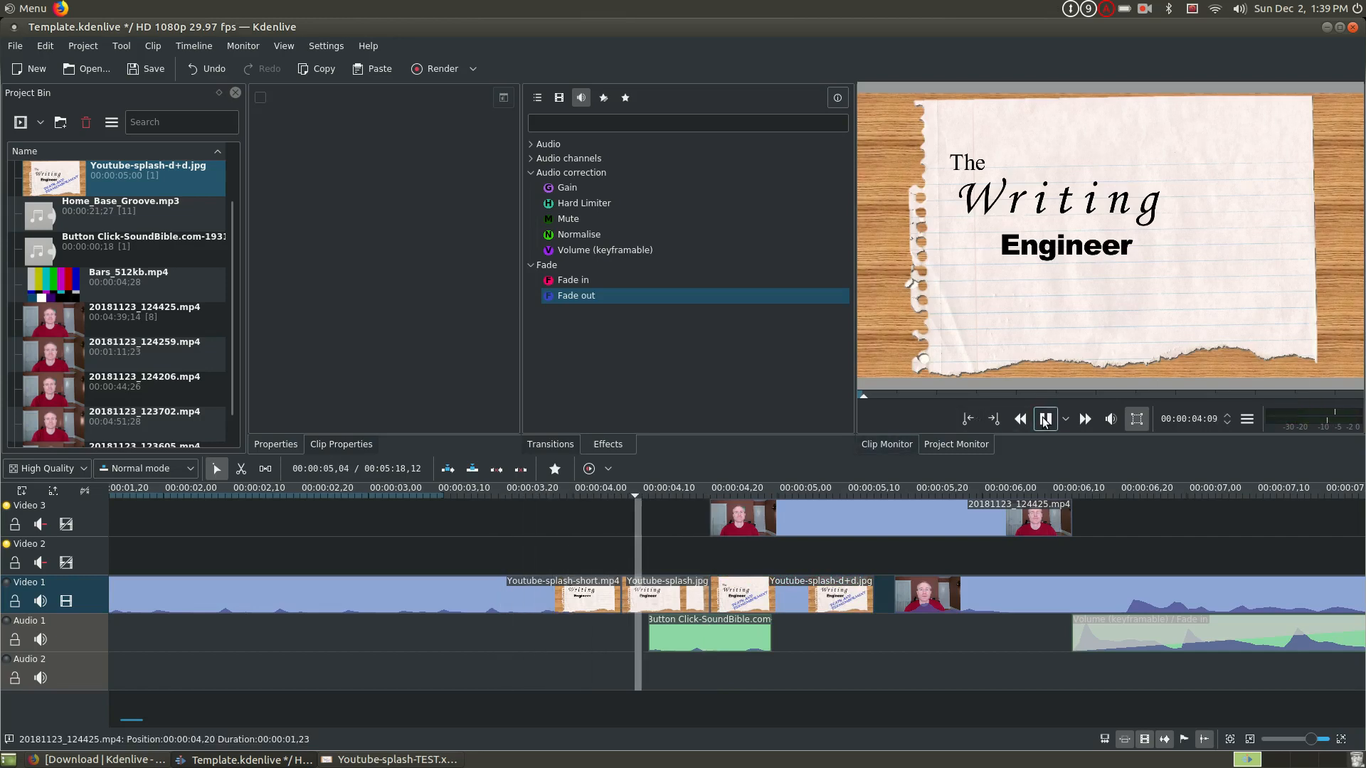
{"action": "left_click", "coordinate": [1045, 420]}
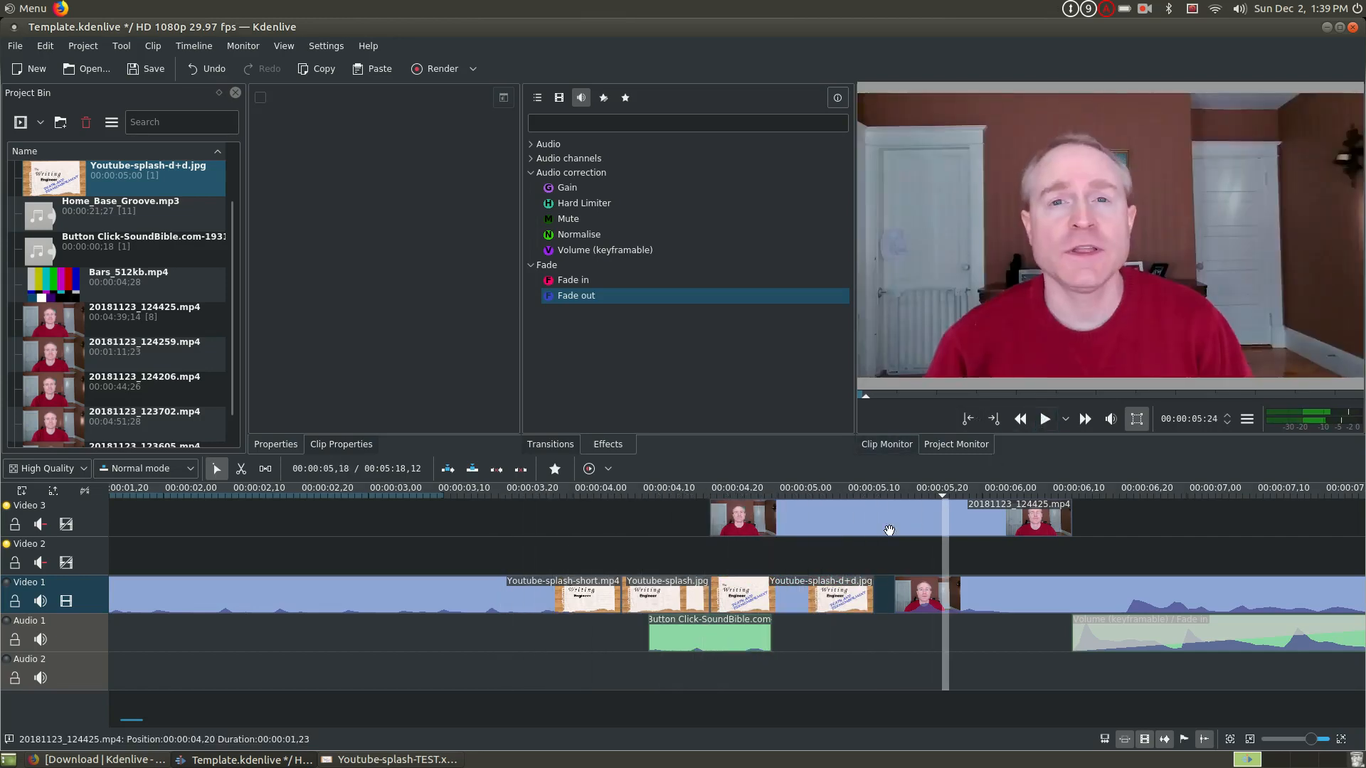
- Position the playhead on the Youtube-splash-d+d.jpg clip in Video 1 to view the episode title image
{"action": "left_click", "coordinate": [806, 604]}
{"action": "left_click", "coordinate": [802, 556]}
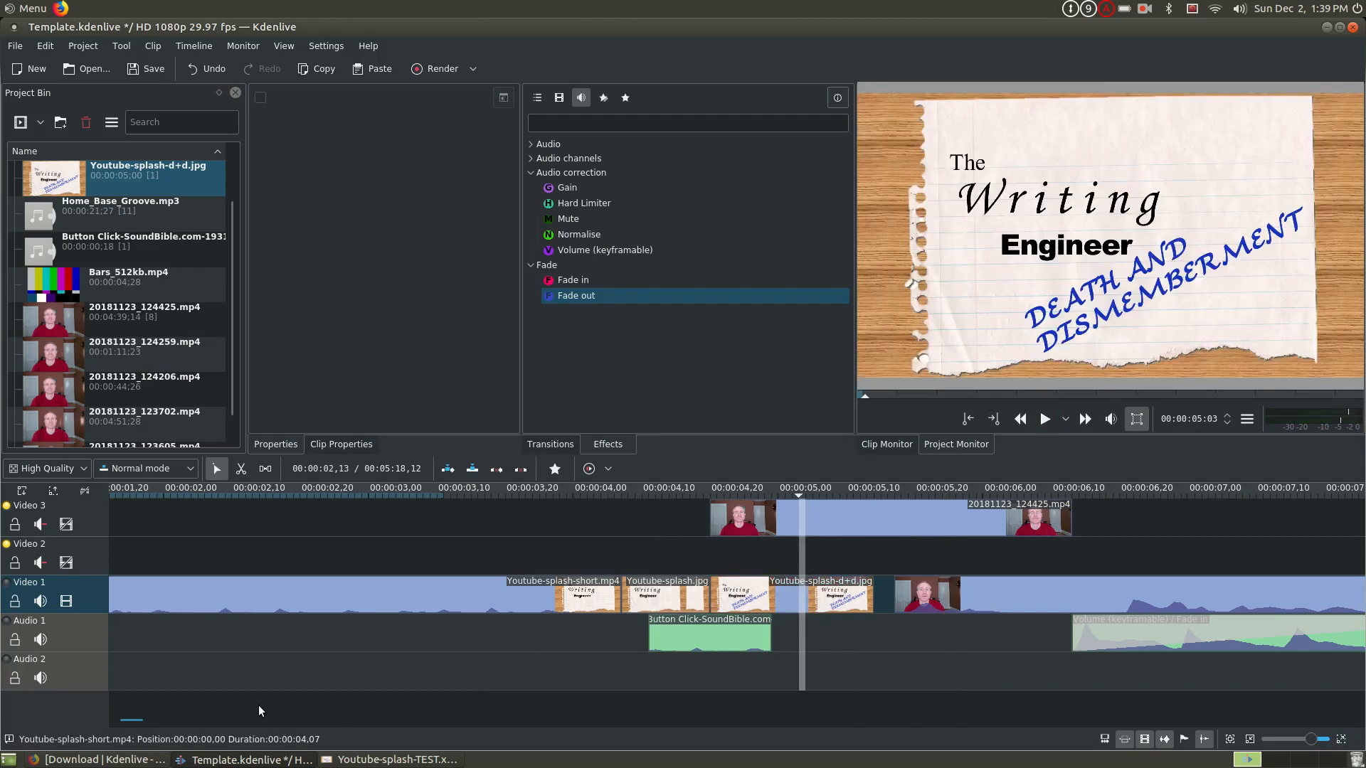
- Append Bars_512kb.mp4 after the last footage clip on Video 1 and trim its end to leave just over one second
{"action": "scroll", "coordinate": [258, 706], "scroll_direction": "down", "scroll_amount": 5}
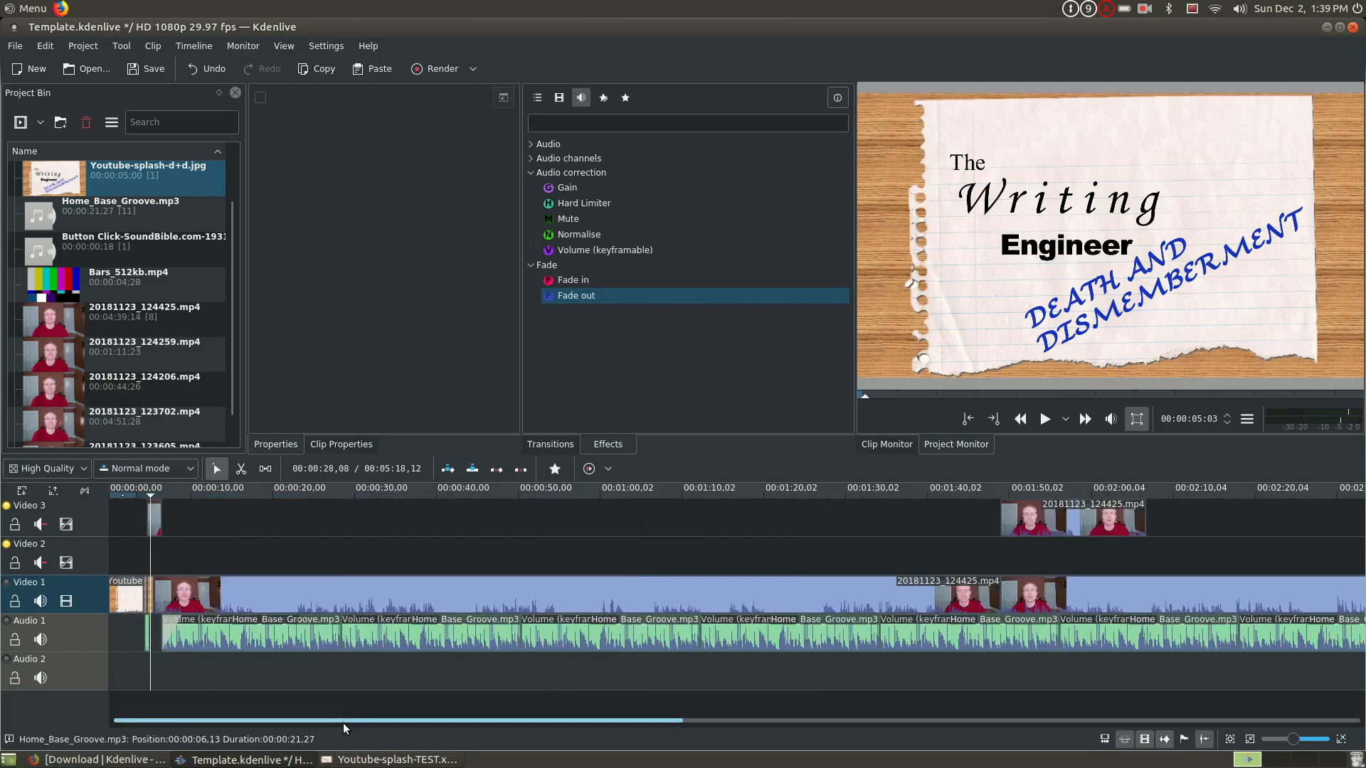
{"action": "left_click_drag", "start_coordinate": [343, 722], "coordinate": [907, 707]}
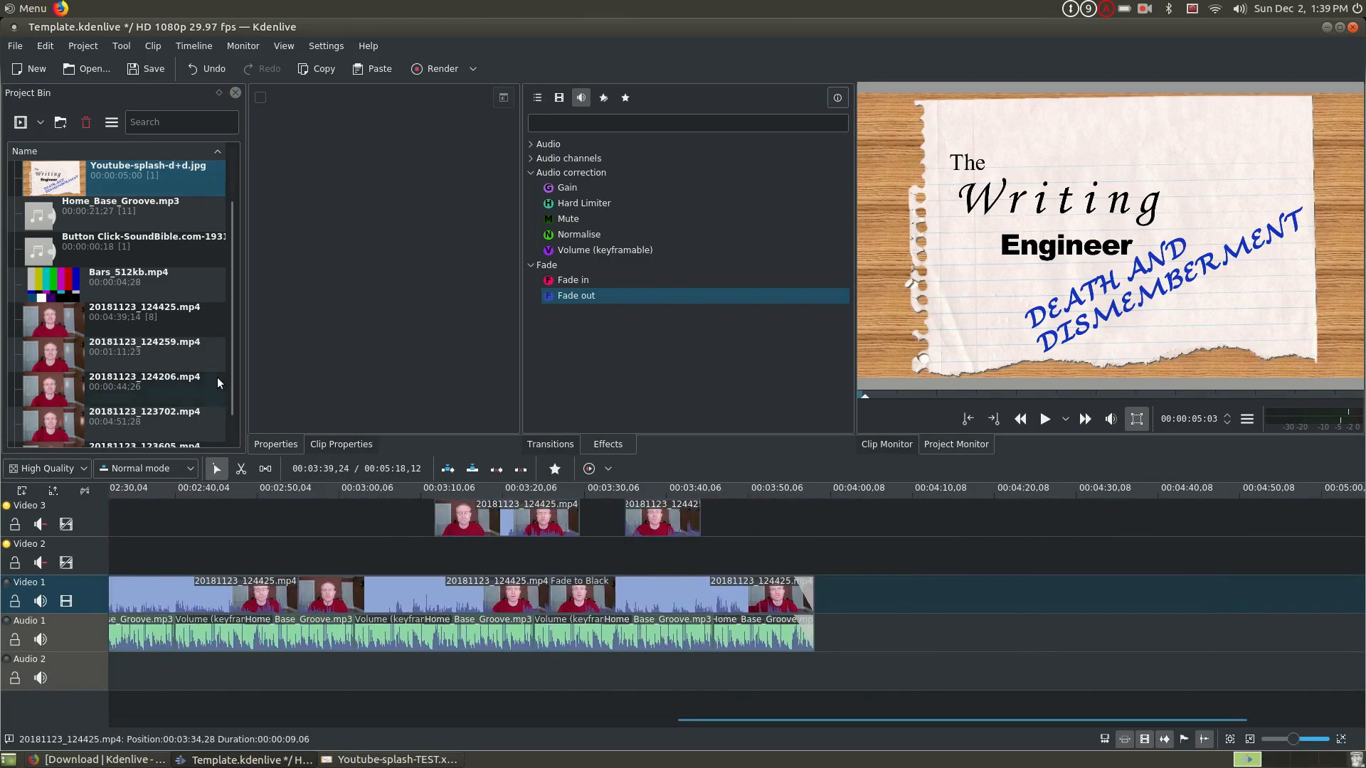
{"action": "left_click_drag", "start_coordinate": [130, 286], "coordinate": [861, 601]}
{"action": "left_click", "coordinate": [806, 538]}
{"action": "left_click", "coordinate": [1045, 419]}
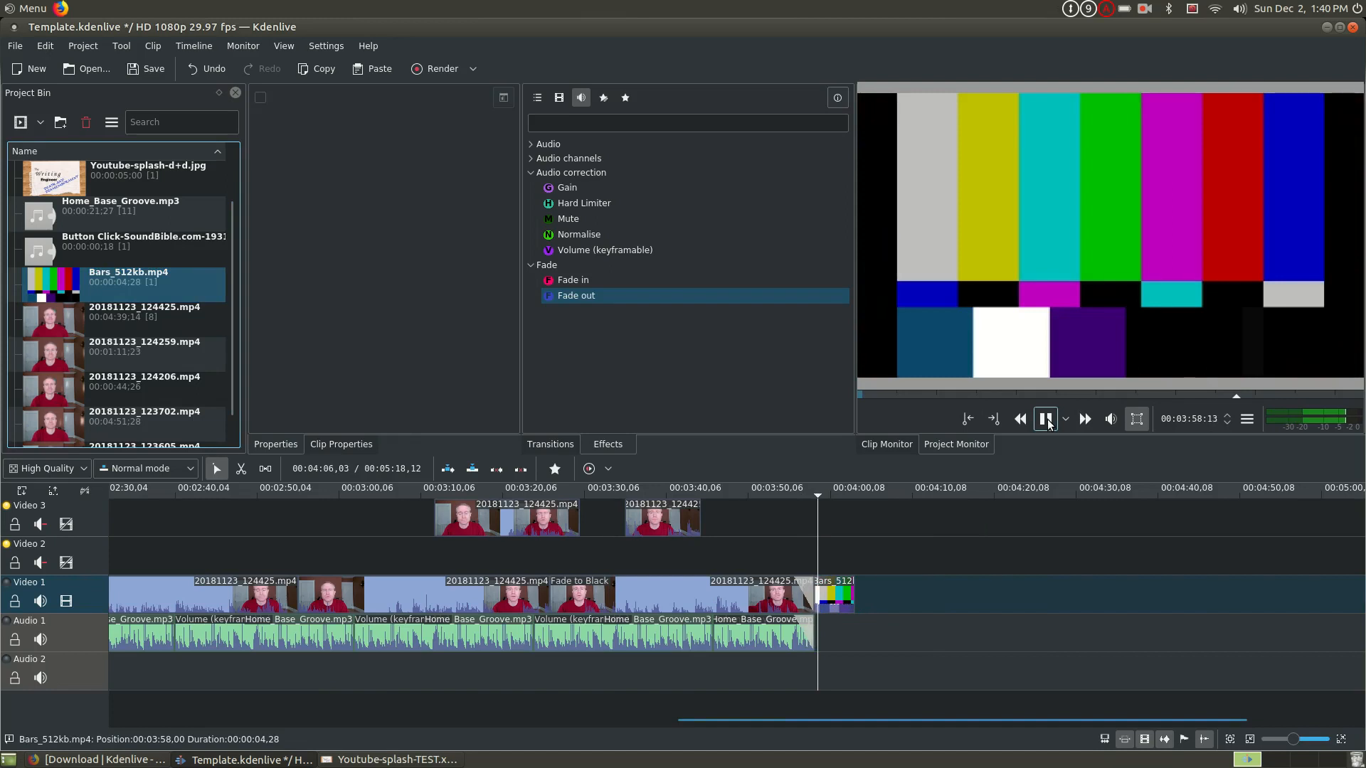
{"action": "left_click", "coordinate": [1047, 421]}
{"action": "left_click_drag", "start_coordinate": [857, 595], "coordinate": [823, 596]}
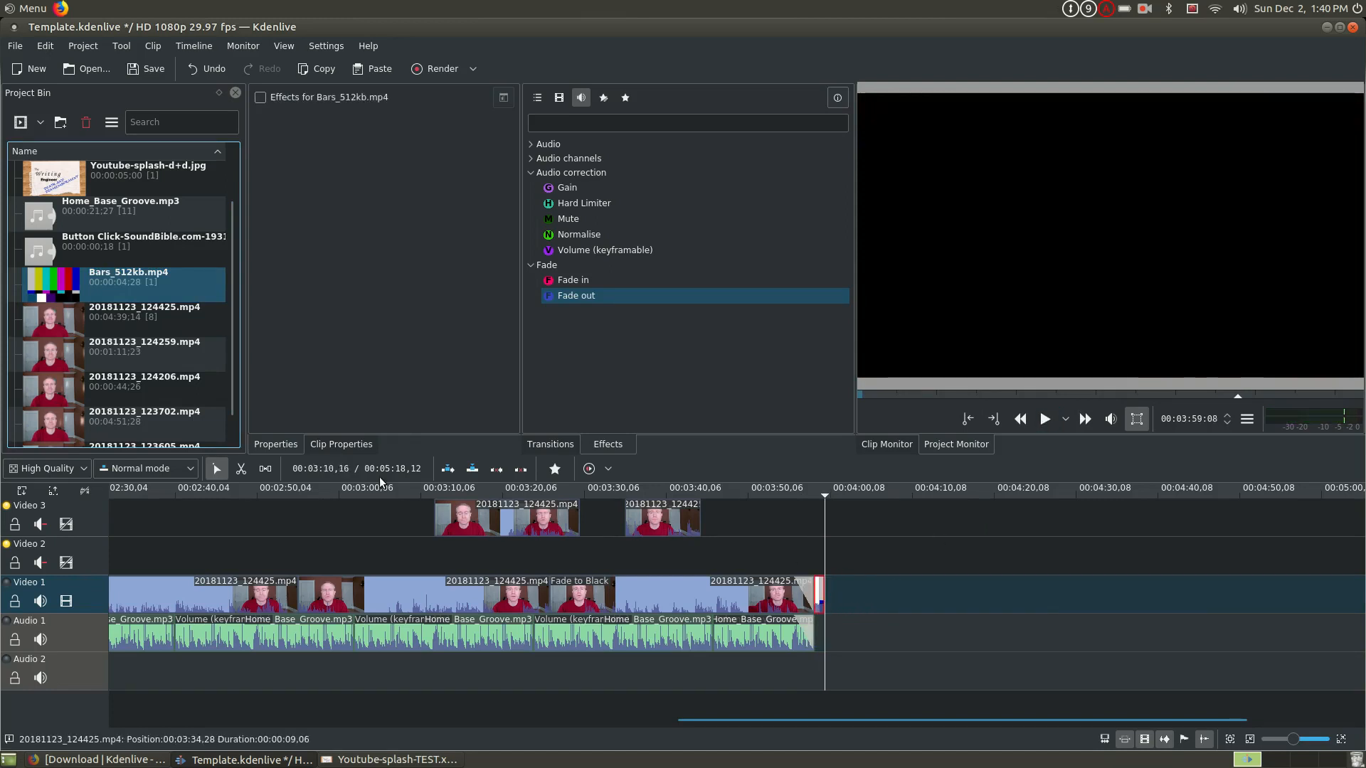
- Move the last two 20181123_124425.mp4 clips from Video 3 to Video 1, placing them one after another behind the color bars
{"action": "left_click_drag", "start_coordinate": [660, 530], "coordinate": [858, 607]}
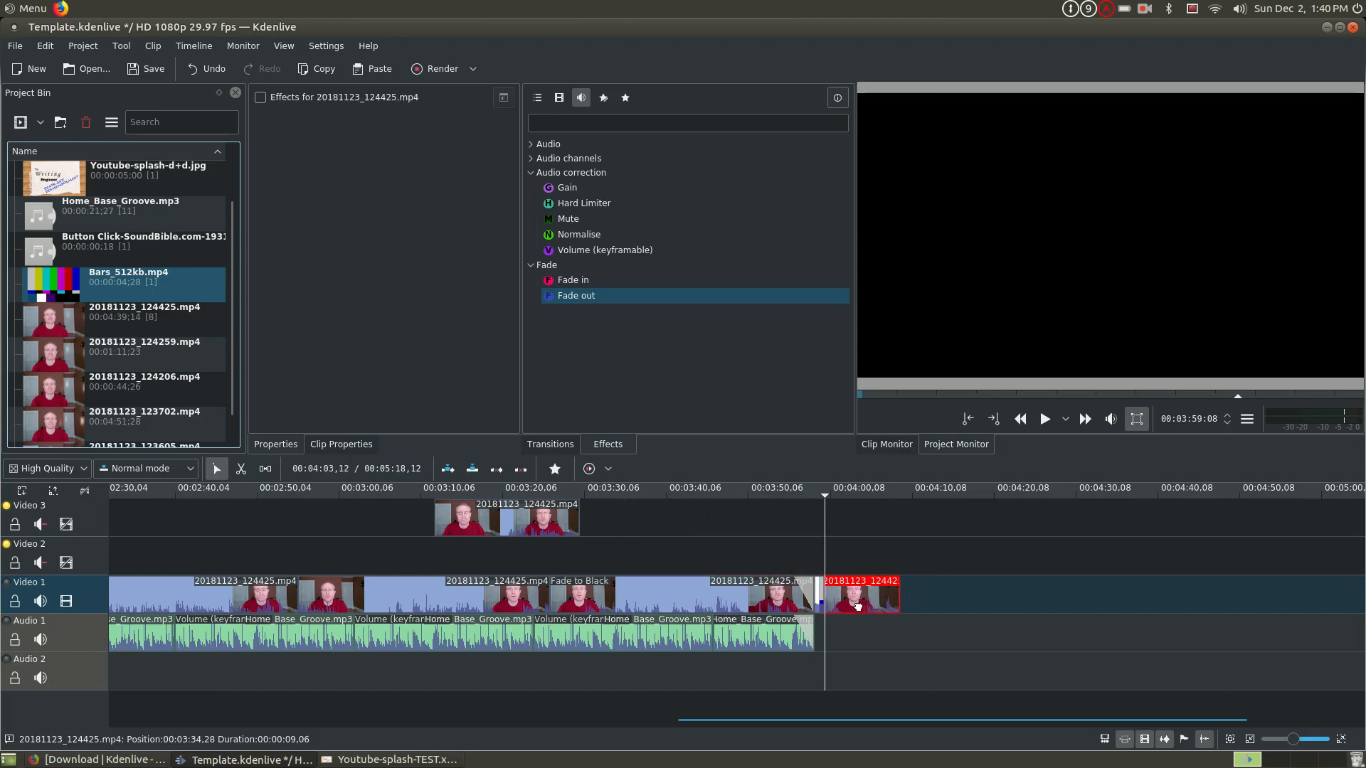
{"action": "left_click_drag", "start_coordinate": [554, 527], "coordinate": [999, 598]}
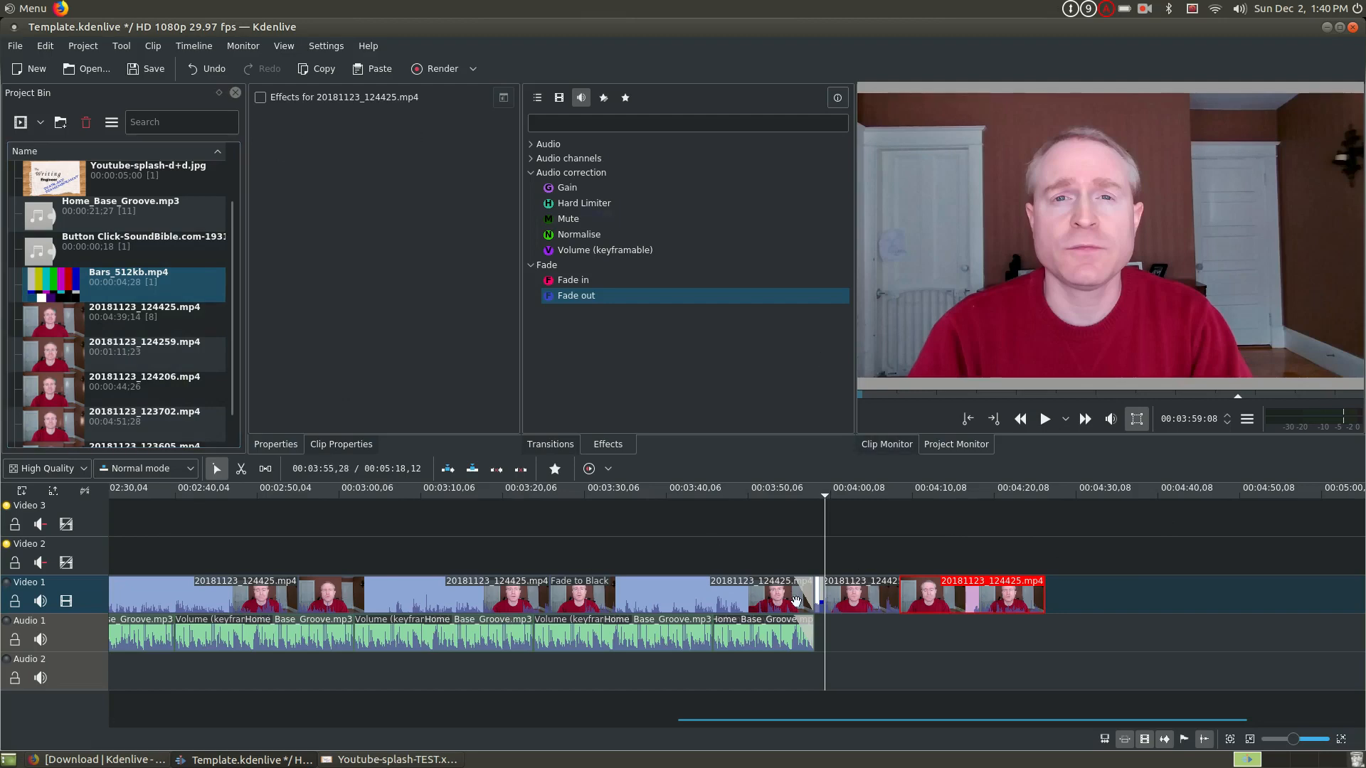
- Open the project's render settings and choose the generic MP4 (H264/AAC) format
{"action": "left_click", "coordinate": [91, 48]}
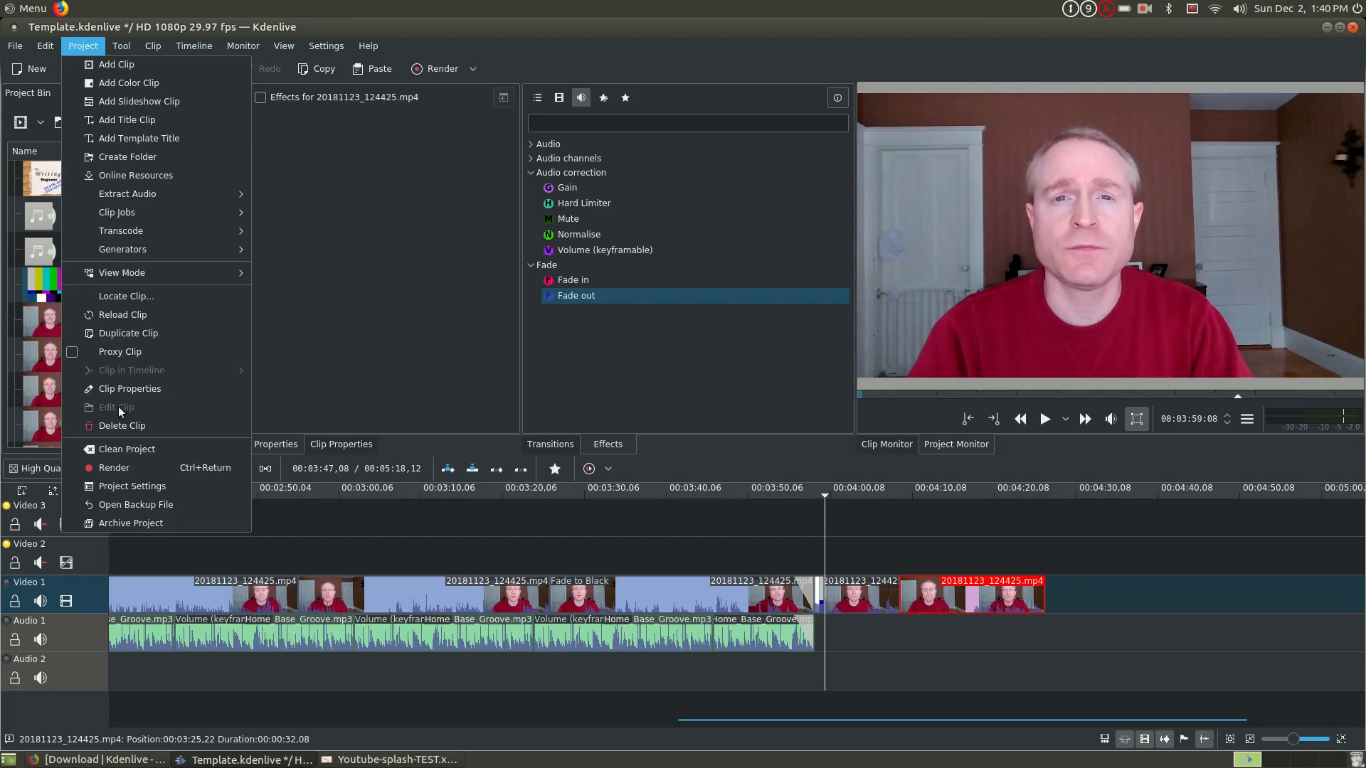
{"action": "left_click", "coordinate": [114, 469]}
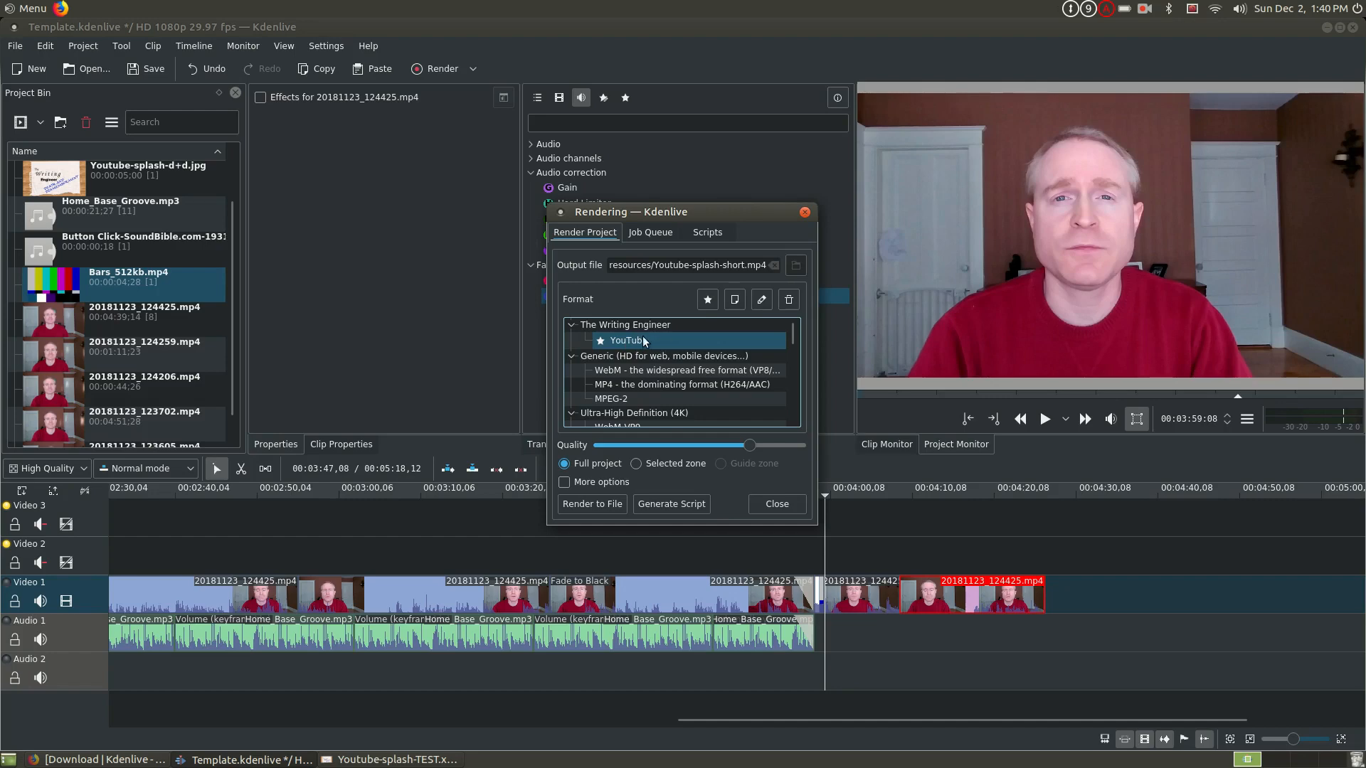
{"action": "left_click", "coordinate": [672, 383]}
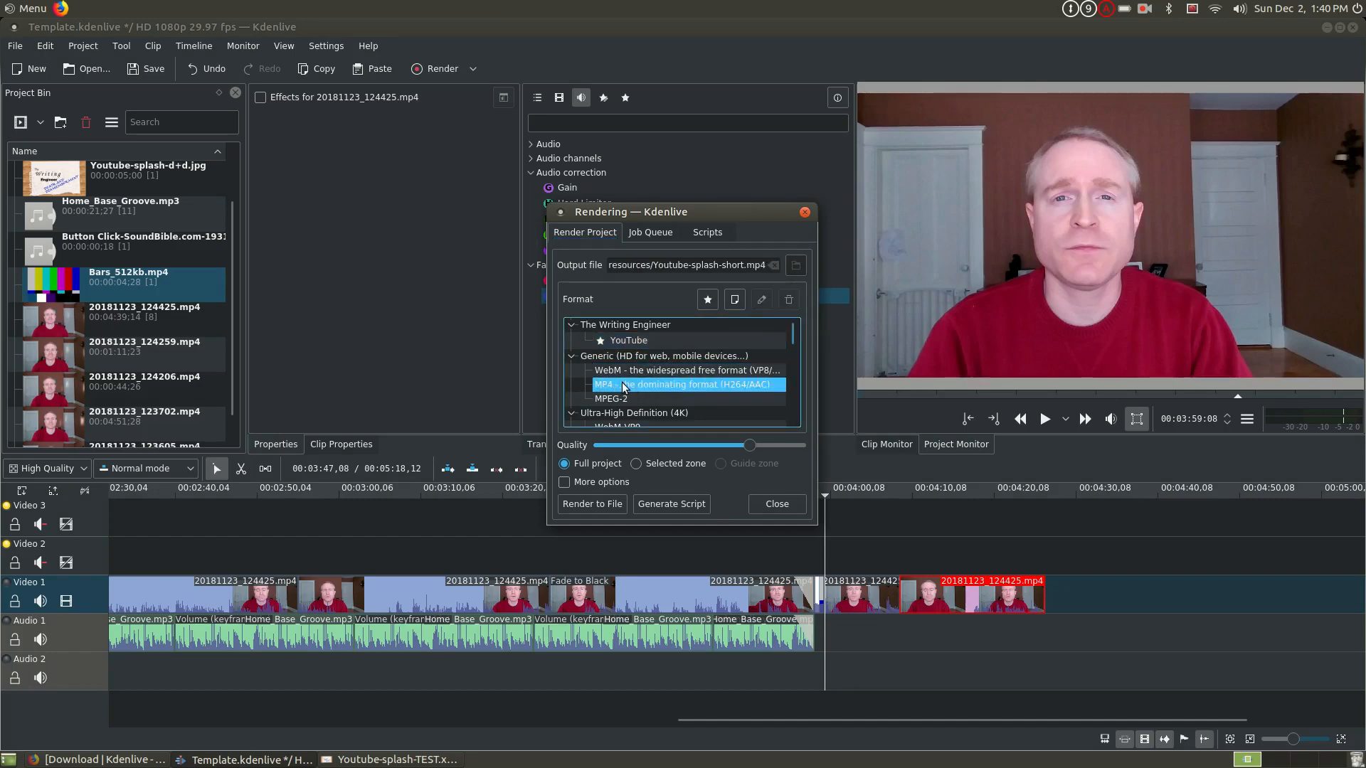
{"action": "left_click_drag", "start_coordinate": [795, 327], "coordinate": [796, 340]}
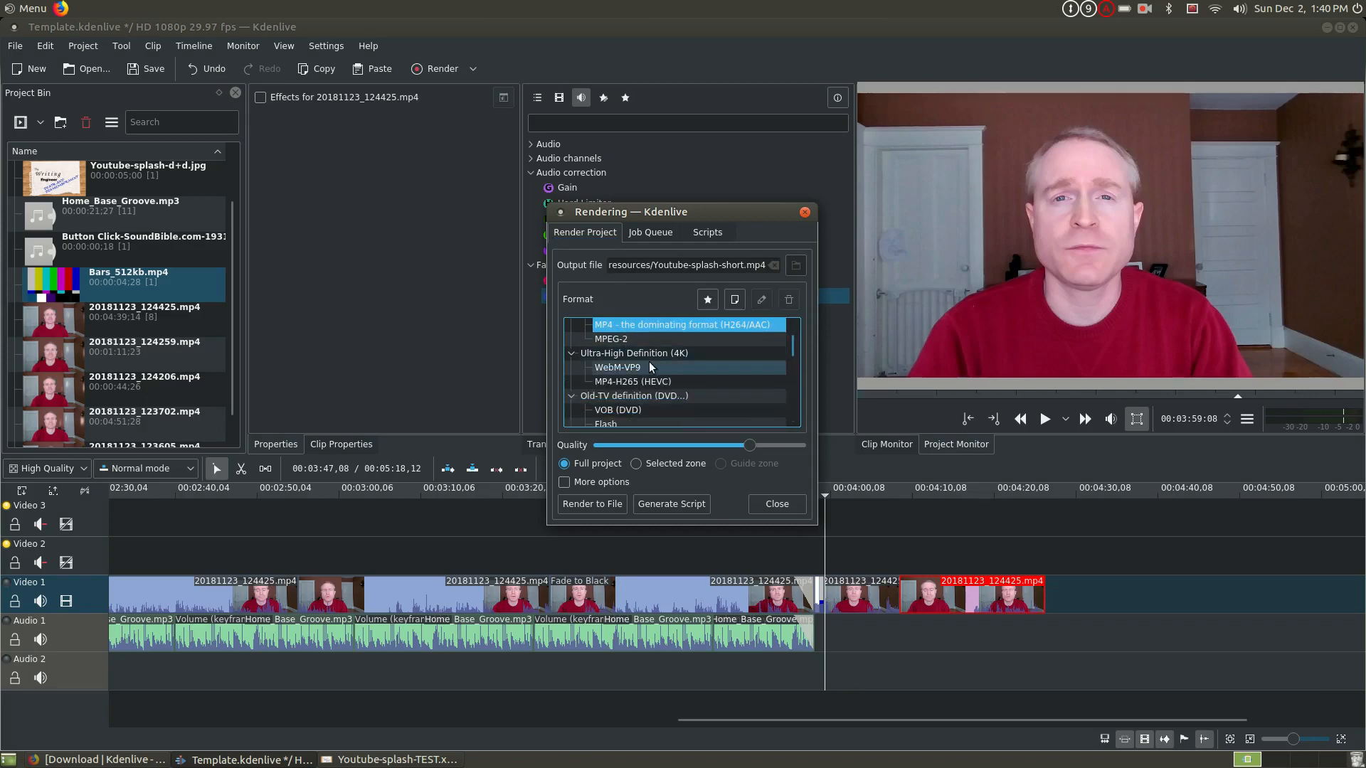
{"action": "mouse_move", "coordinate": [791, 344]}
{"action": "left_mouse_down"}
{"action": "mouse_move", "coordinate": [799, 417]}
{"action": "mouse_move", "coordinate": [795, 328]}
{"action": "left_mouse_up"}
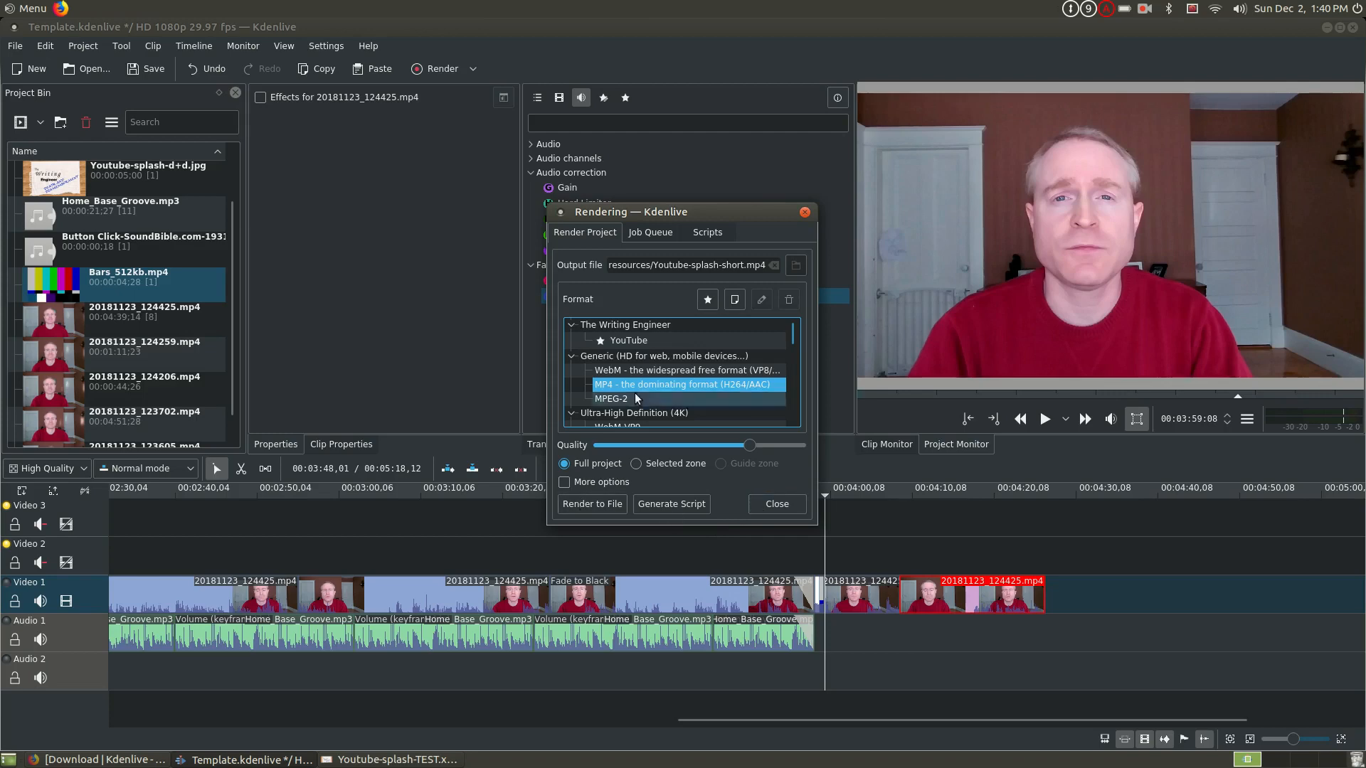
- Change the output file name to Youtube-TEST.mp4 and start rendering the full project to file
{"action": "left_click", "coordinate": [694, 264]}
{"action": "left_click_drag", "start_coordinate": [691, 266], "coordinate": [744, 266]}
{"action": "type", "text": "TEST"}
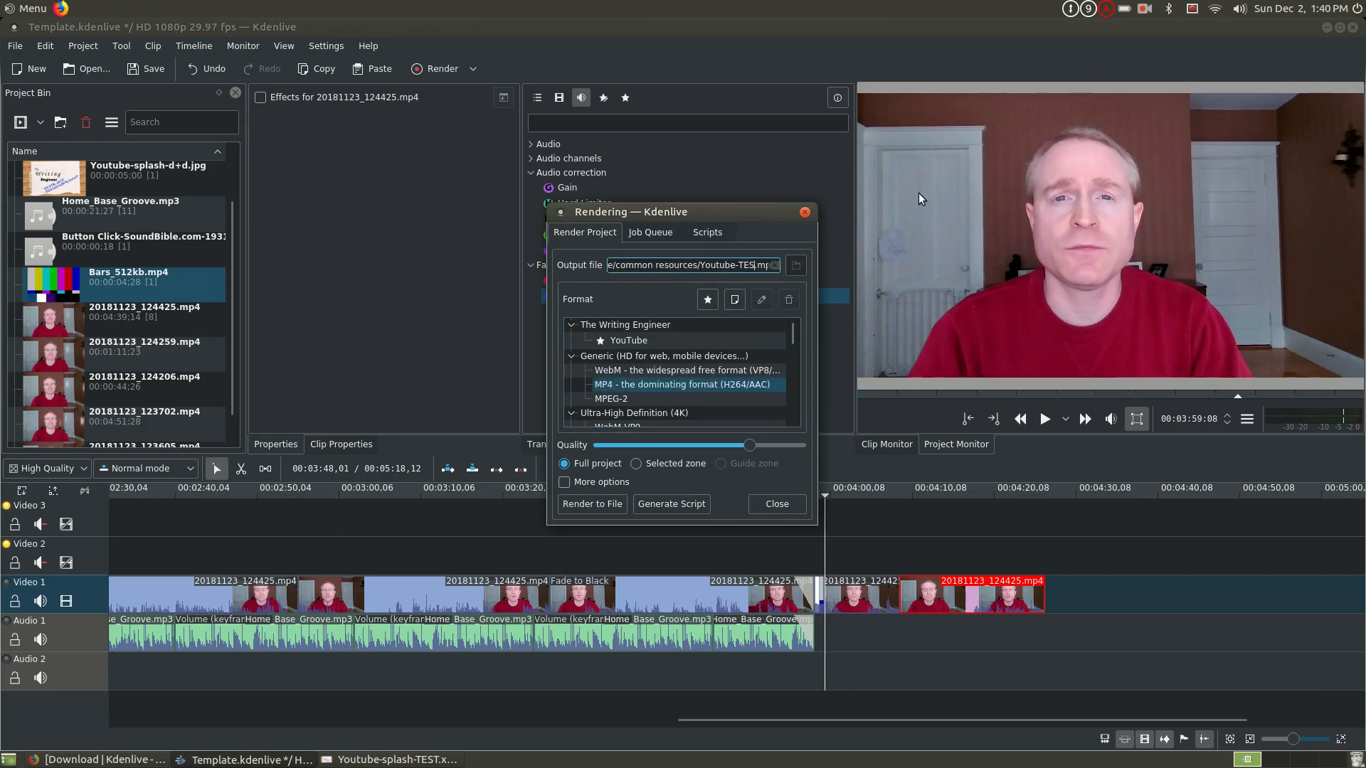
{"action": "left_click", "coordinate": [582, 504]}
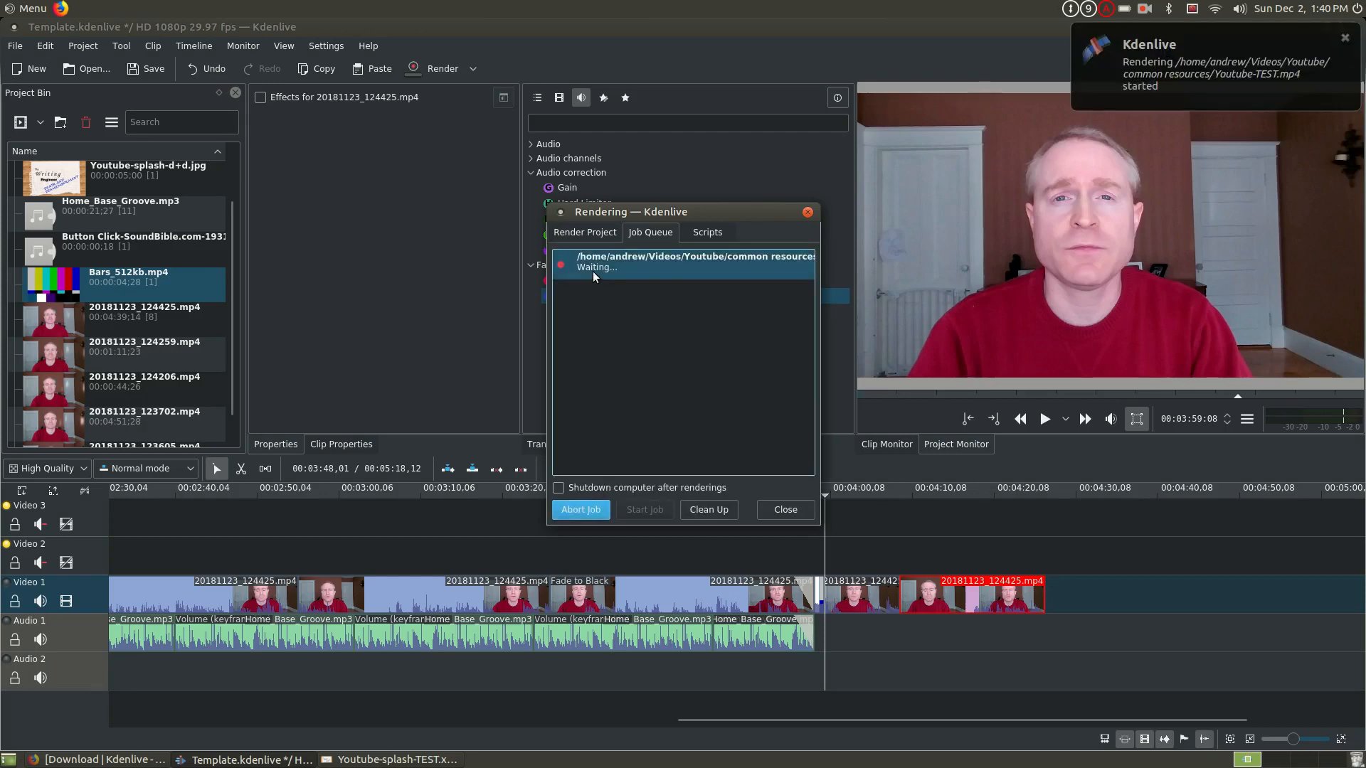